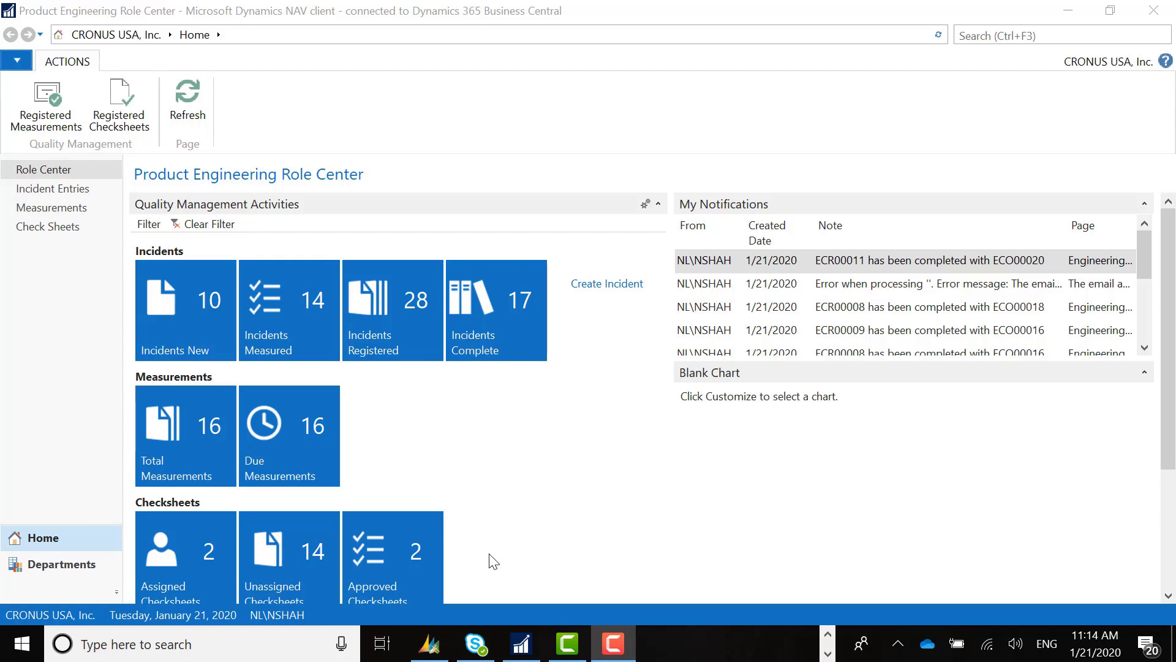
pyautogui.scroll(-3, 478, 430)
pyautogui.scroll(2, 533, 388)
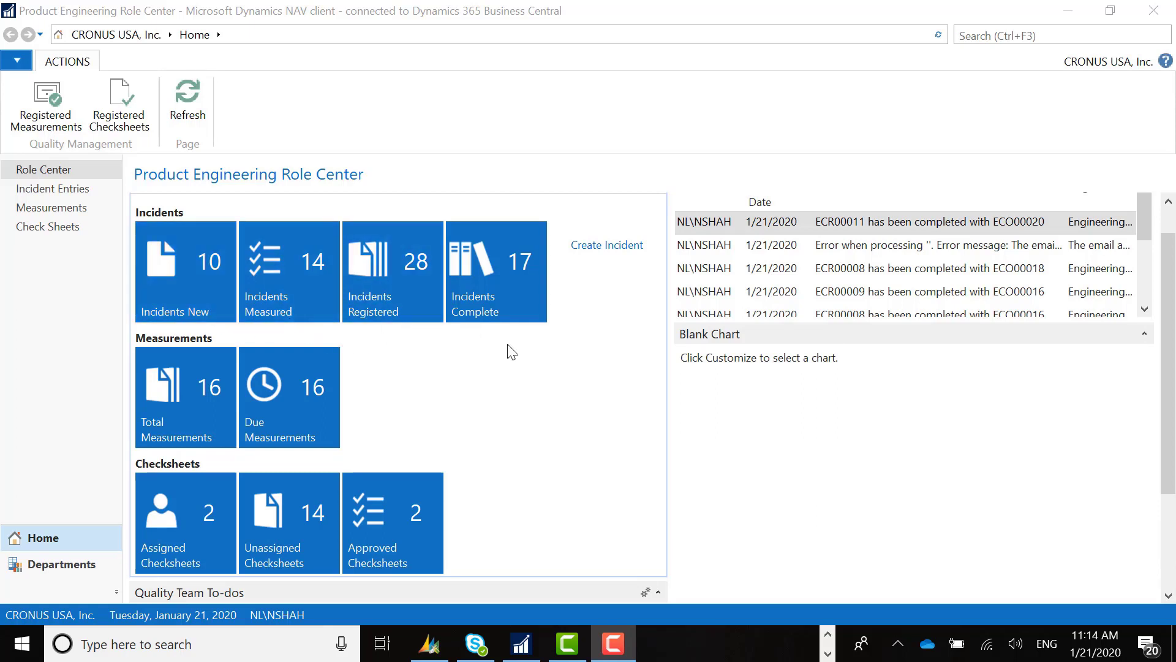
pyautogui.scroll(-3, 506, 349)
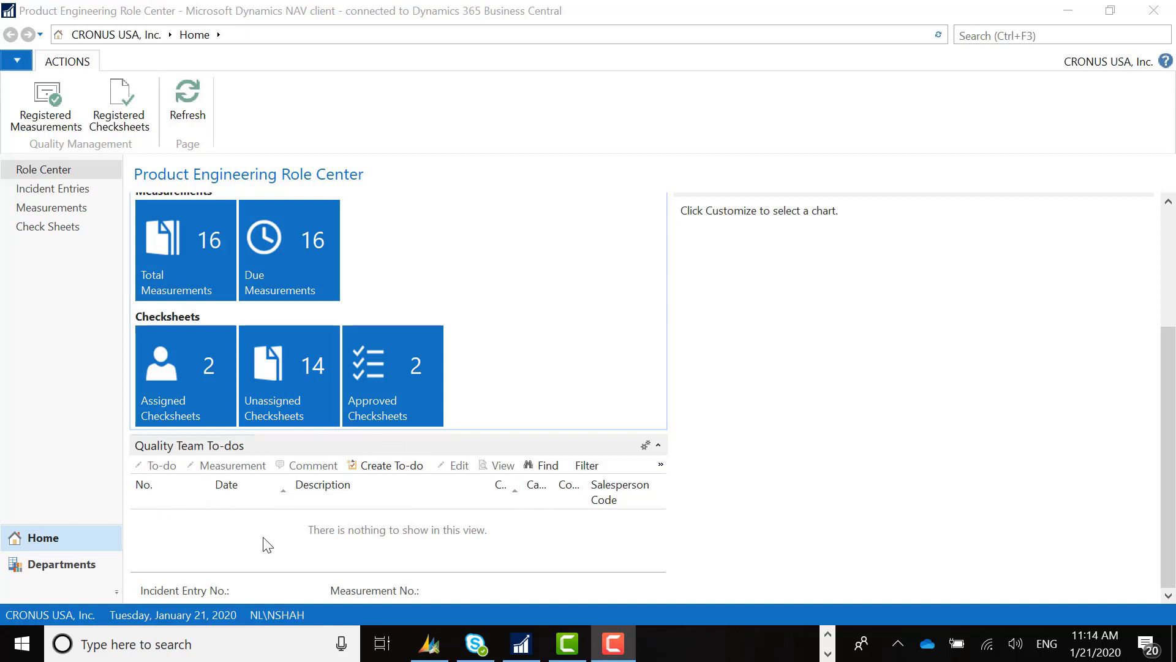
pyautogui.scroll(3, 596, 389)
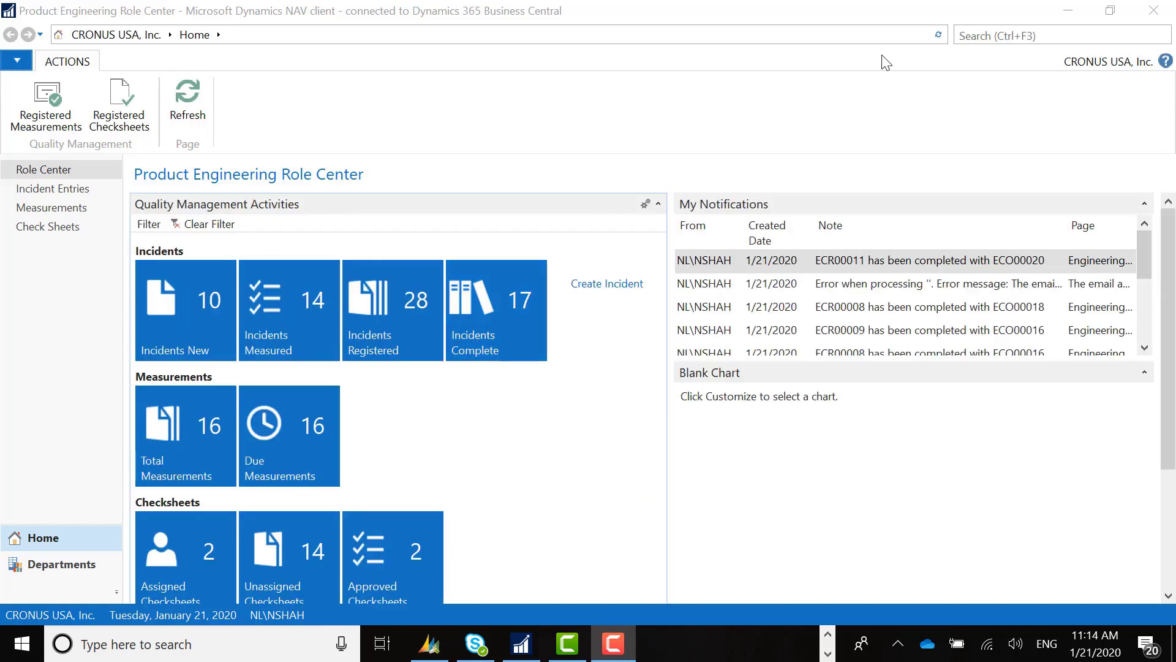
# Search for the Released Prod. Orders list, open it and start a new released production order.
pyautogui.click(1016, 36)
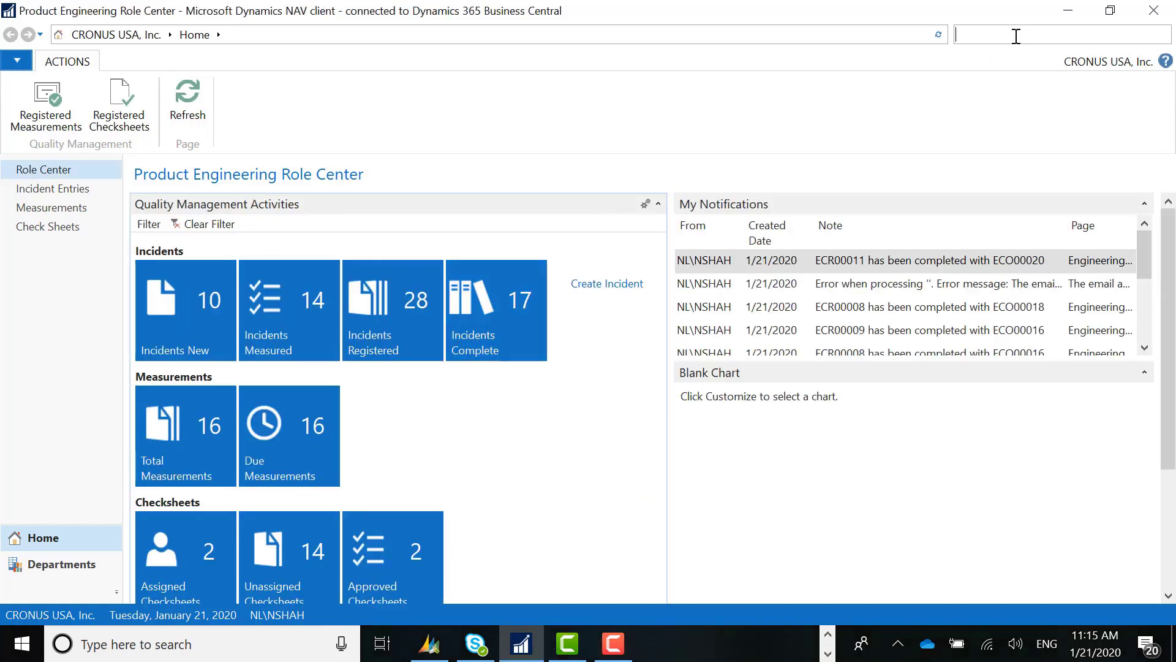
pyautogui.write('released prod')
pyautogui.press('Return')
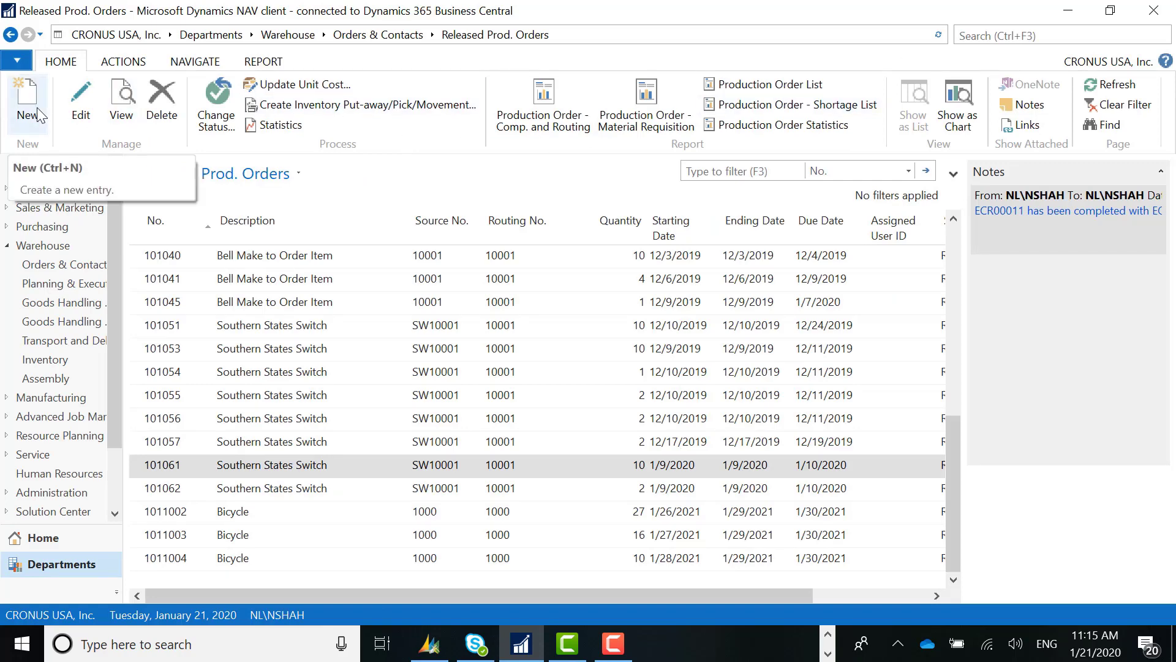
pyautogui.click(37, 108)
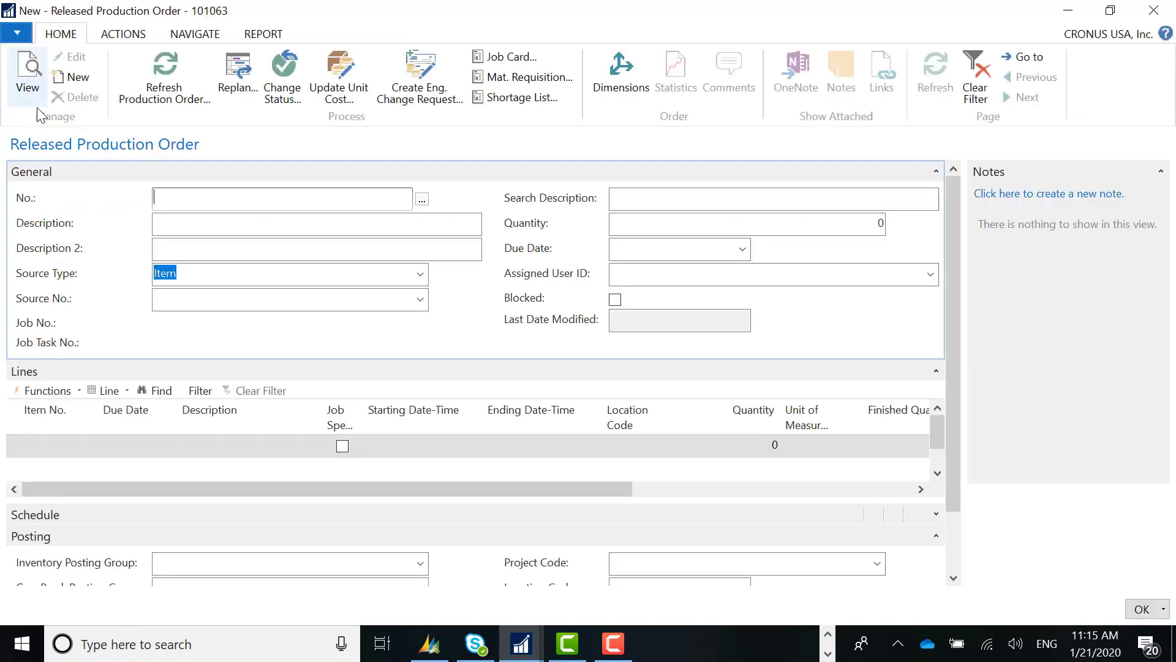
# Fill in the order header with source item SW10001 and a quantity of 2.
pyautogui.press('Tab')
pyautogui.write('sw10001')
pyautogui.press('Tab')
pyautogui.press('Tab')
pyautogui.press('Tab')
pyautogui.press('Tab')
pyautogui.write('2')
pyautogui.press('Tab')
pyautogui.press('Tab')
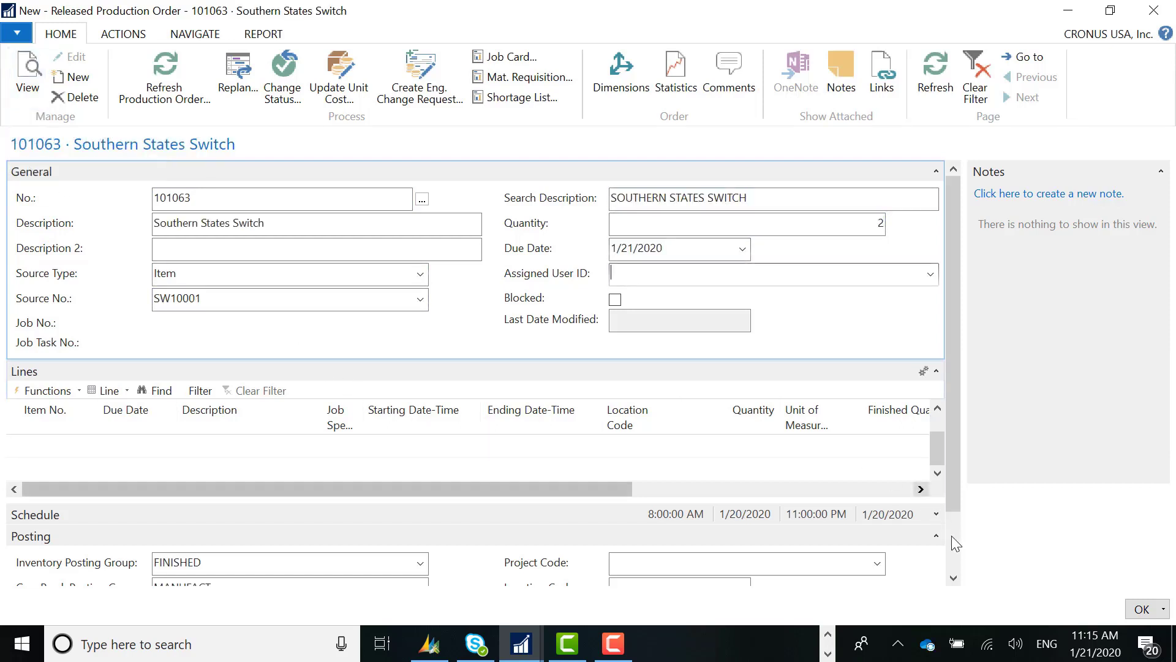
# Set the production order's posting location code to SILVER.
pyautogui.scroll(-3, 953, 539)
pyautogui.click(664, 513)
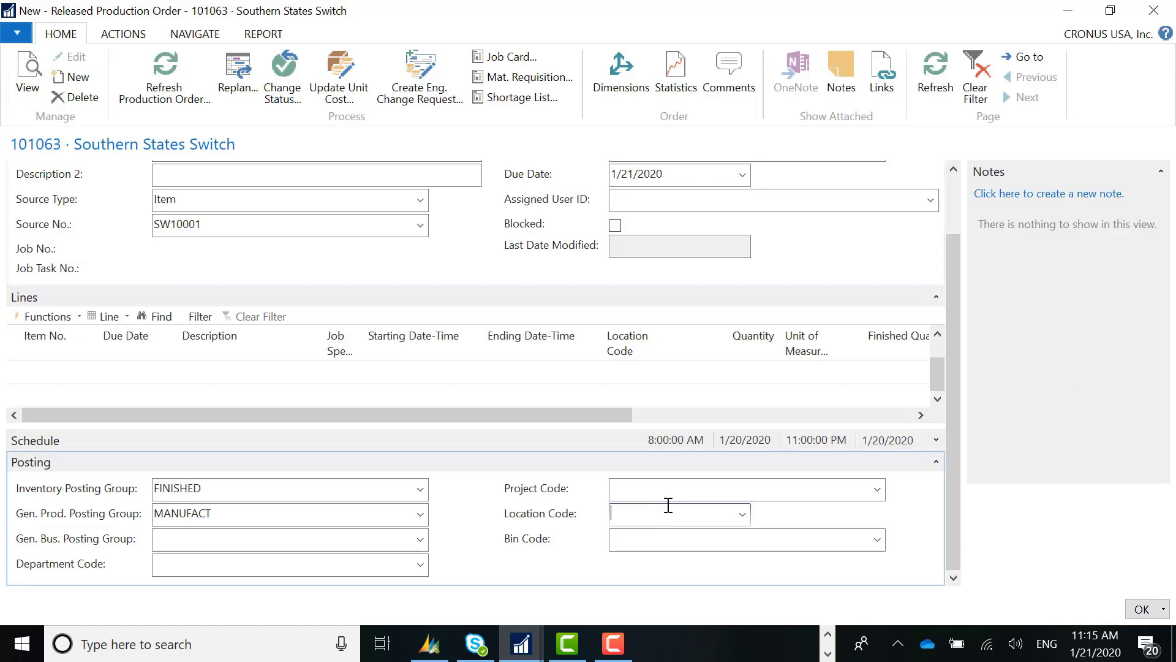
pyautogui.write('silver')
pyautogui.press('Tab')
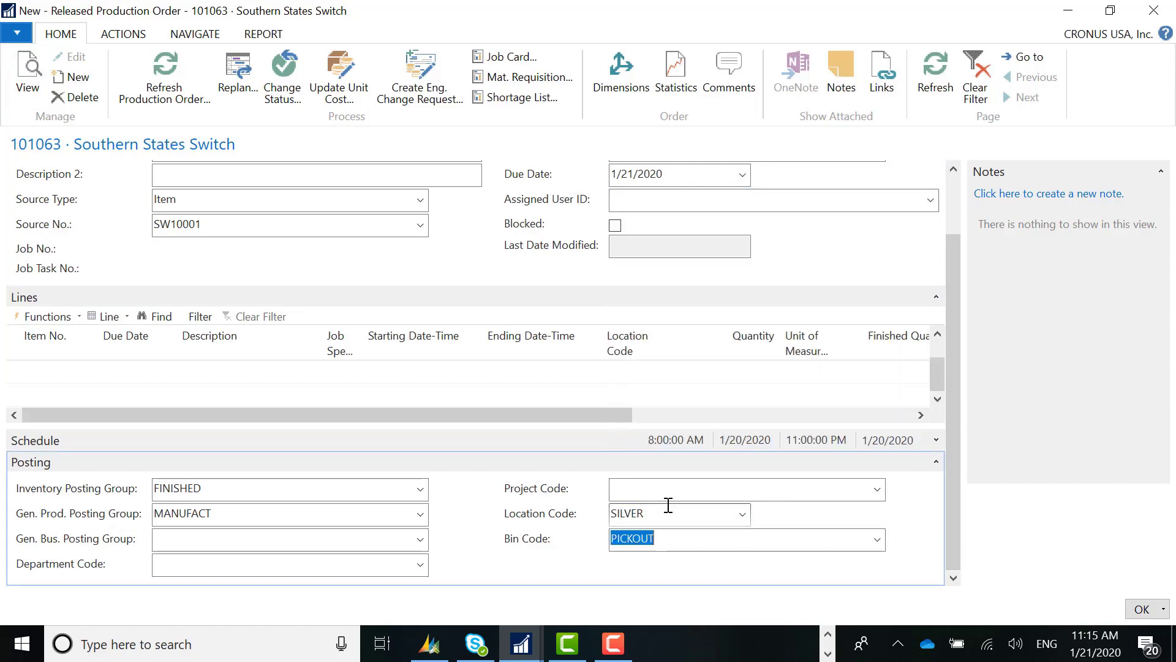
pyautogui.scroll(3, 691, 510)
pyautogui.scroll(-2, 718, 556)
pyautogui.hotkey('shift', 'Tab')
pyautogui.write('bl')
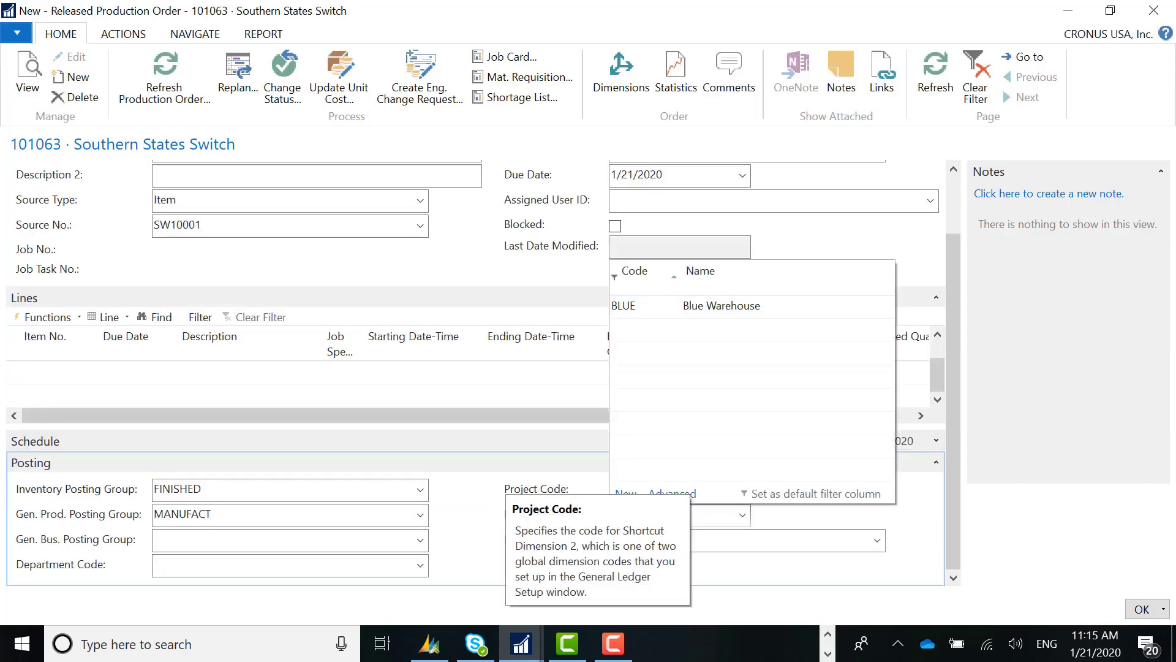
pyautogui.press('Escape')
pyautogui.press('Tab')
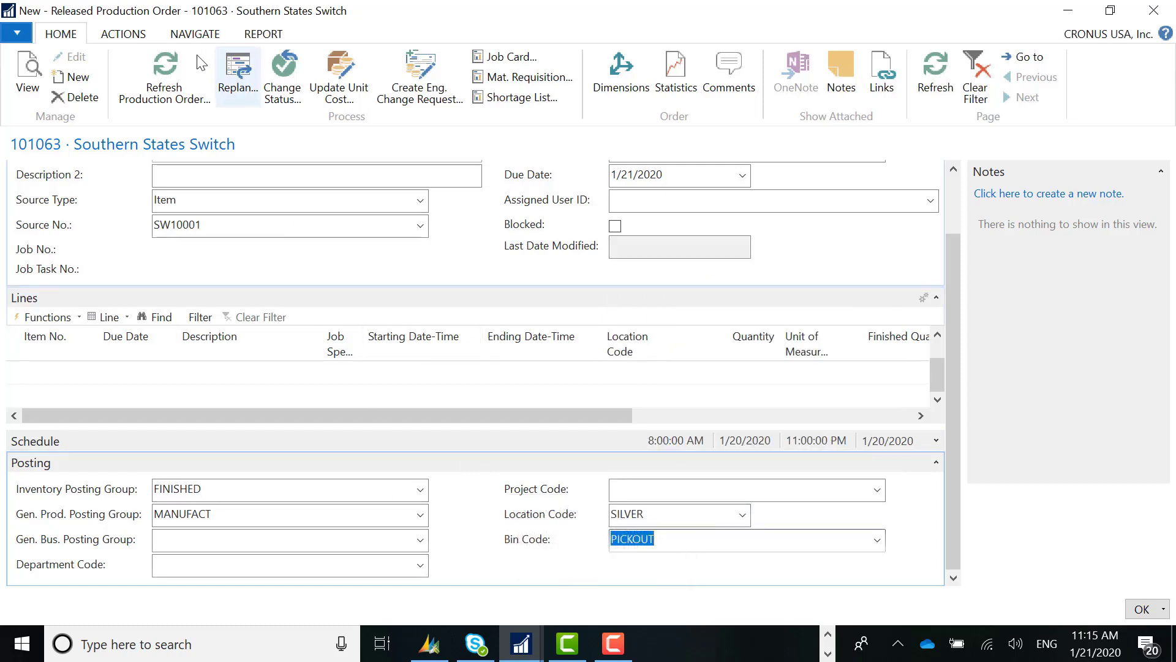
# Refresh the production order to generate its line for SW10001.
pyautogui.click(164, 76)
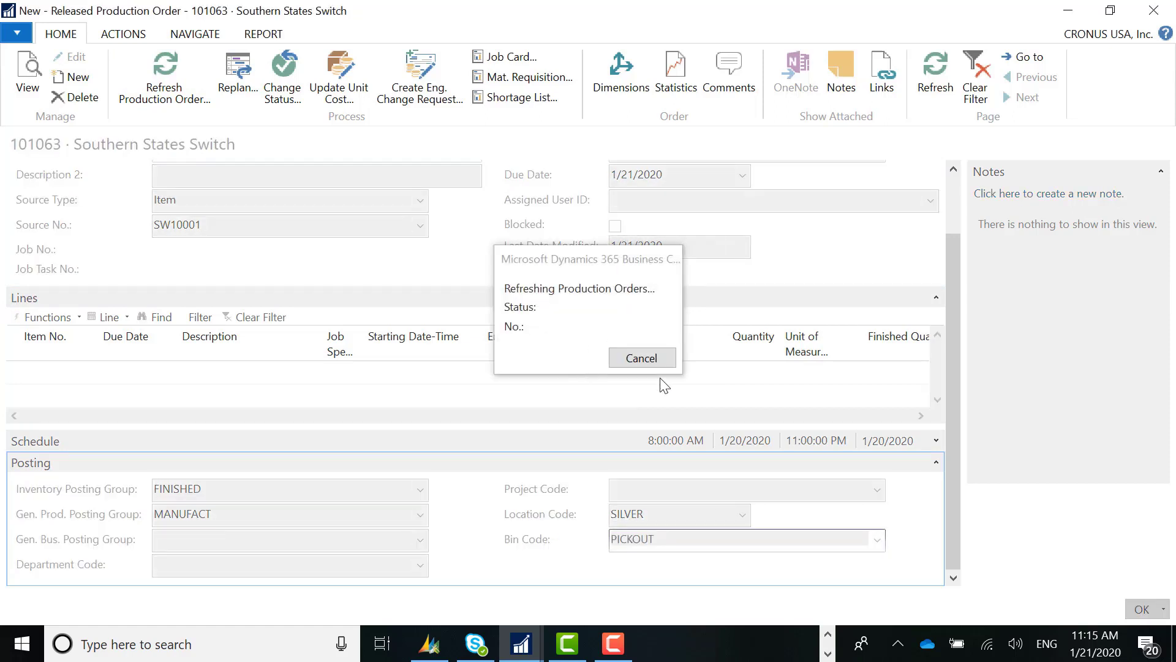
pyautogui.click(472, 373)
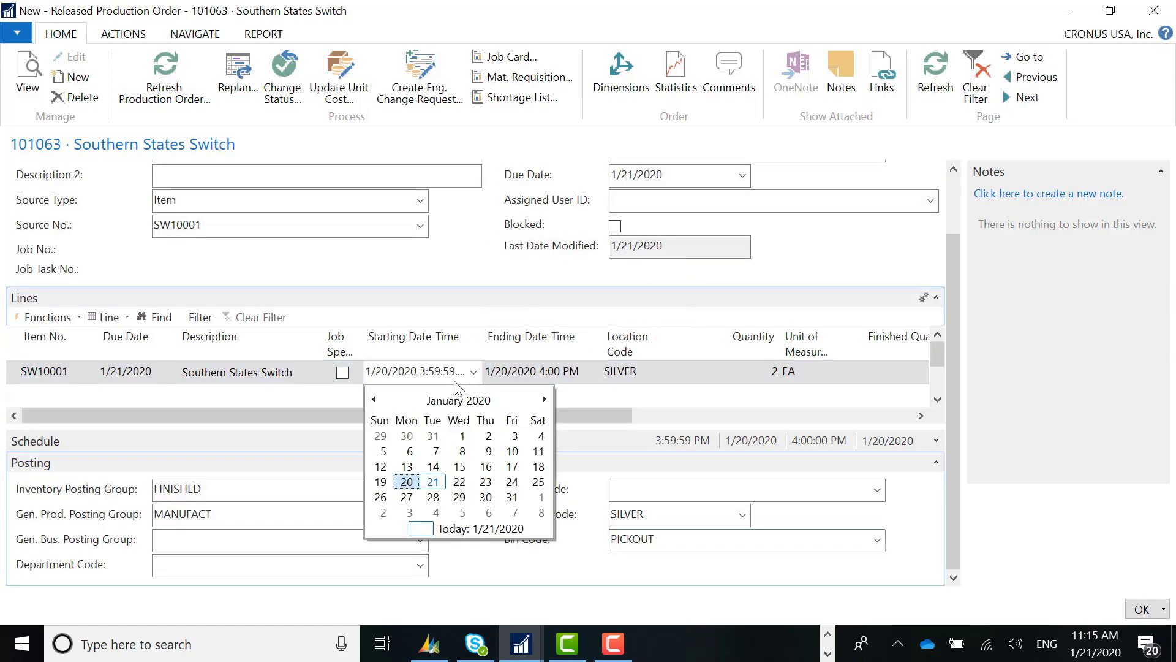
# Open the routing of the SW10001 order line, examine its operations and close it.
pyautogui.click(119, 317)
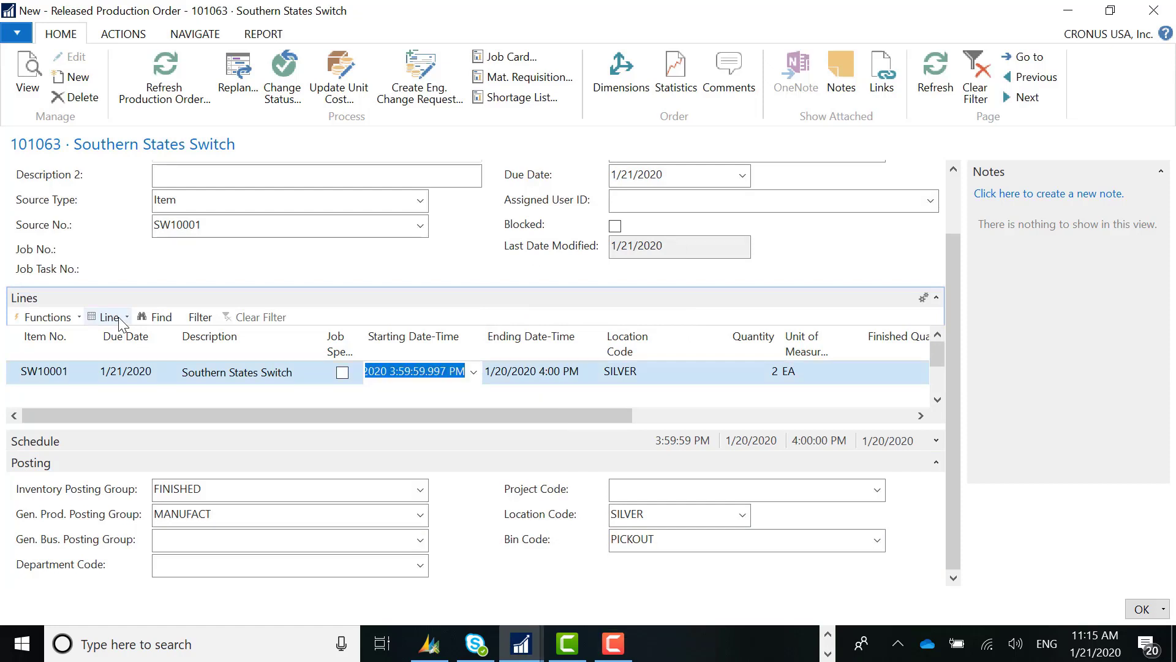
pyautogui.click(119, 317)
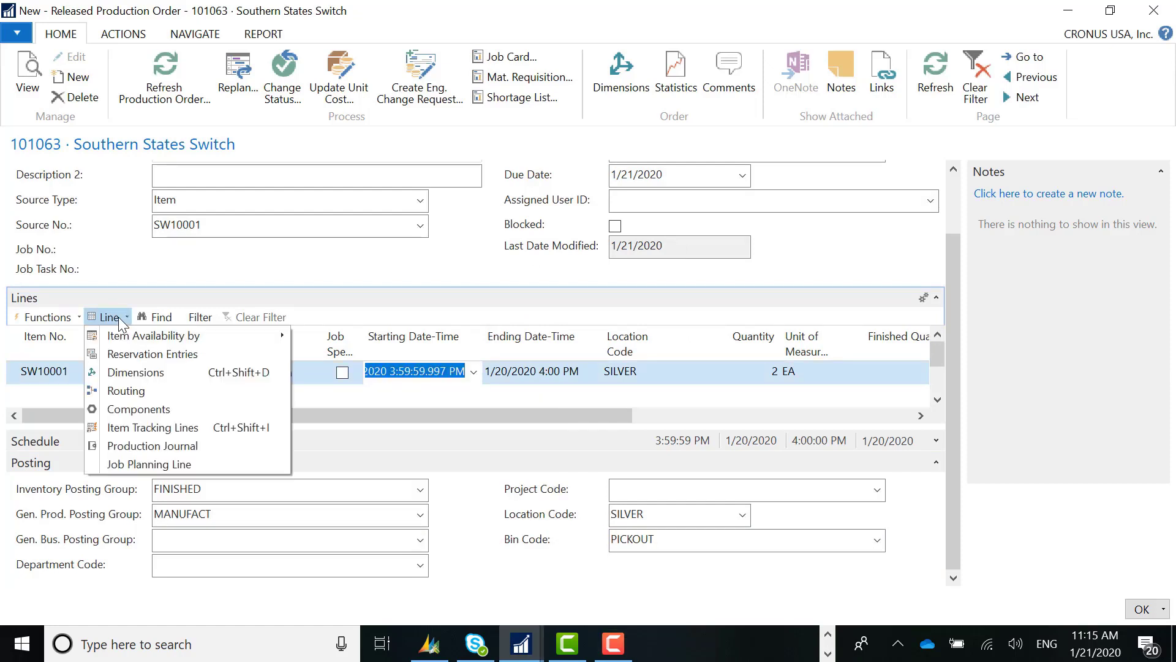
pyautogui.click(156, 391)
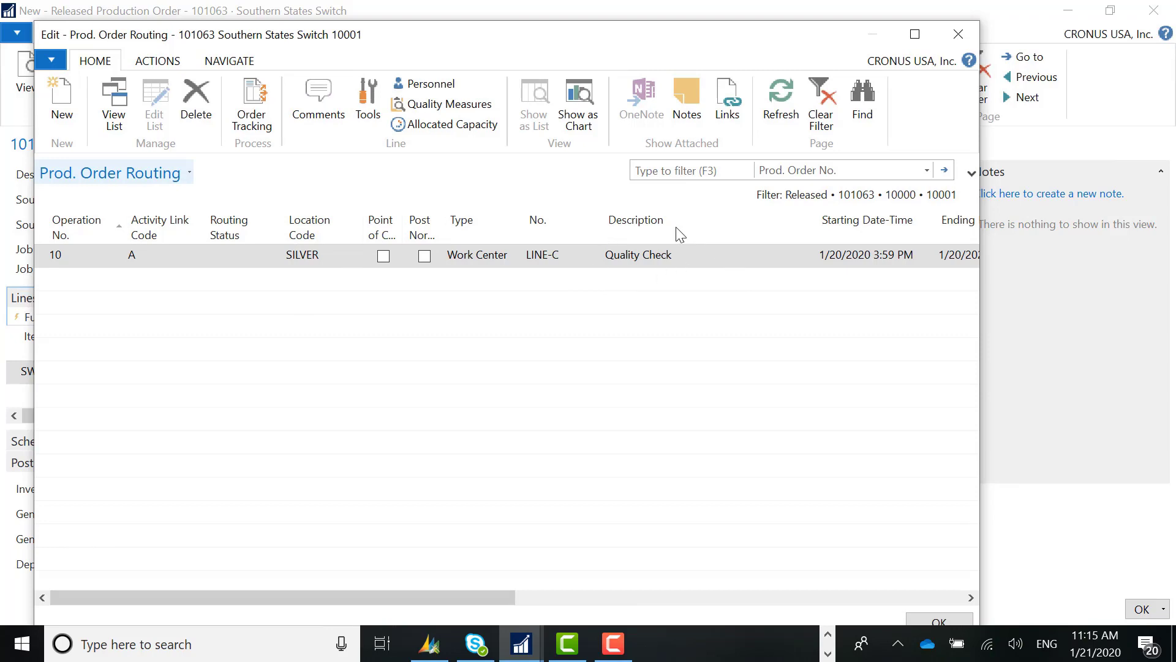
pyautogui.press('Escape')
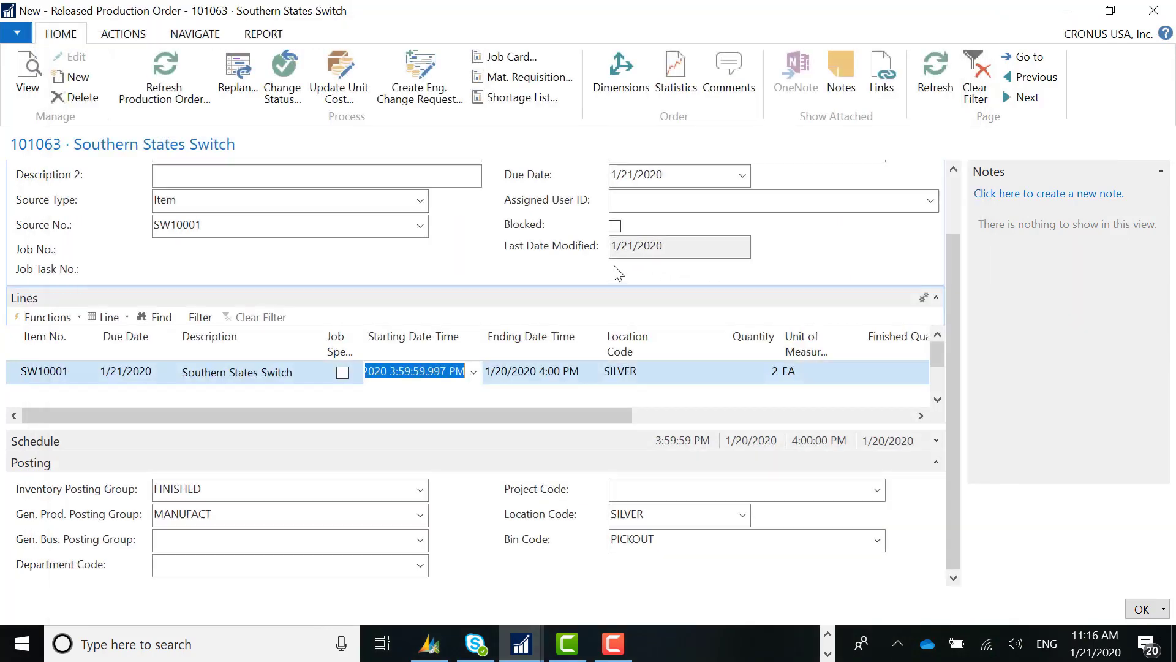
# Open the production journal for the SW10001 line and mark the Quality Check output line as finished.
pyautogui.click(108, 317)
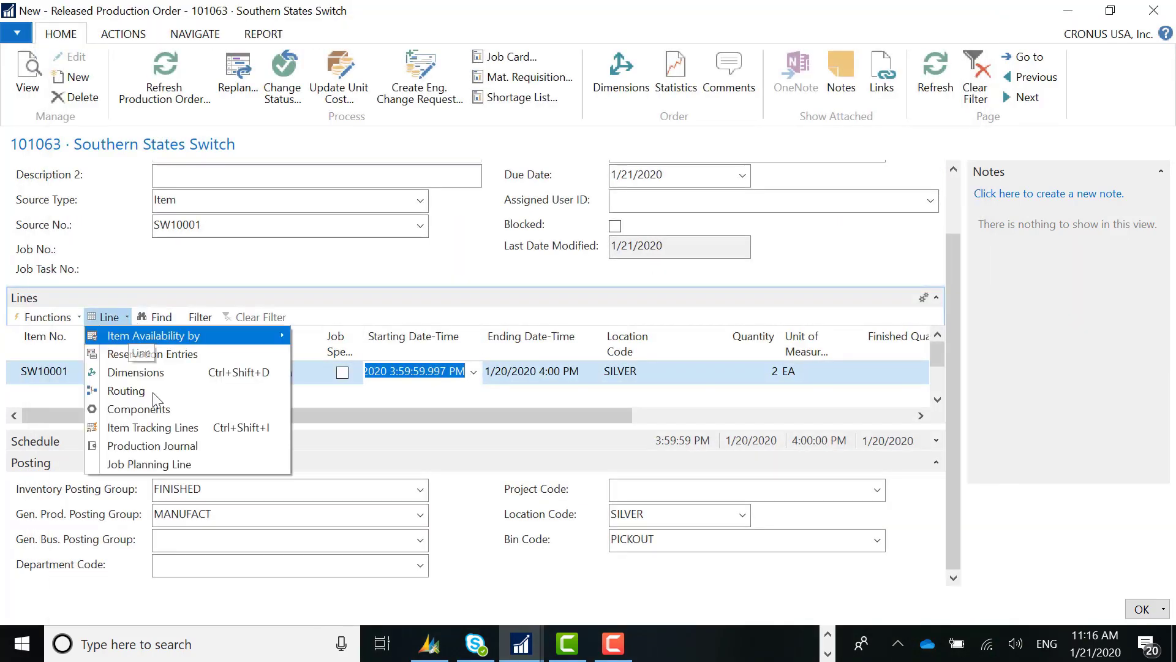
pyautogui.click(182, 443)
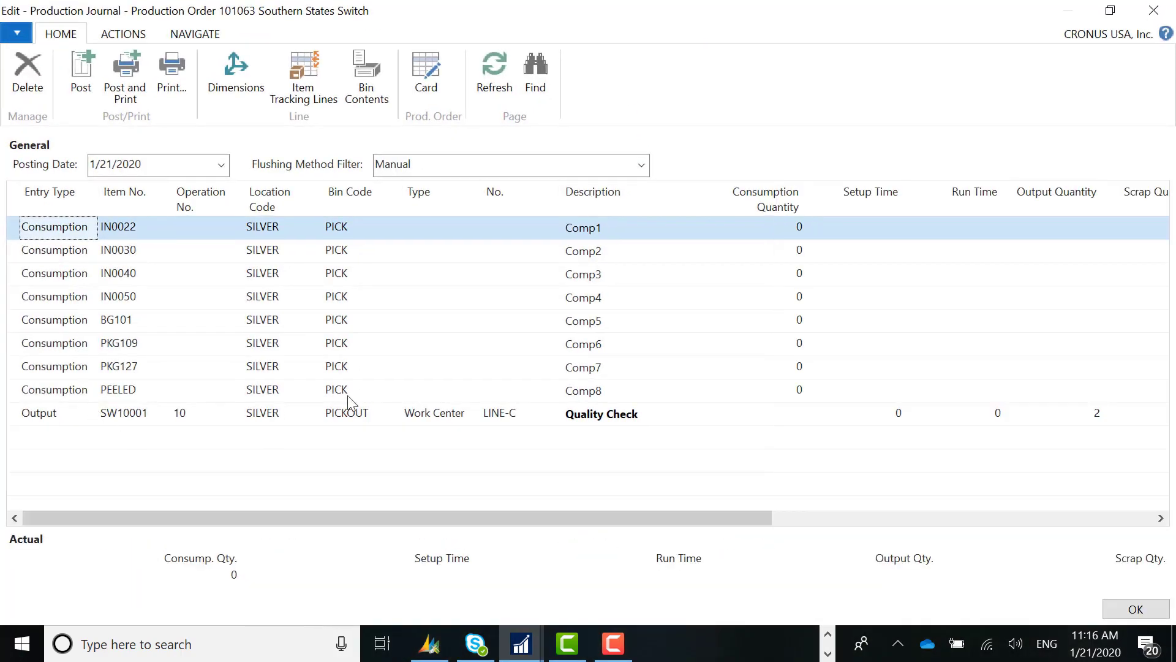
pyautogui.moveTo(763, 523); pyautogui.dragTo(937, 517)
pyautogui.click(968, 414)
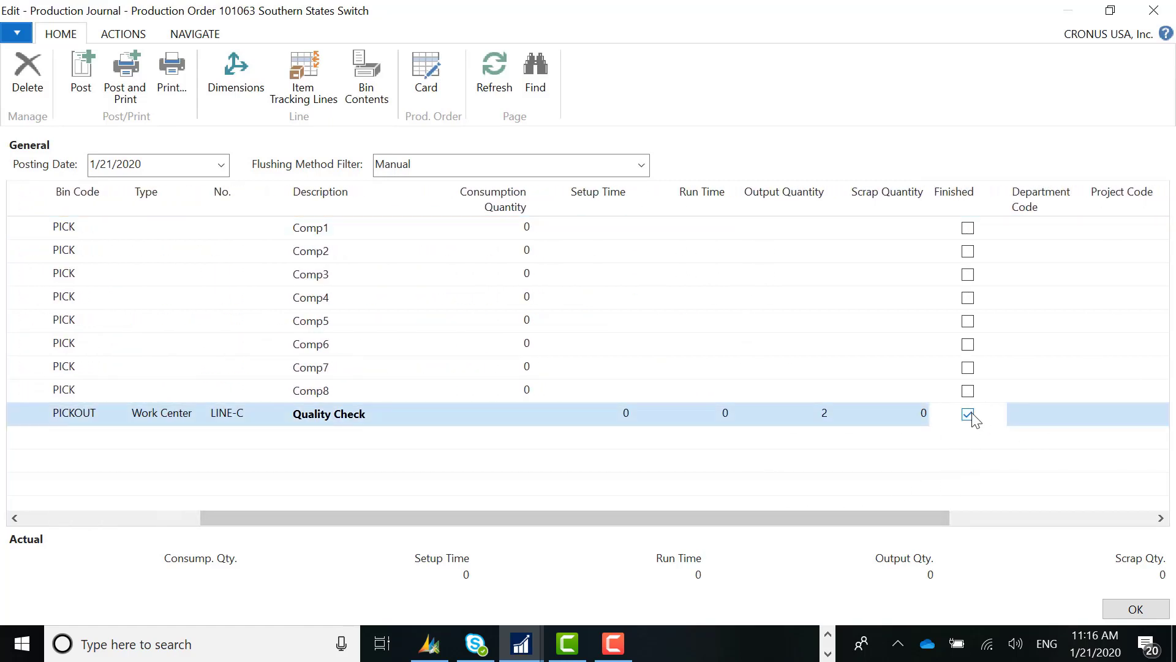
# Post the production journal lines and close the journal.
pyautogui.click(83, 76)
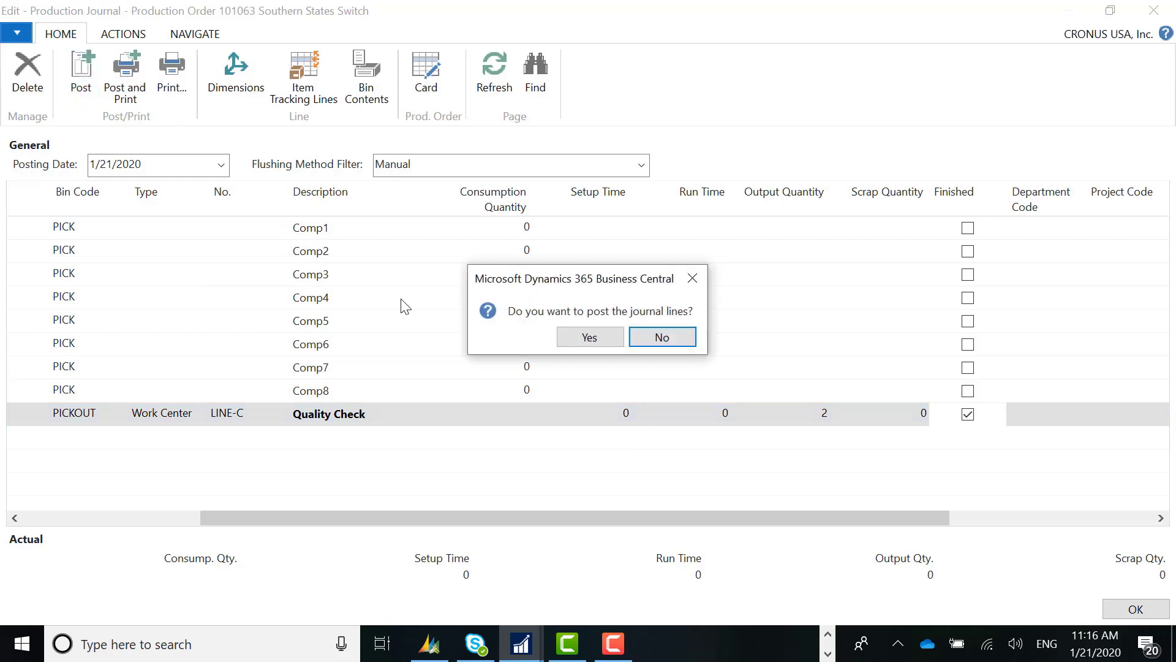
pyautogui.click(591, 336)
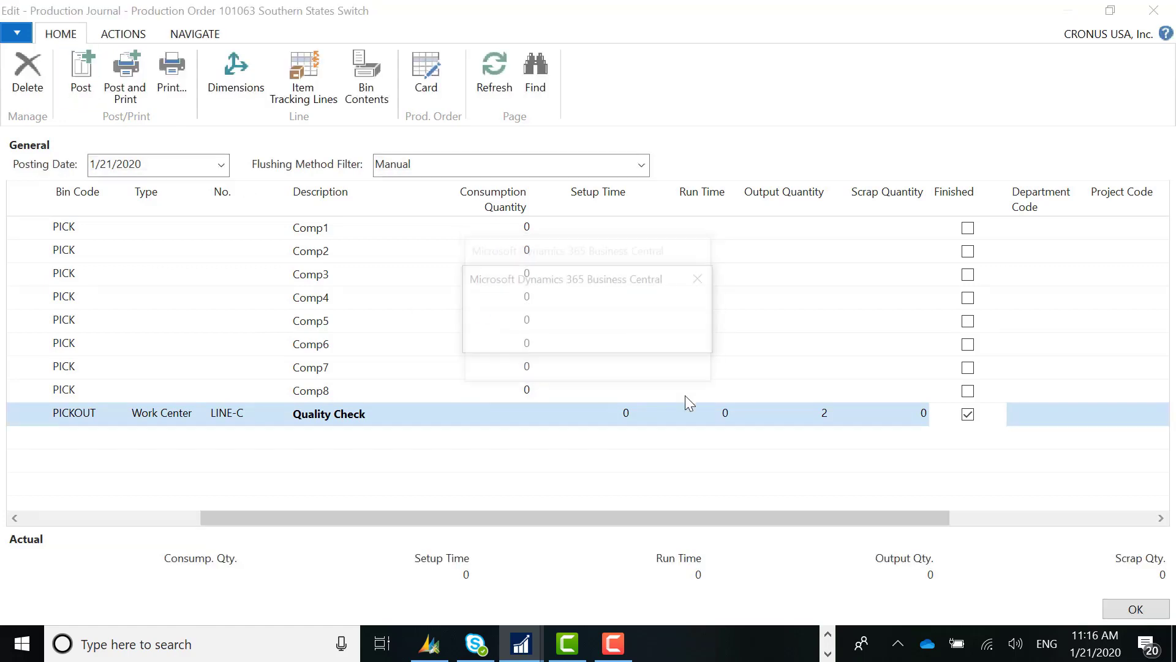
pyautogui.click(669, 337)
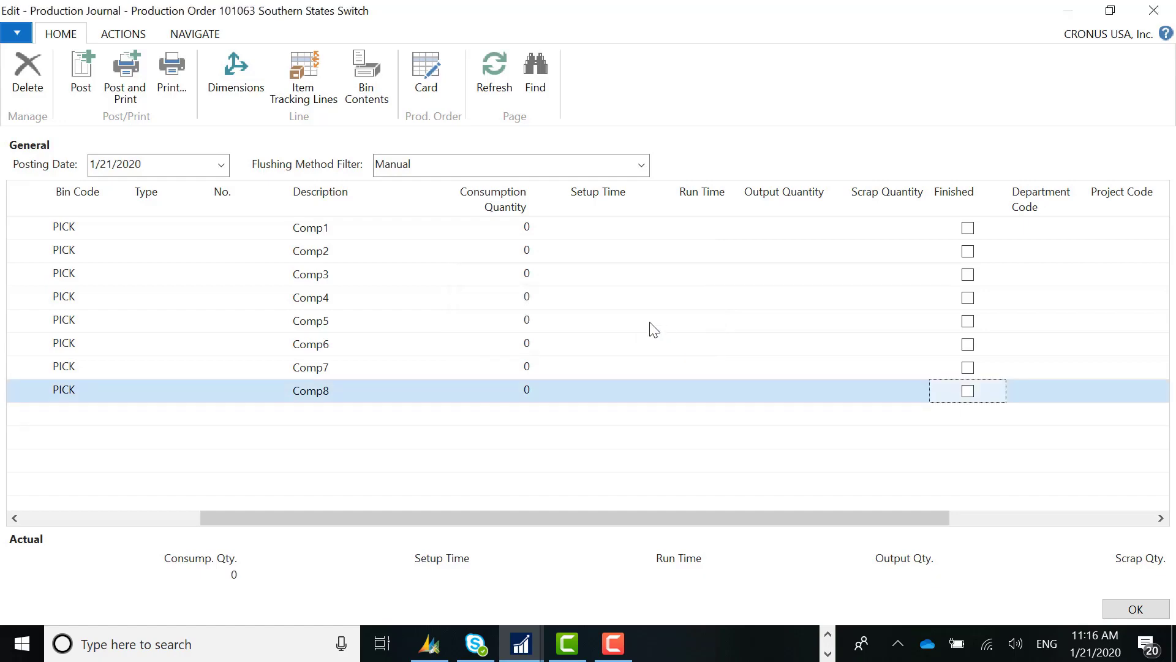
pyautogui.click(1123, 609)
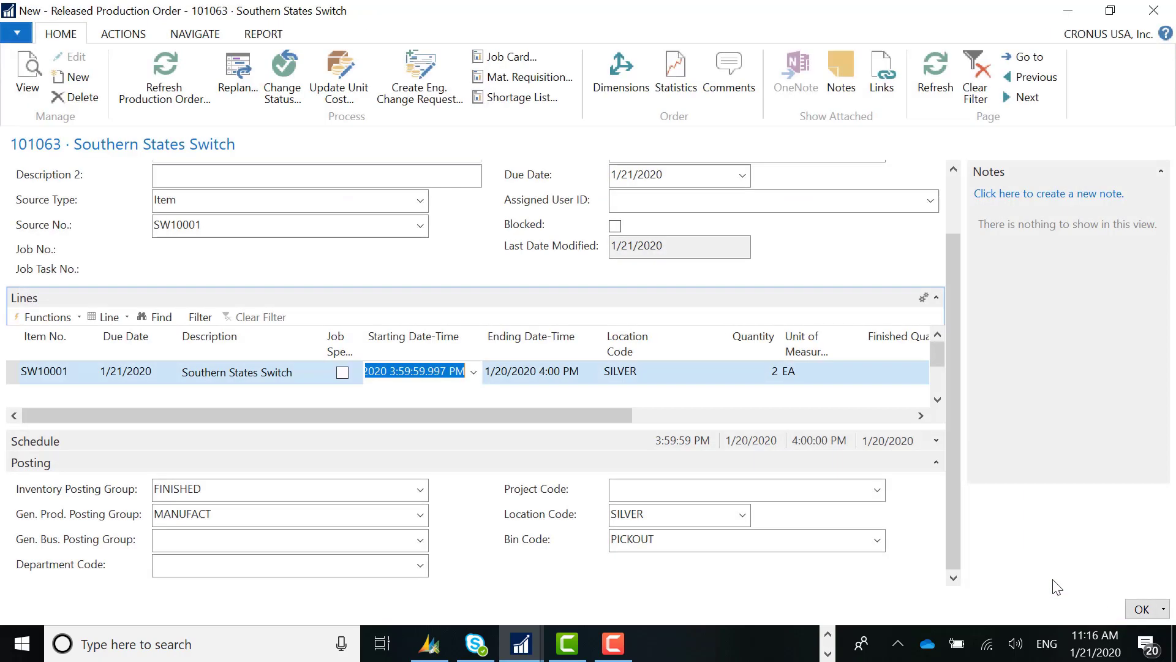
# Close the production order and open the Incident Entries list under Product Engineering's Quality Management.
pyautogui.click(211, 203)
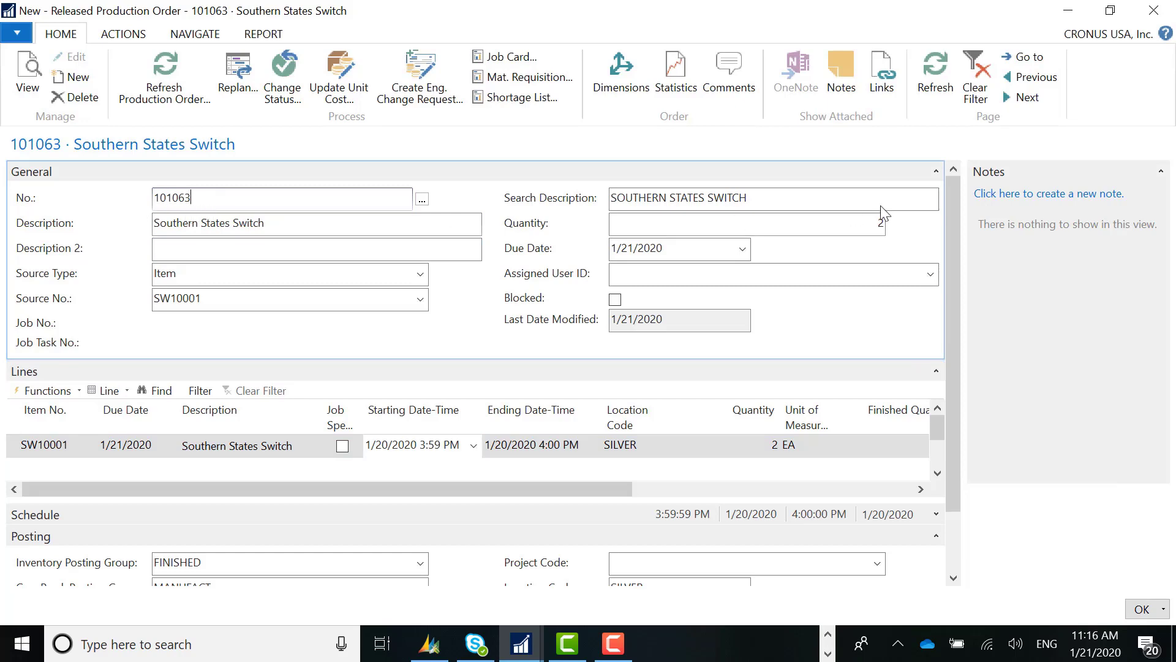
pyautogui.press('Escape')
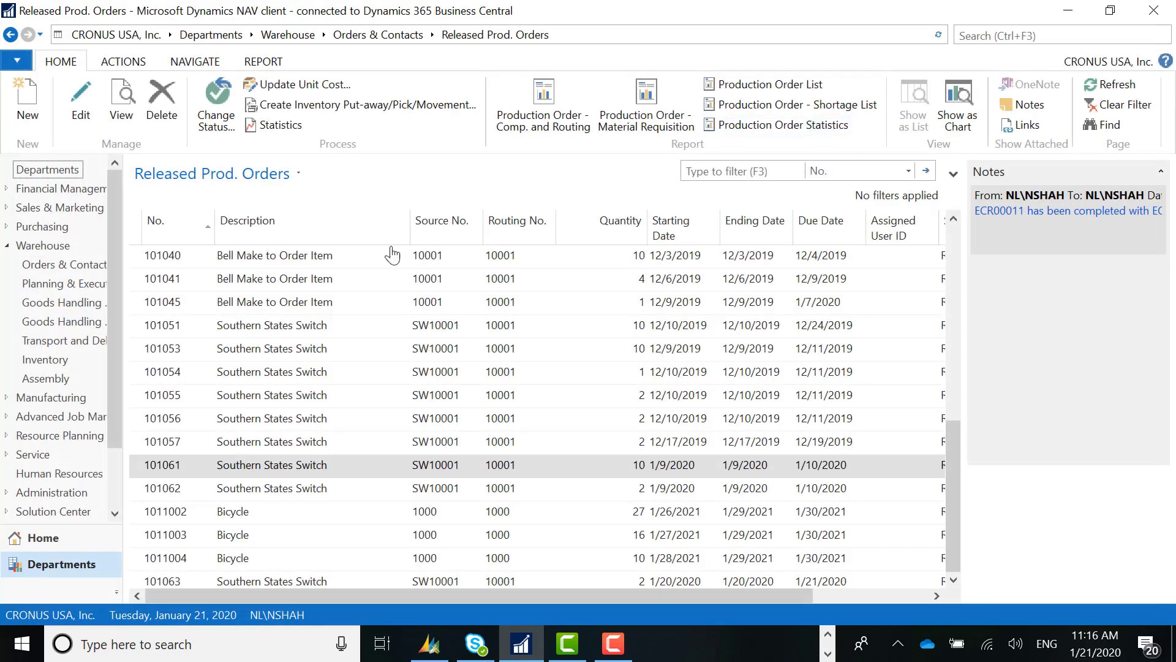
pyautogui.click(220, 36)
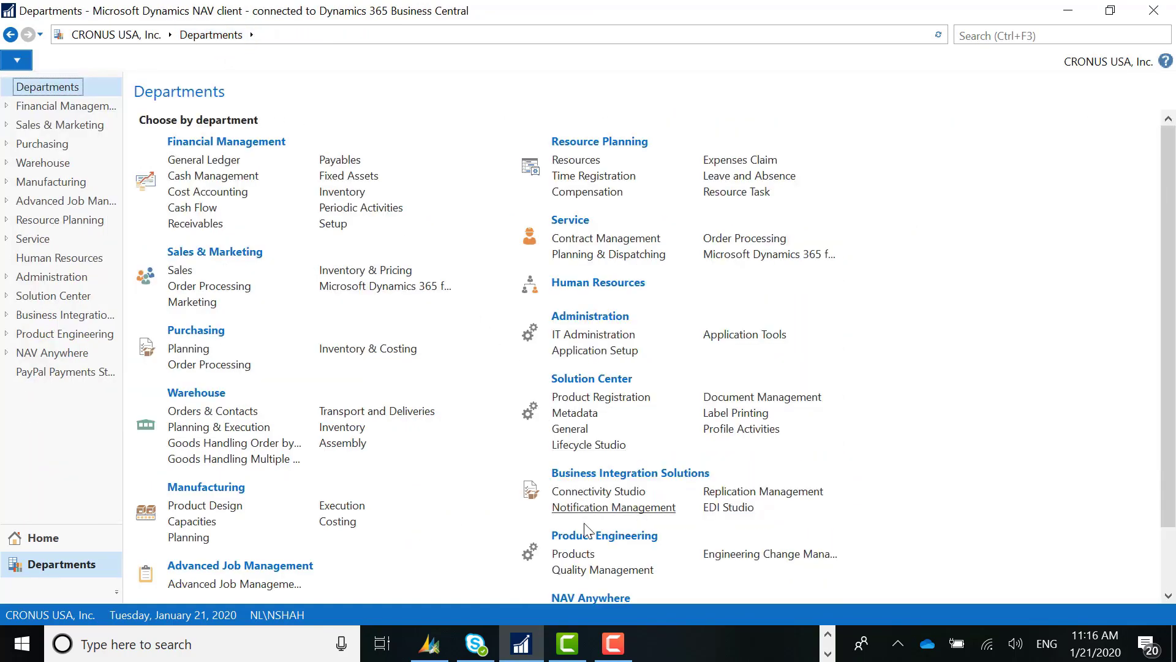
pyautogui.click(603, 569)
pyautogui.click(181, 146)
pyautogui.scroll(-3, 456, 368)
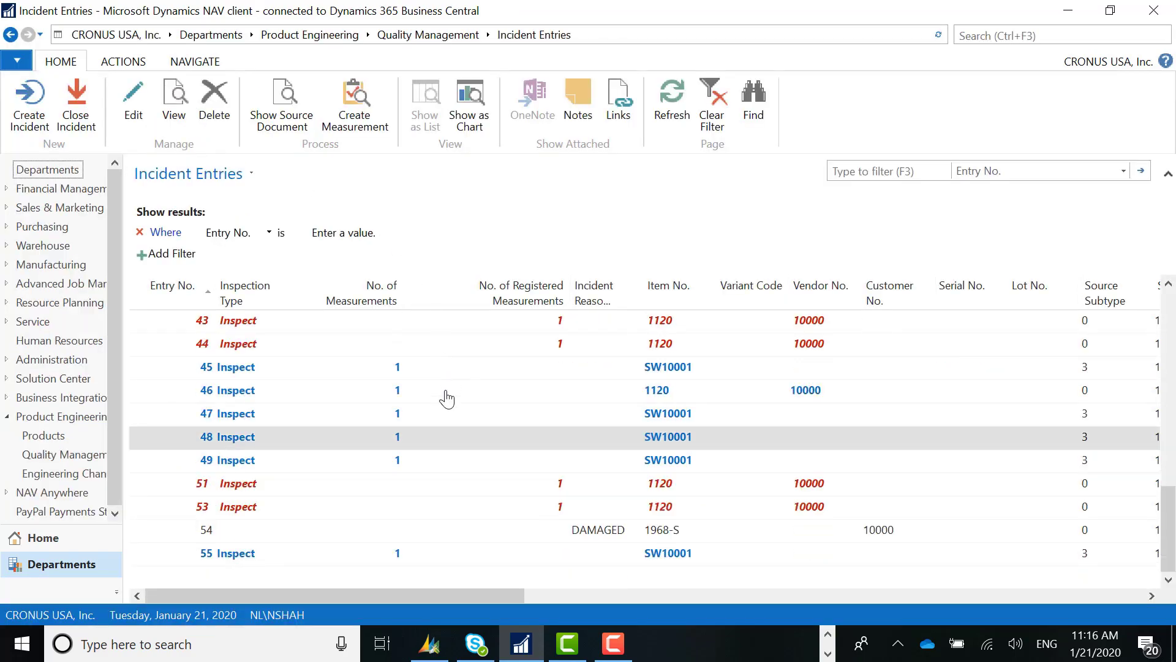
# Select the newest SW10001 incident entry and examine its source document, quantity and creation details.
pyautogui.click(252, 553)
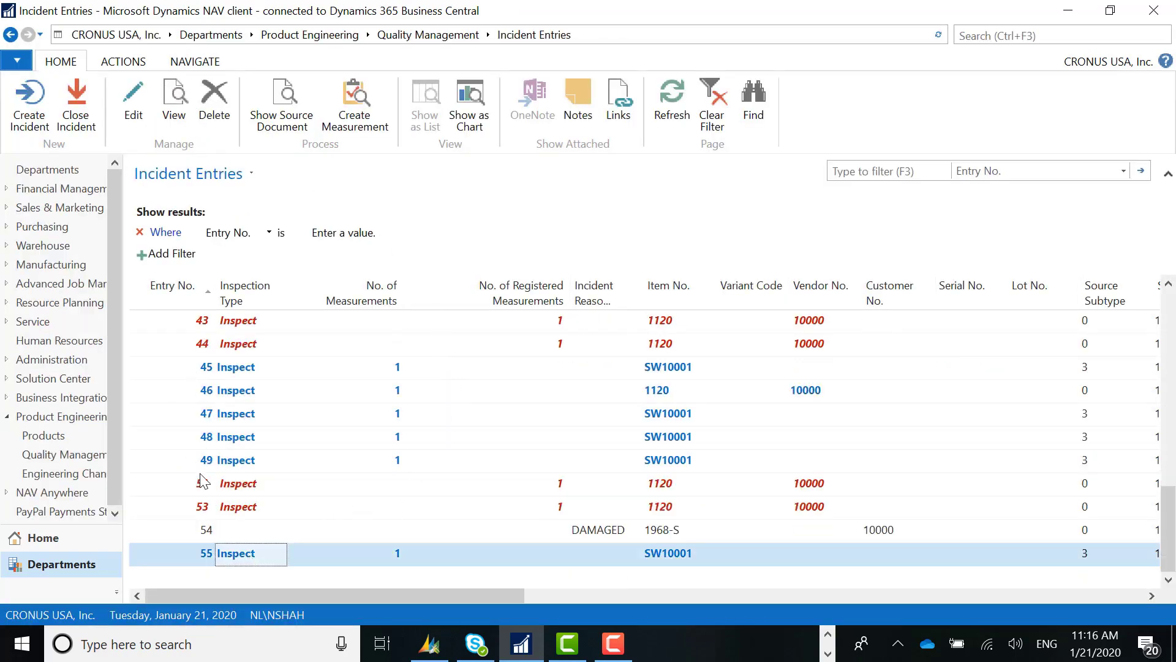
pyautogui.moveTo(263, 595); pyautogui.dragTo(429, 608)
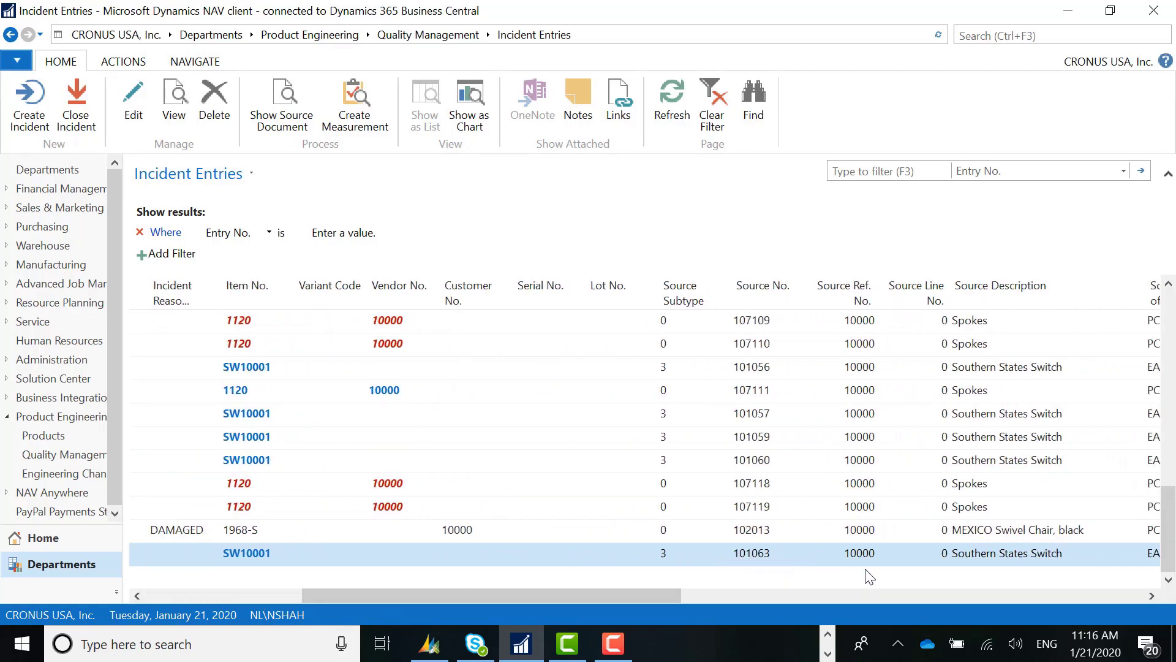
pyautogui.moveTo(654, 595); pyautogui.dragTo(883, 573)
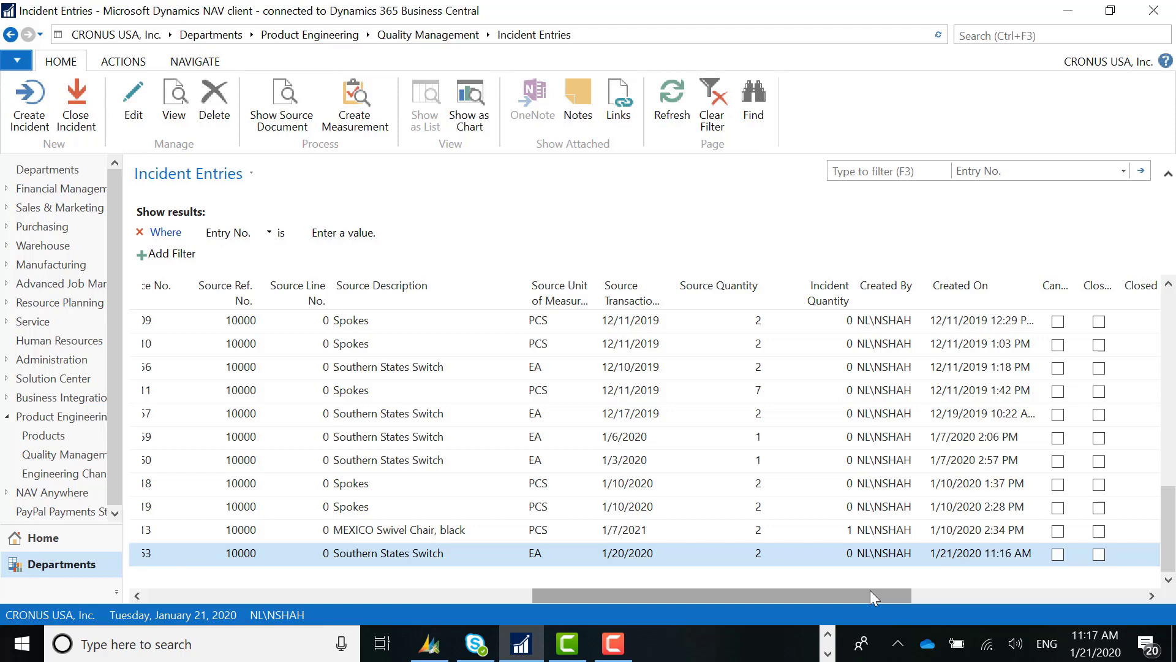
pyautogui.moveTo(881, 590); pyautogui.dragTo(343, 587)
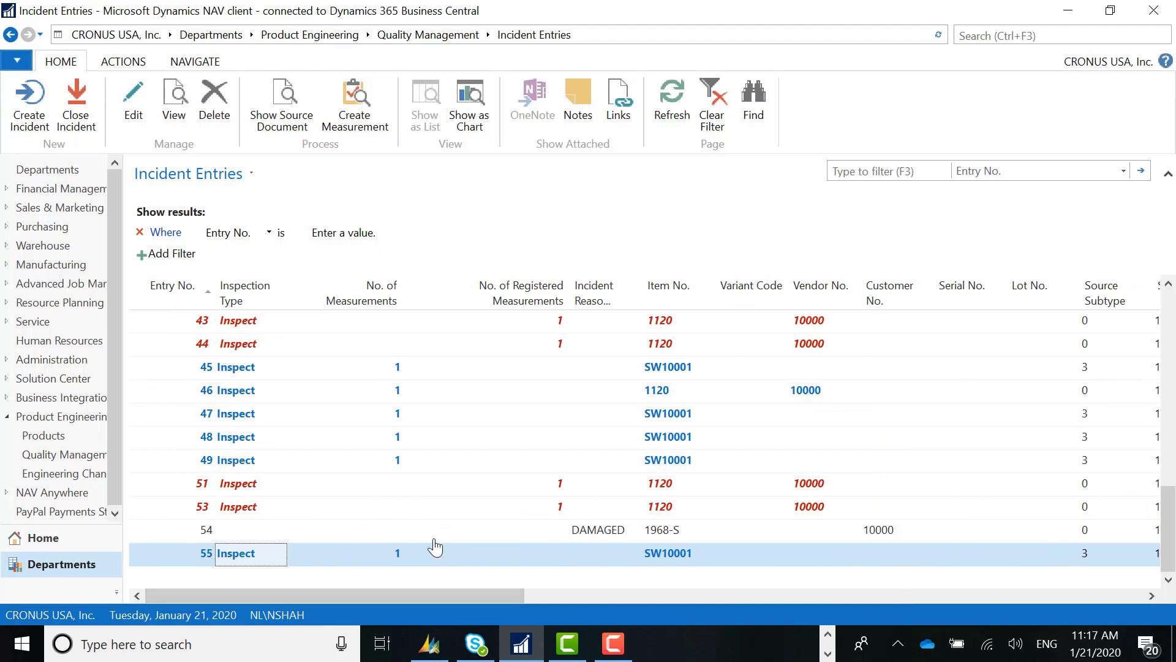
# Open the measurement linked to the newest SW10001 incident entry in edit mode and check its template code.
pyautogui.click(398, 559)
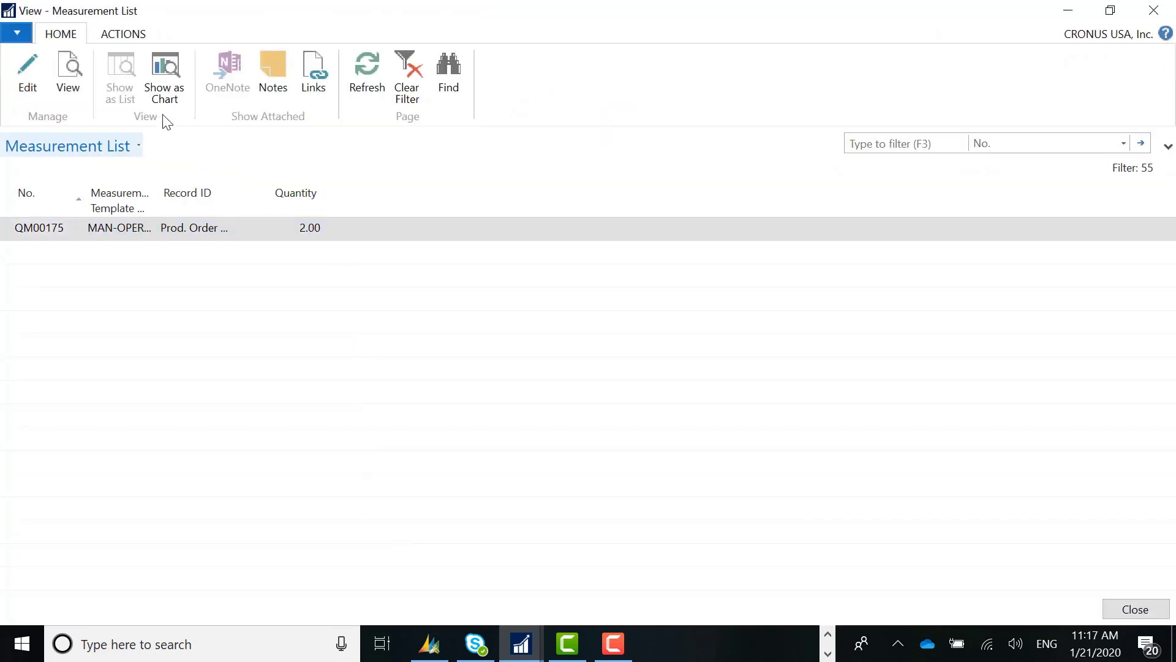
pyautogui.click(28, 86)
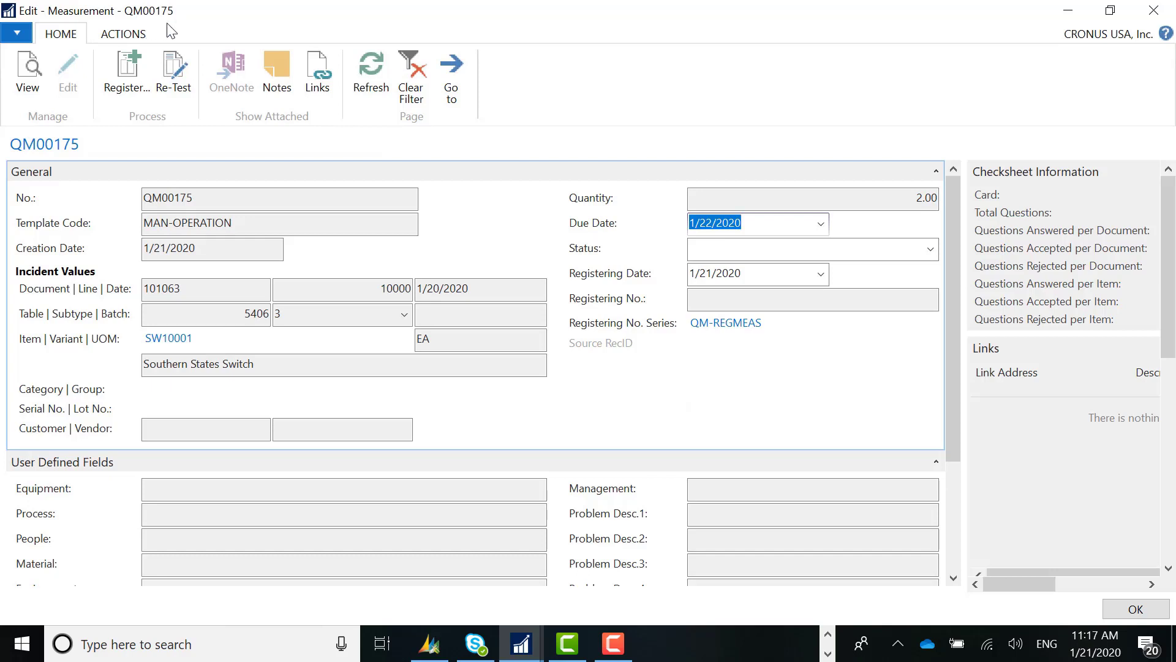
pyautogui.moveTo(258, 221); pyautogui.dragTo(135, 228)
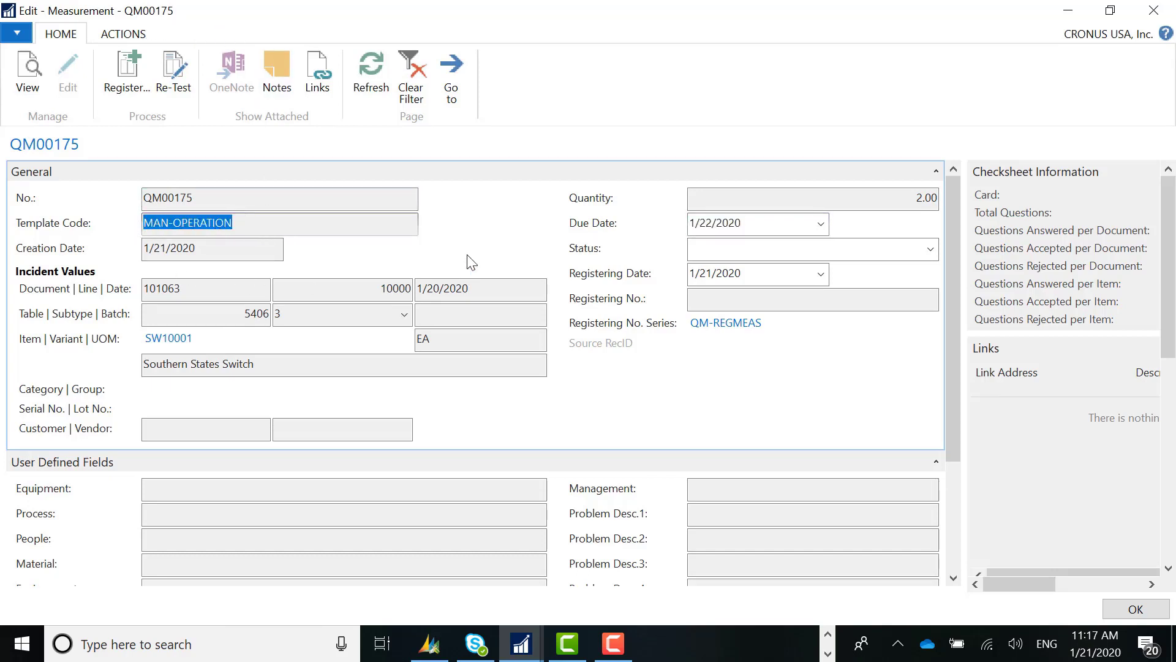
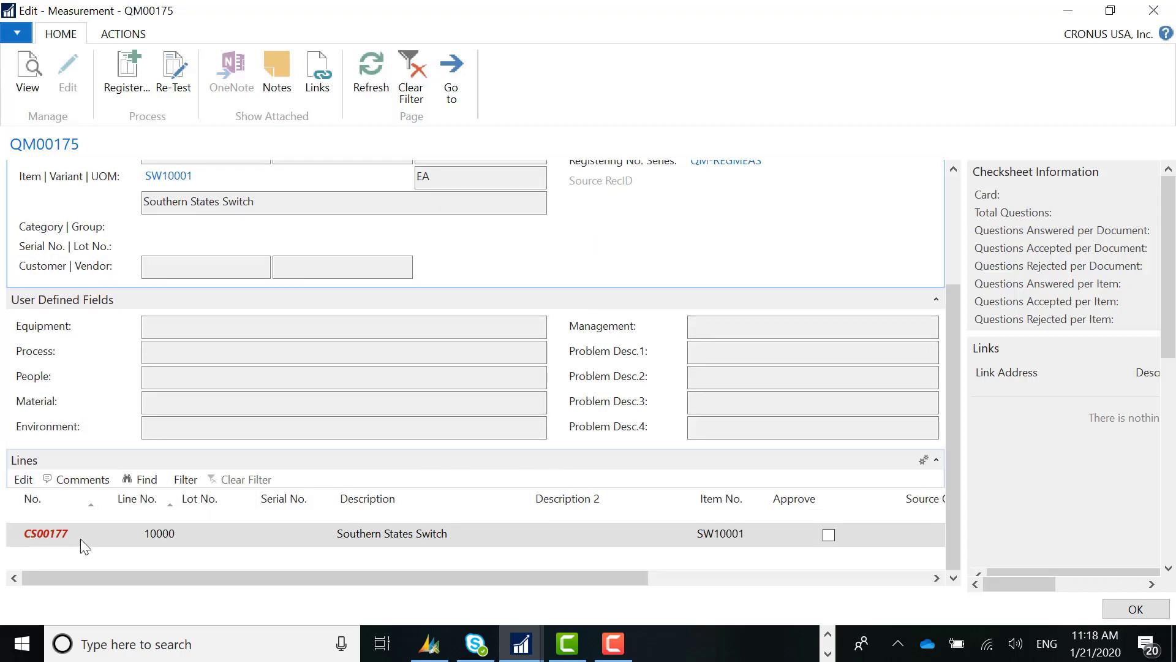
# Open the checksheet on the SW10001 measurement line for editing and check its quantity to inspect.
pyautogui.moveTo(622, 576); pyautogui.dragTo(491, 578)
pyautogui.scroll(2, 267, 281)
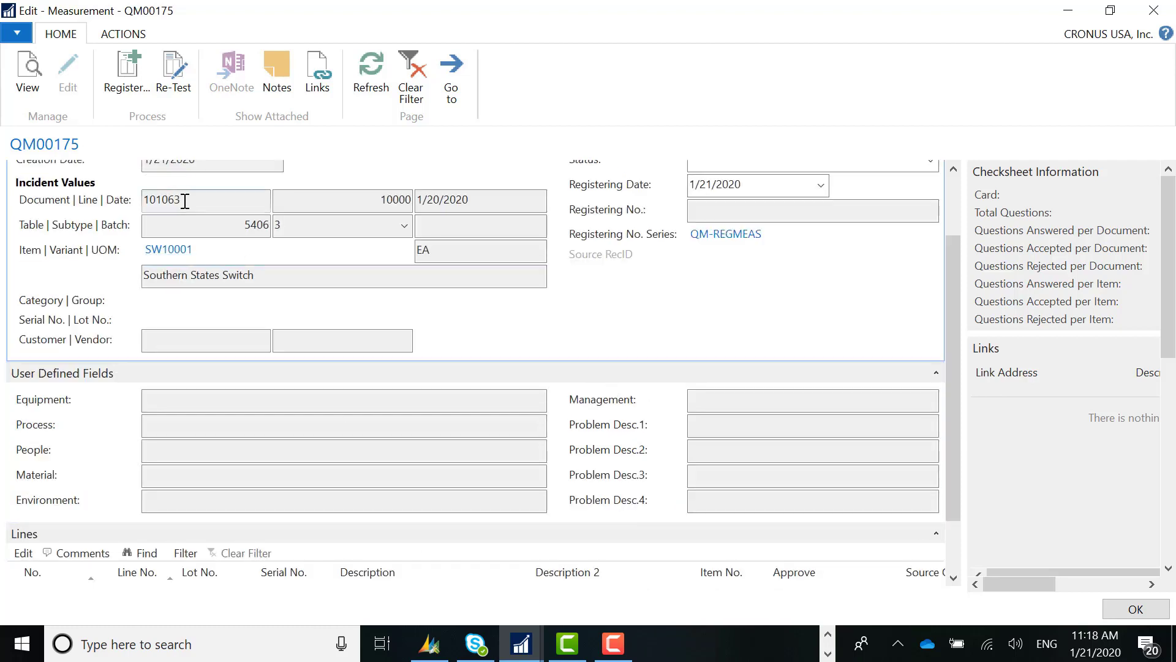
pyautogui.scroll(-2, 185, 201)
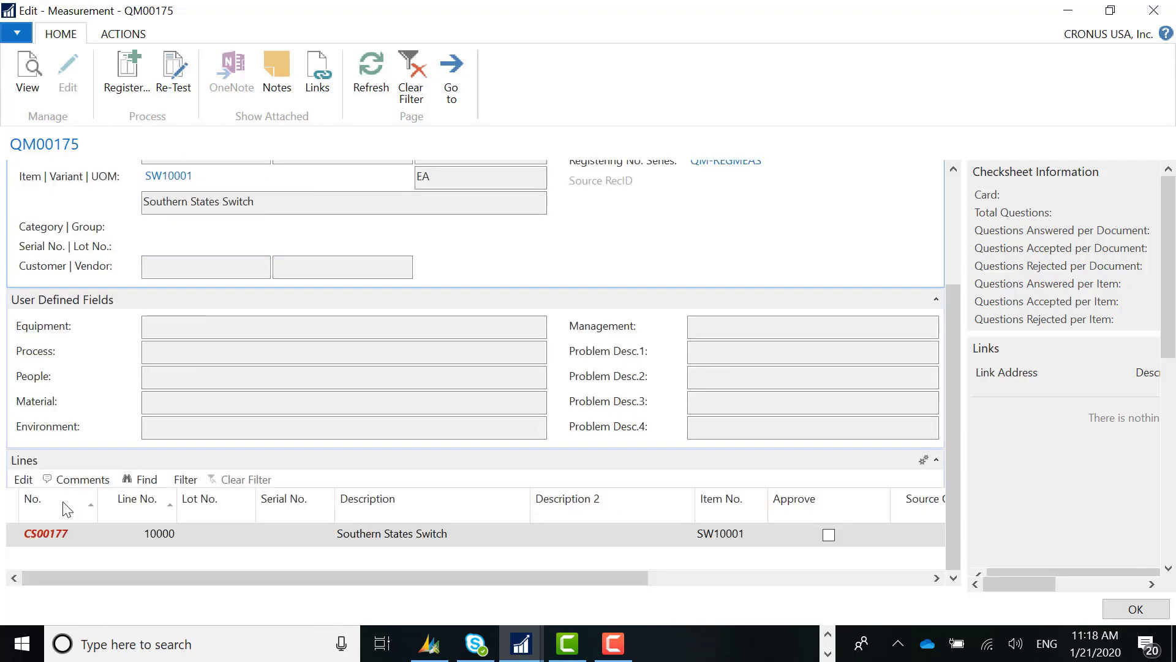
pyautogui.click(27, 482)
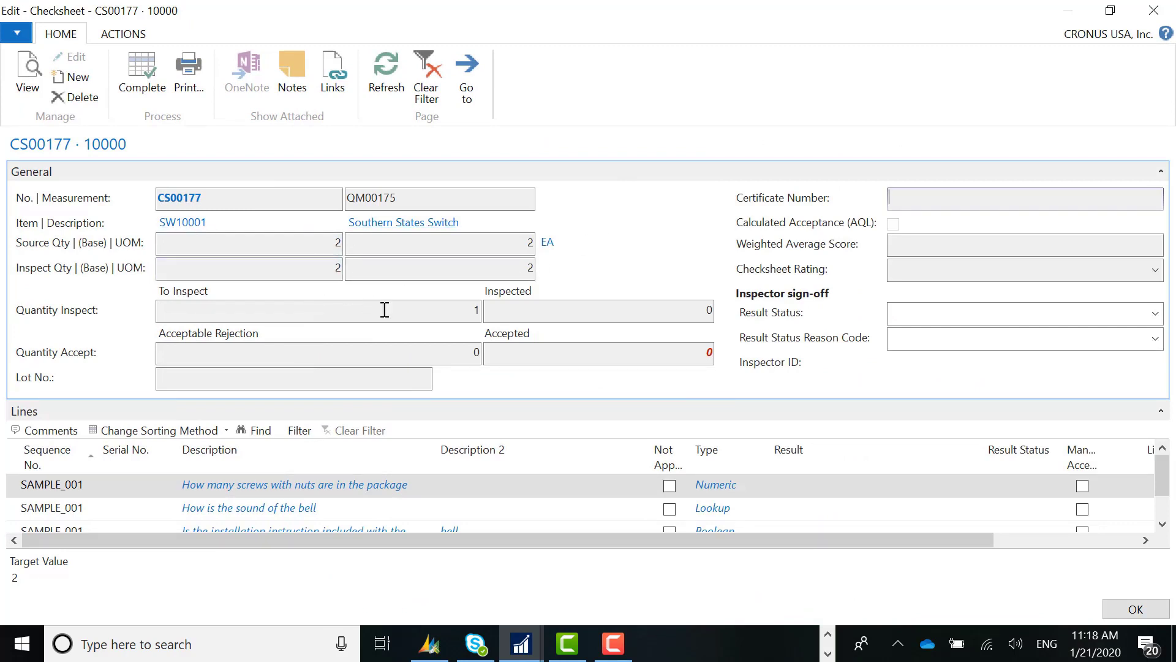
pyautogui.click(478, 309)
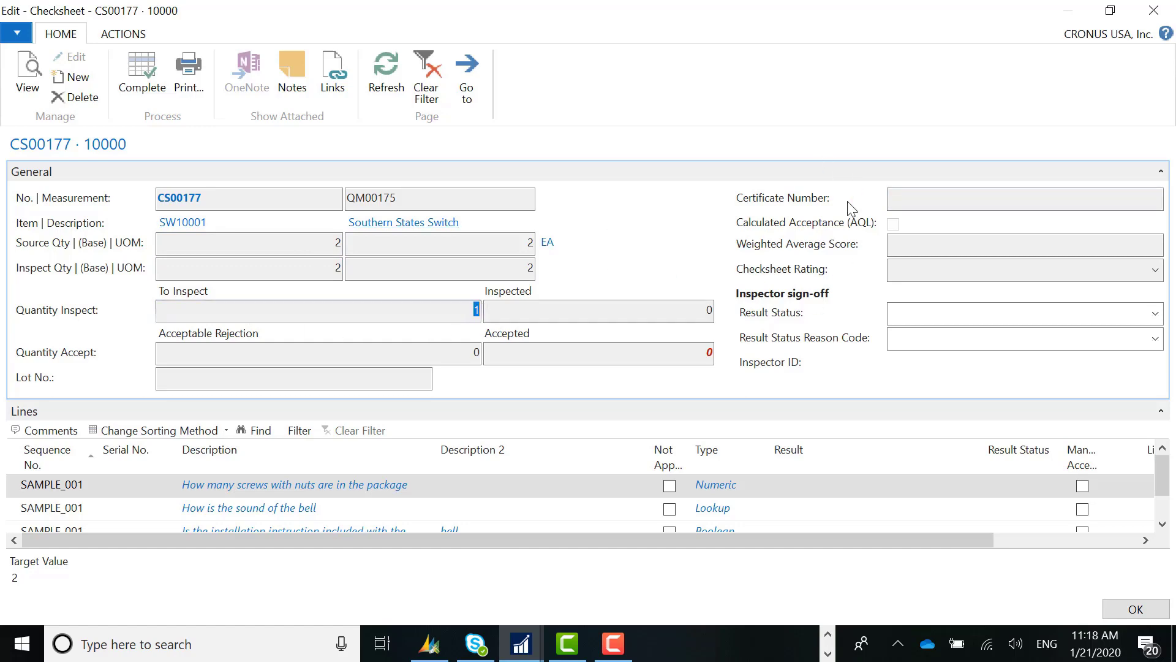
pyautogui.click(1149, 15)
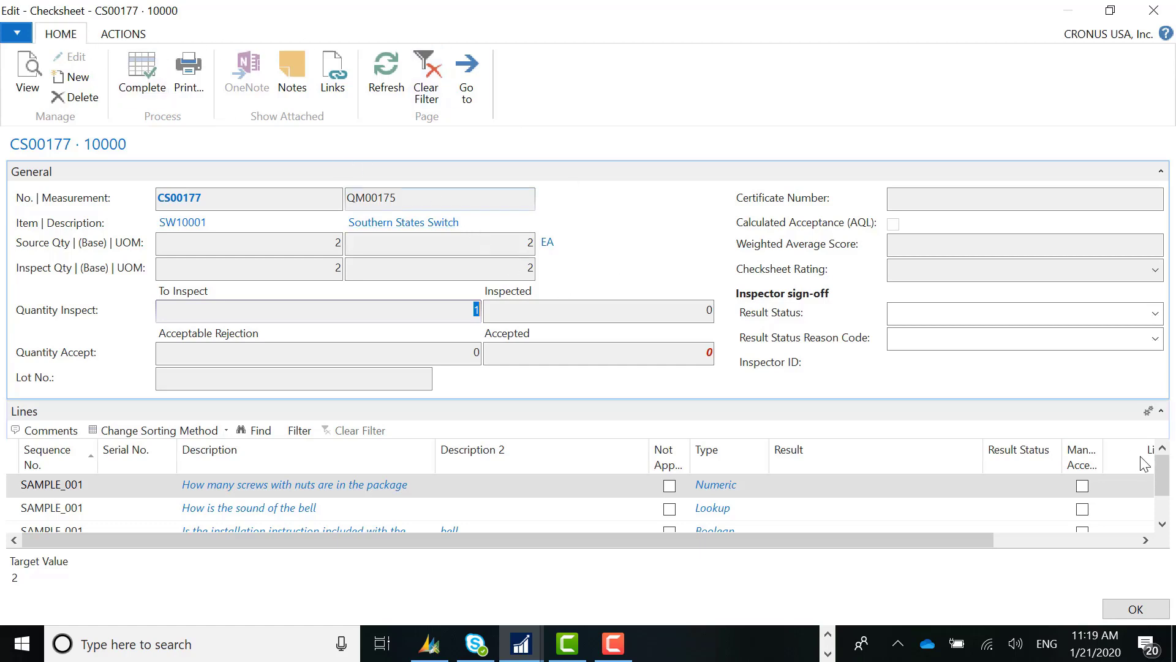
# Collapse the checksheet's General section and enter 2 as the result for how many screws with nuts are in the package.
pyautogui.click(1161, 172)
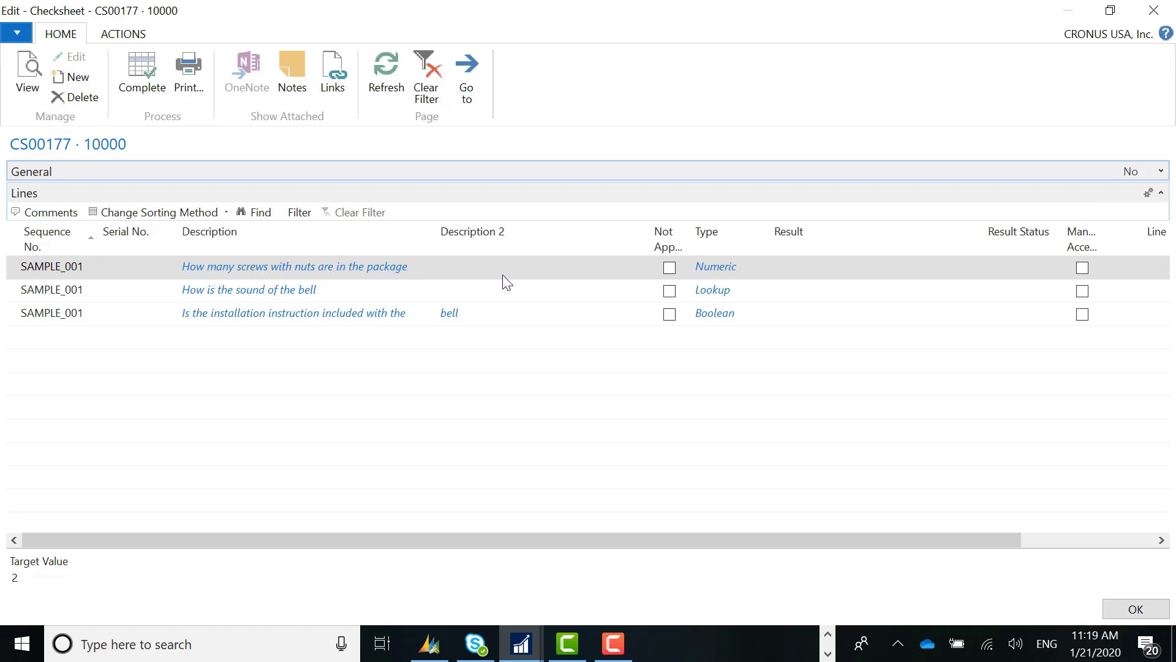
pyautogui.click(749, 267)
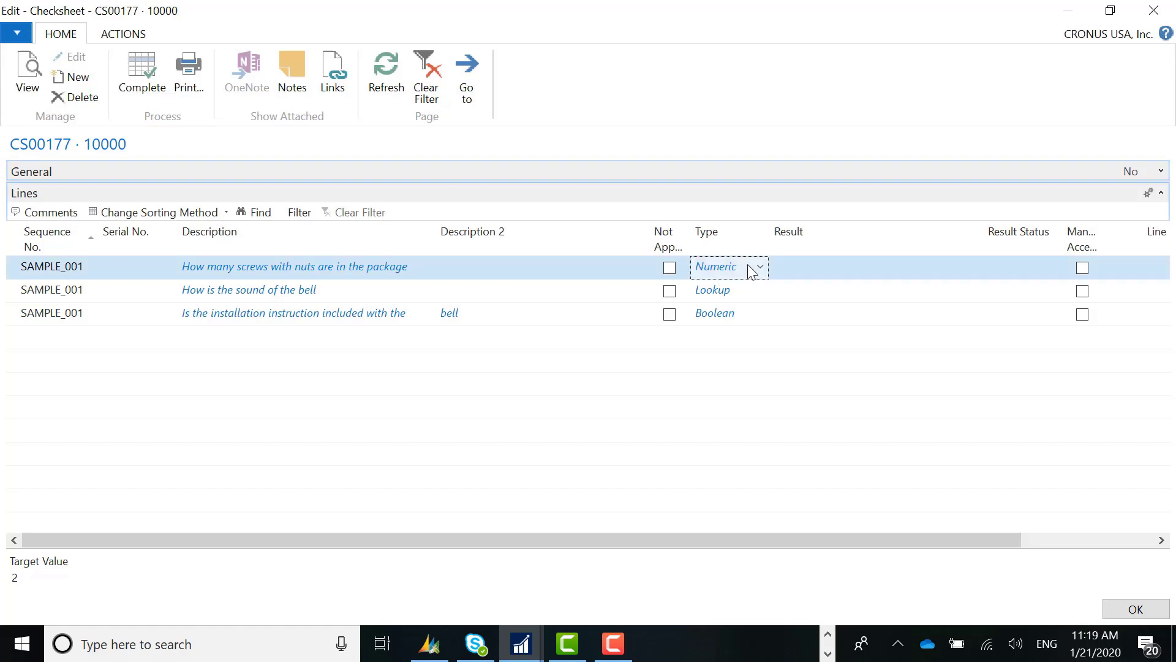
pyautogui.click(826, 267)
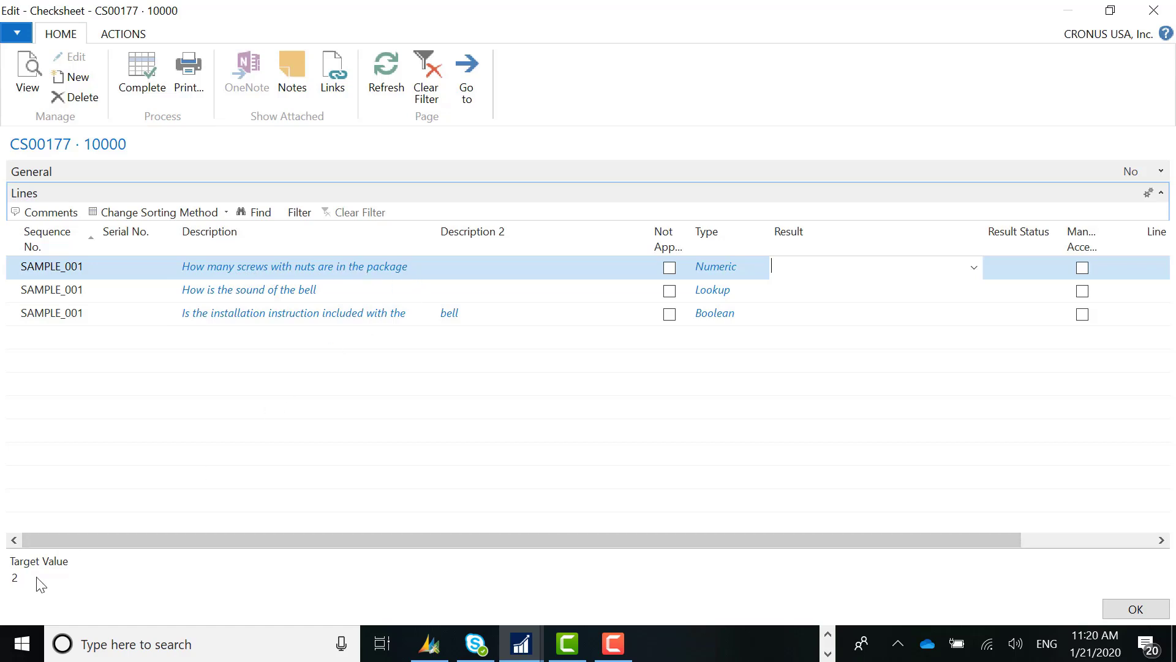
pyautogui.write('2')
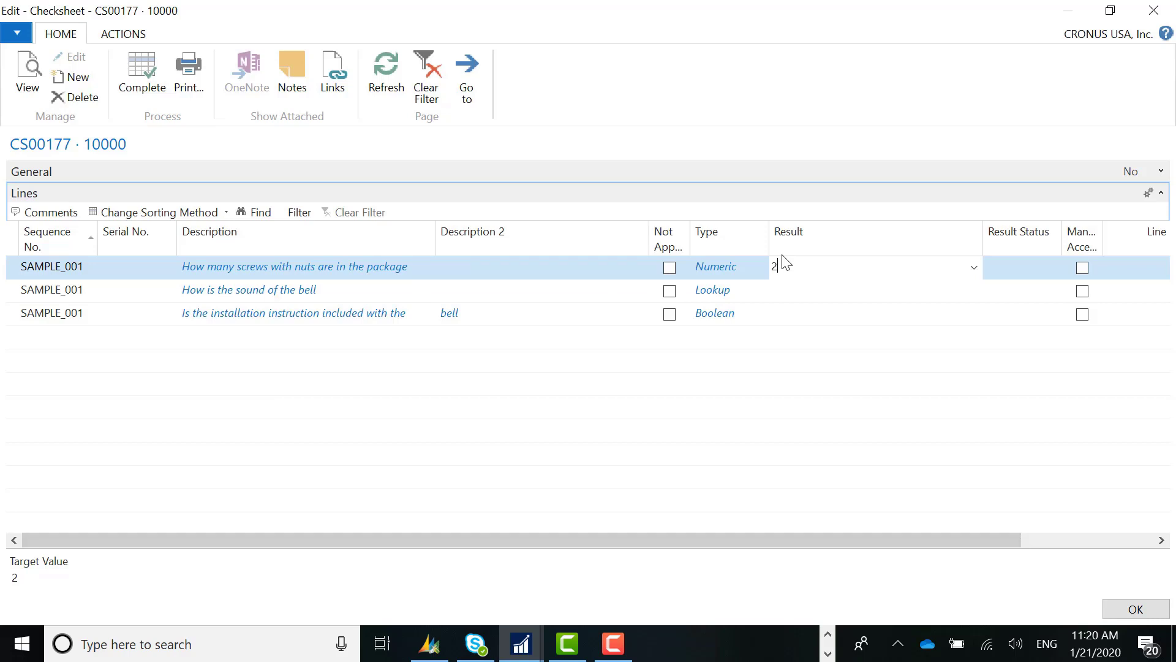
pyautogui.press('Tab')
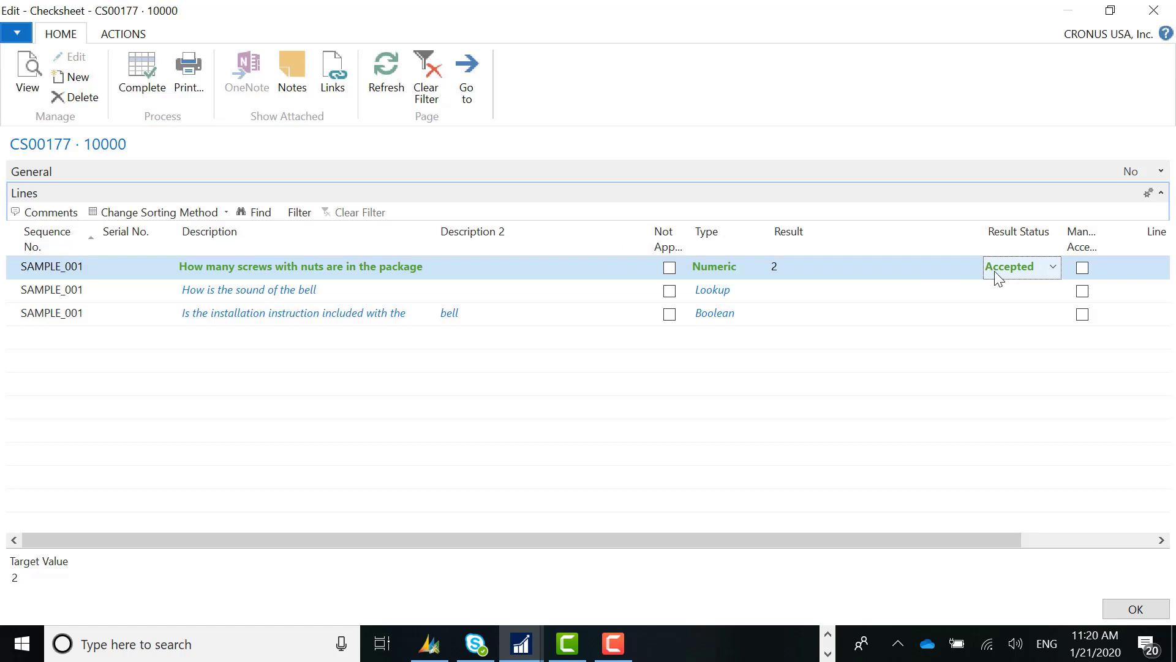
# Try a result of 3 for the numeric screws-with-nuts question to test the rejection rule.
pyautogui.click(797, 265)
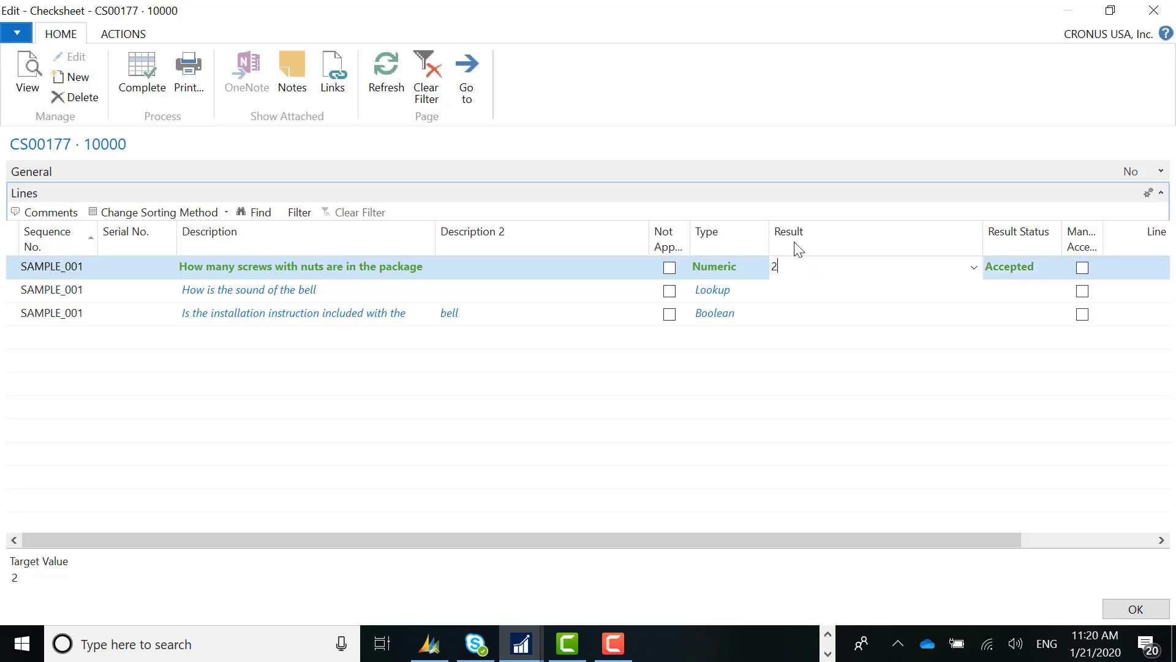
pyautogui.press('BackSpace')
pyautogui.write('3')
pyautogui.press('Tab')
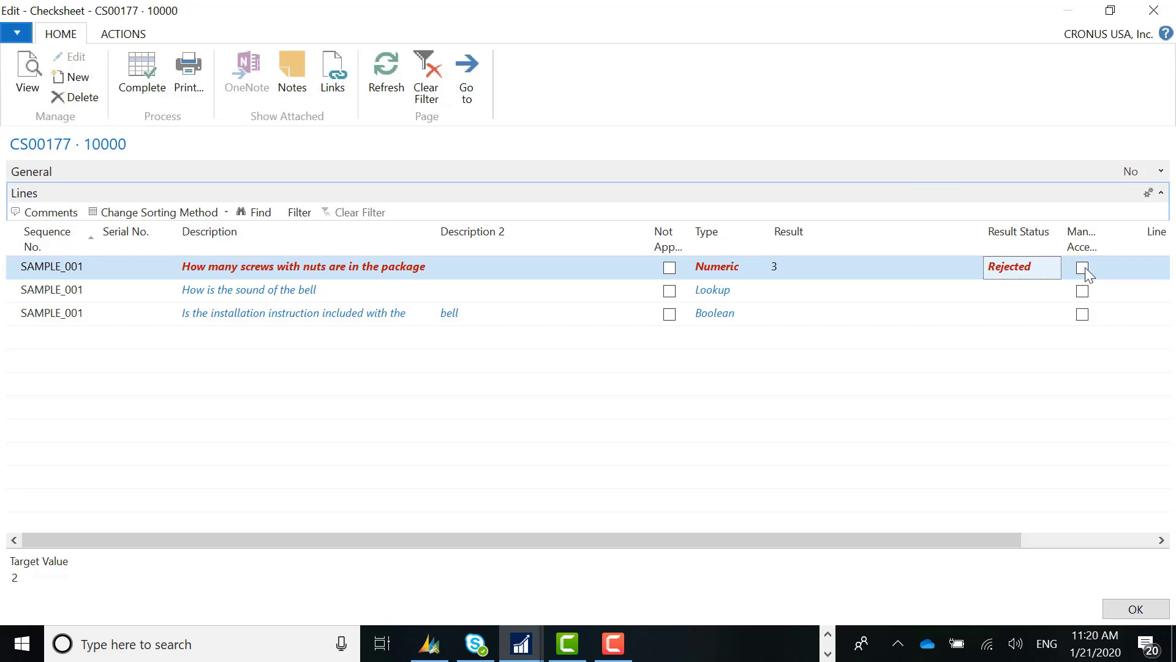
# Set the result of the screws-with-nuts question back to 2.
pyautogui.click(808, 265)
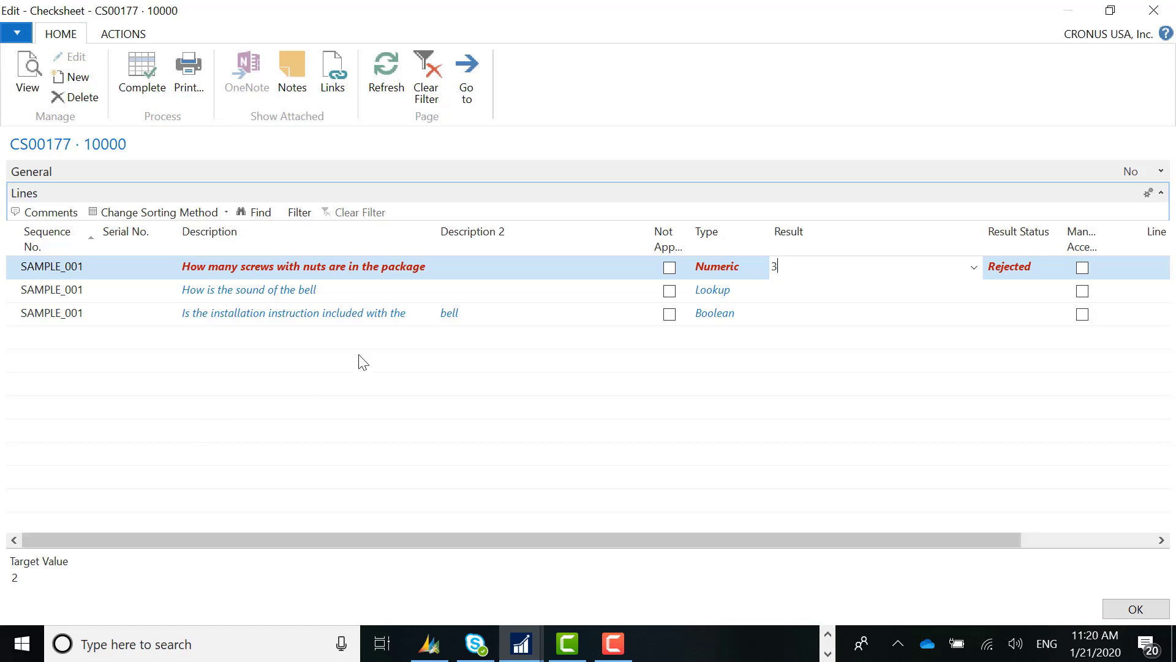
pyautogui.press('BackSpace')
pyautogui.write('2')
pyautogui.press('Tab')
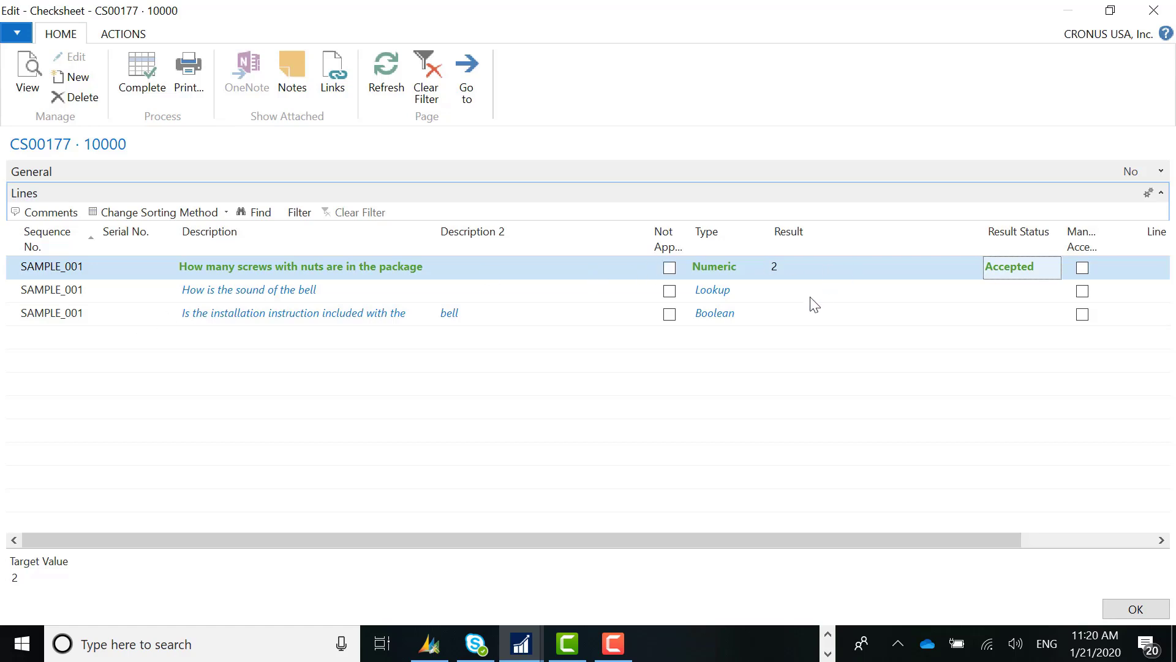
# Choose NORMAL from the lookup values as the result for the sound of the bell.
pyautogui.press('Return')
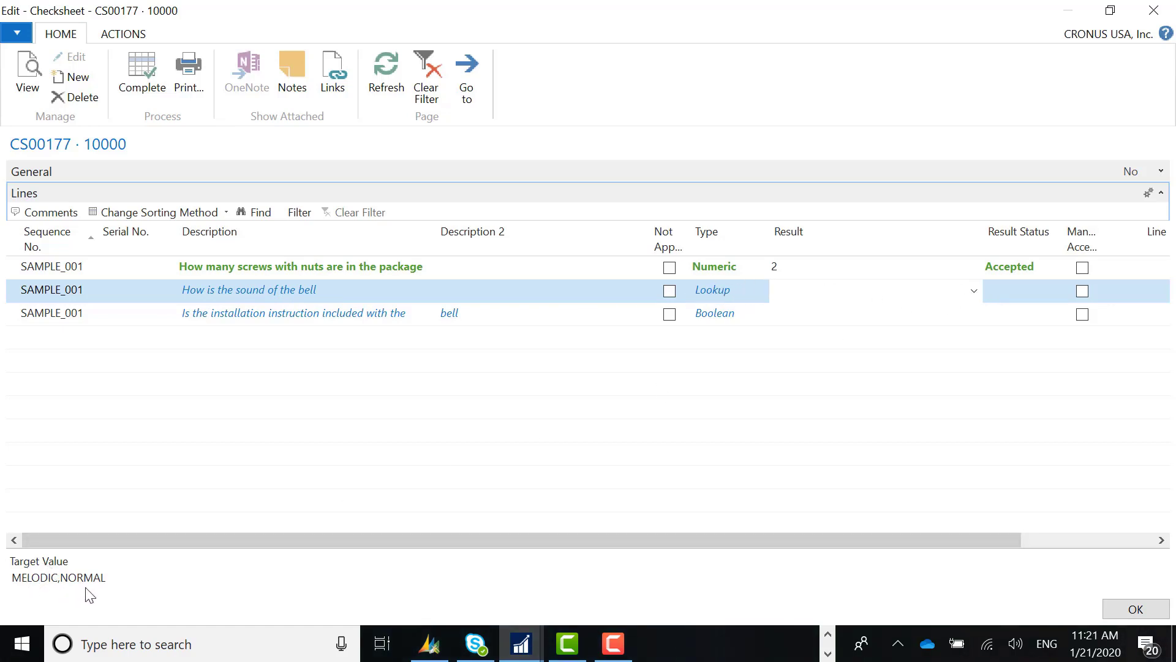
pyautogui.click(974, 292)
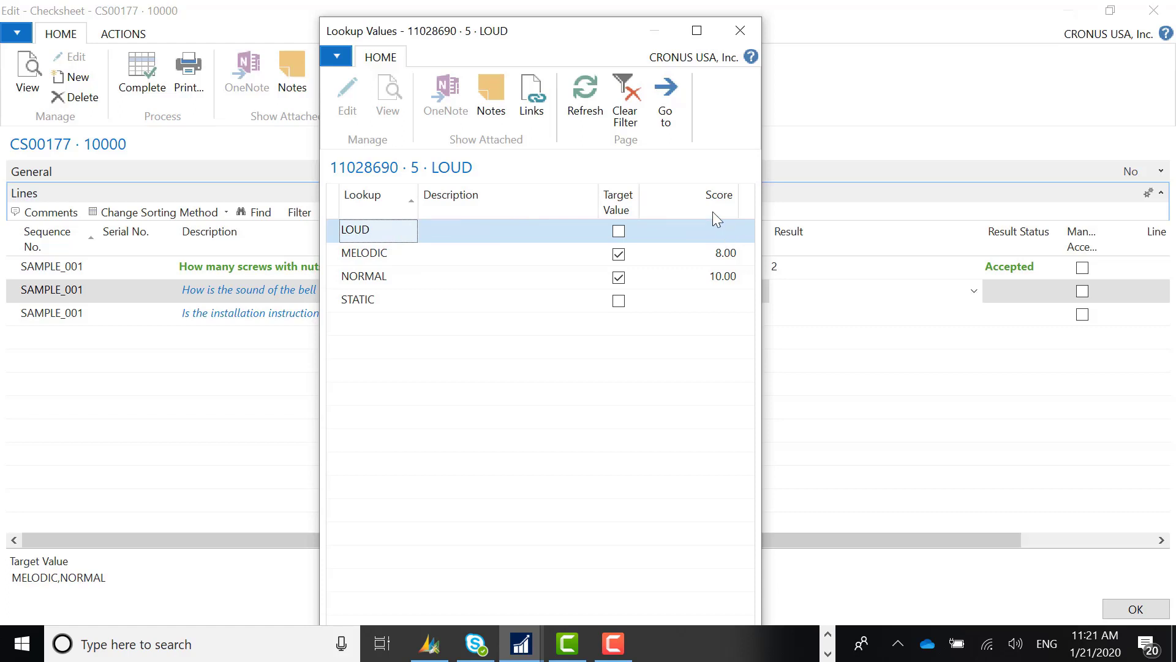
pyautogui.click(406, 259)
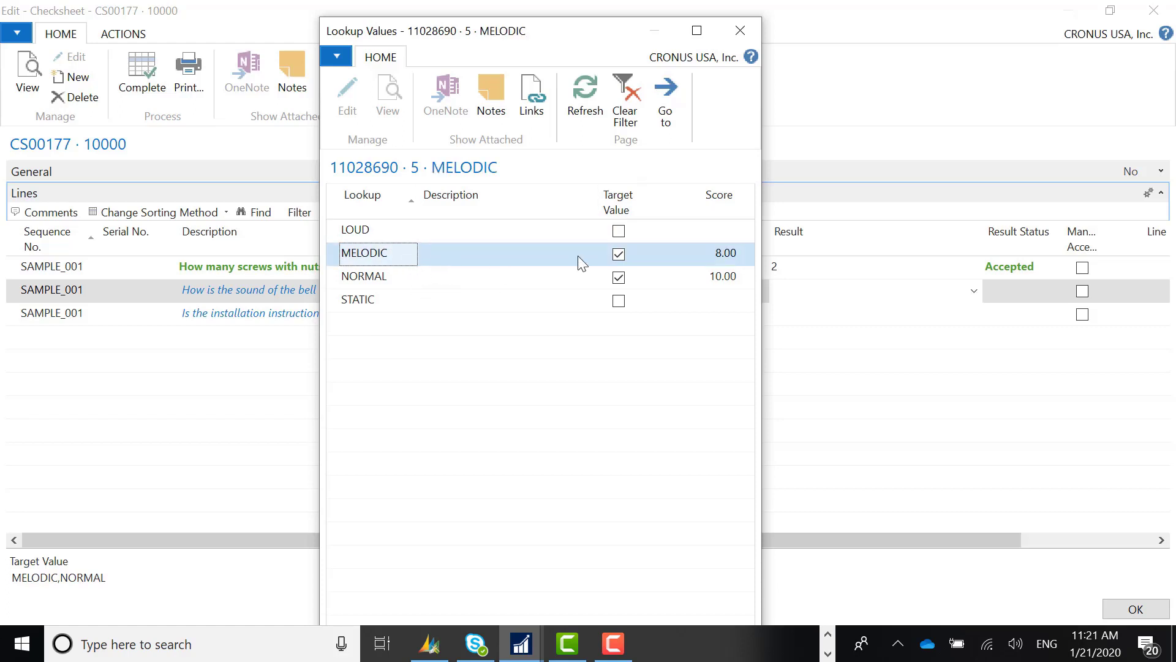
pyautogui.click(395, 279)
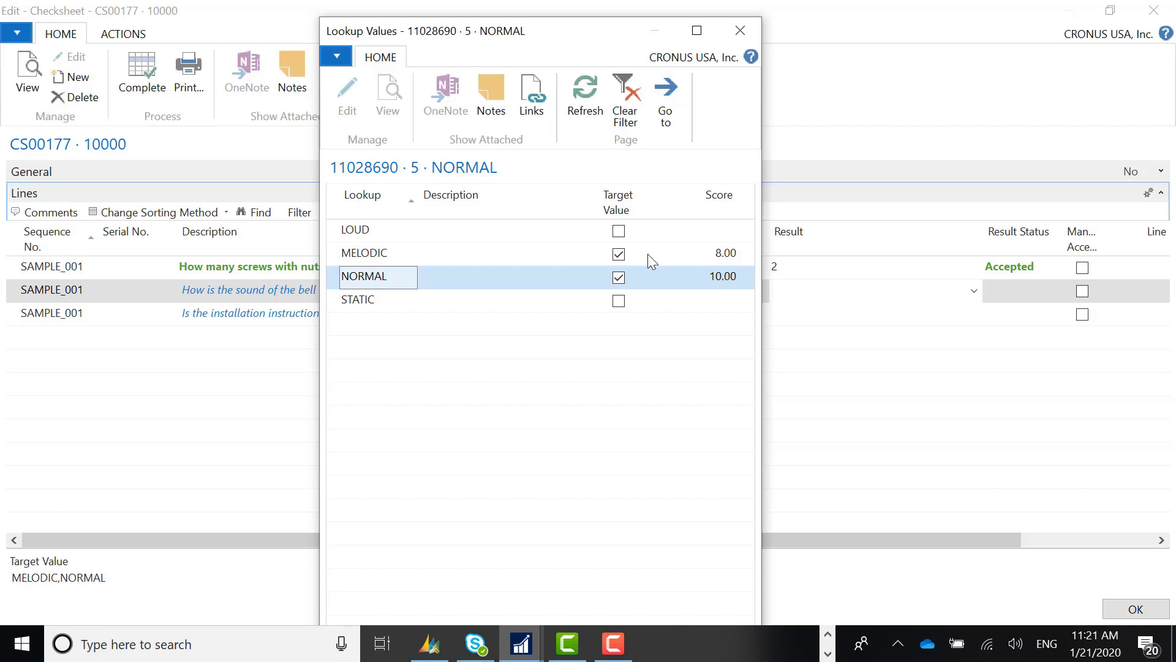
pyautogui.moveTo(542, 31); pyautogui.dragTo(571, 62)
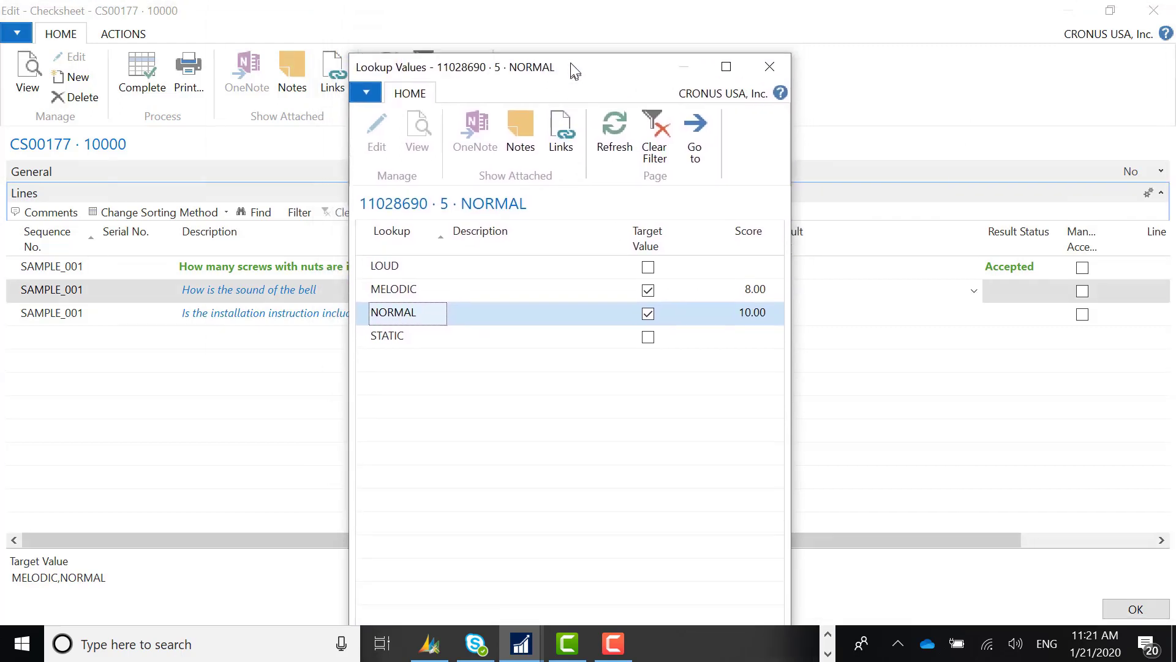
pyautogui.moveTo(789, 55); pyautogui.dragTo(624, 141)
pyautogui.moveTo(475, 160); pyautogui.dragTo(525, 17)
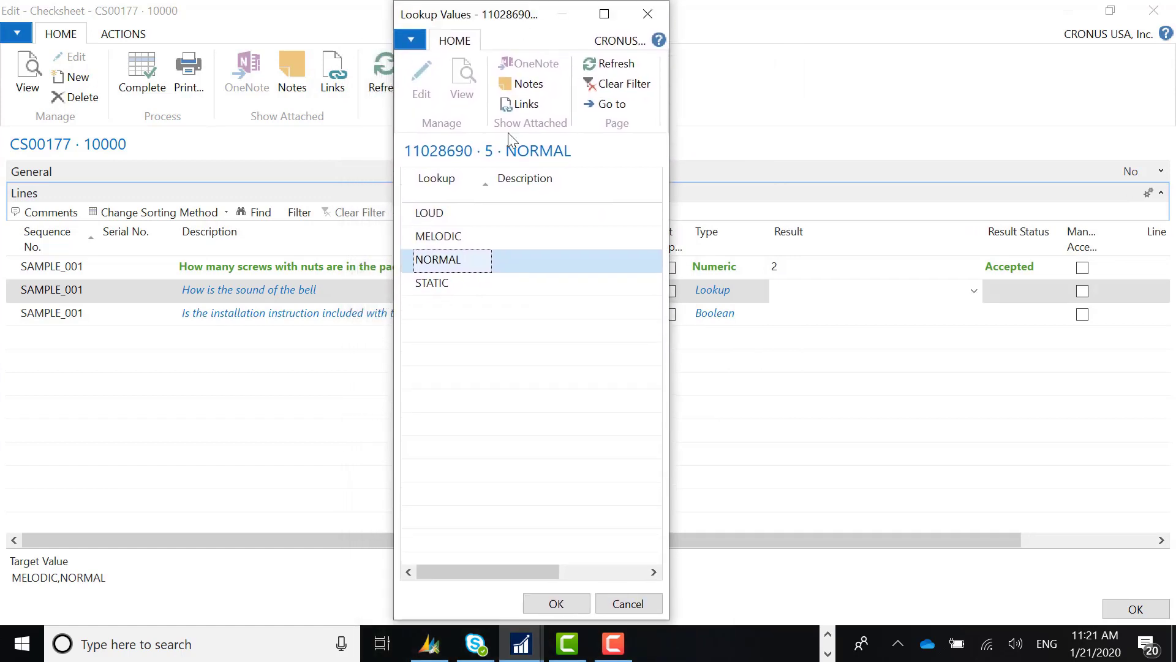
pyautogui.click(555, 603)
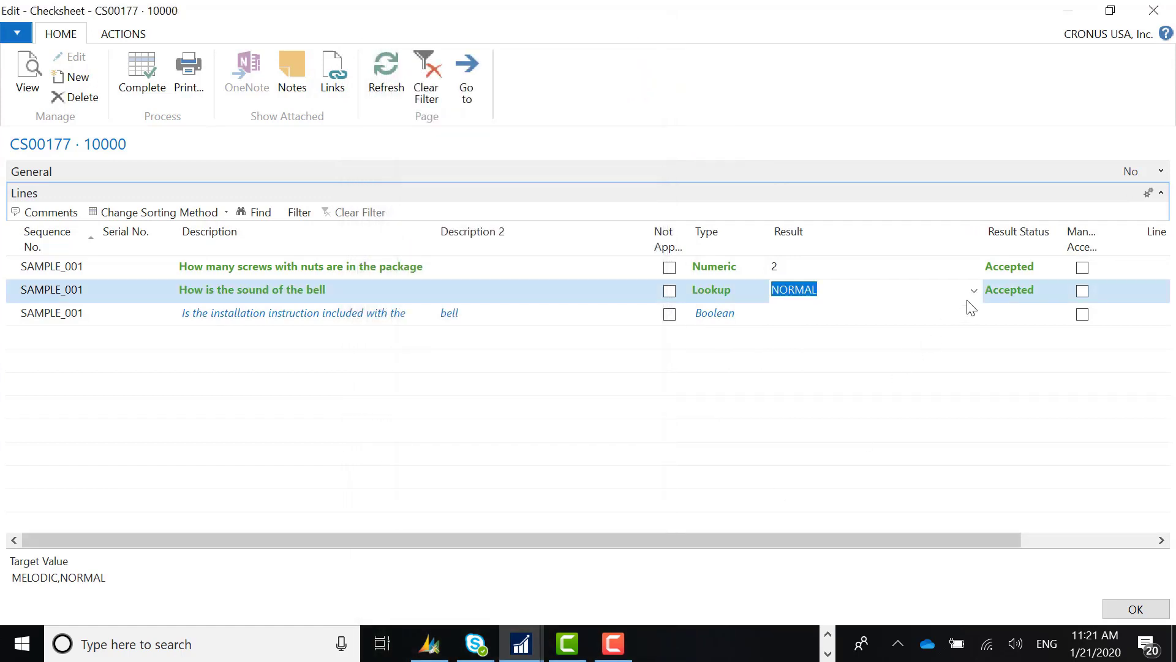
# Enter Yes as the result for the question whether the installation instruction is included with the bell.
pyautogui.click(840, 312)
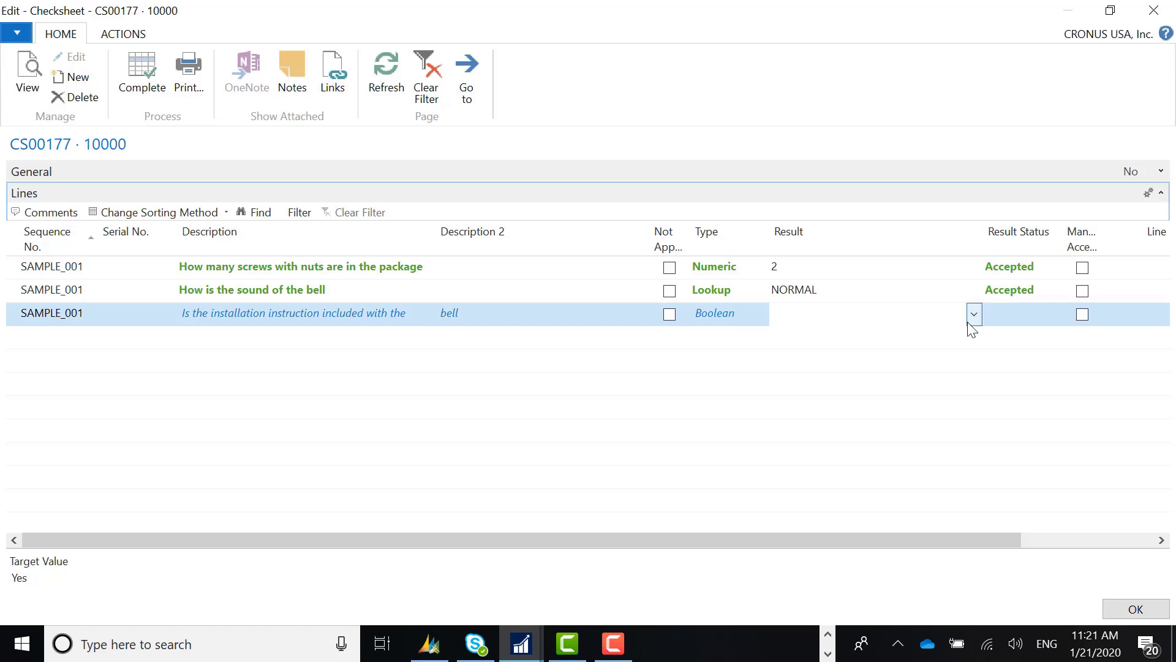
pyautogui.write('s')
pyautogui.press('Tab')
pyautogui.click(827, 296)
pyautogui.click(834, 305)
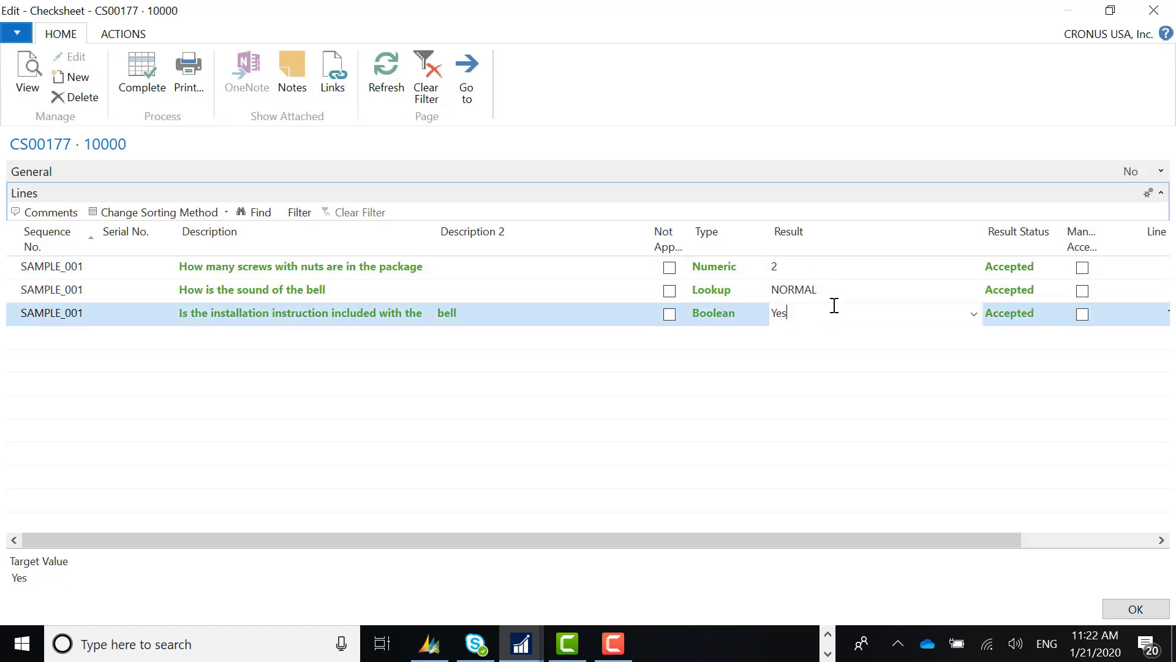
# Complete the checksheet, then check its weighted average score and inspector result status before closing it.
pyautogui.click(1166, 173)
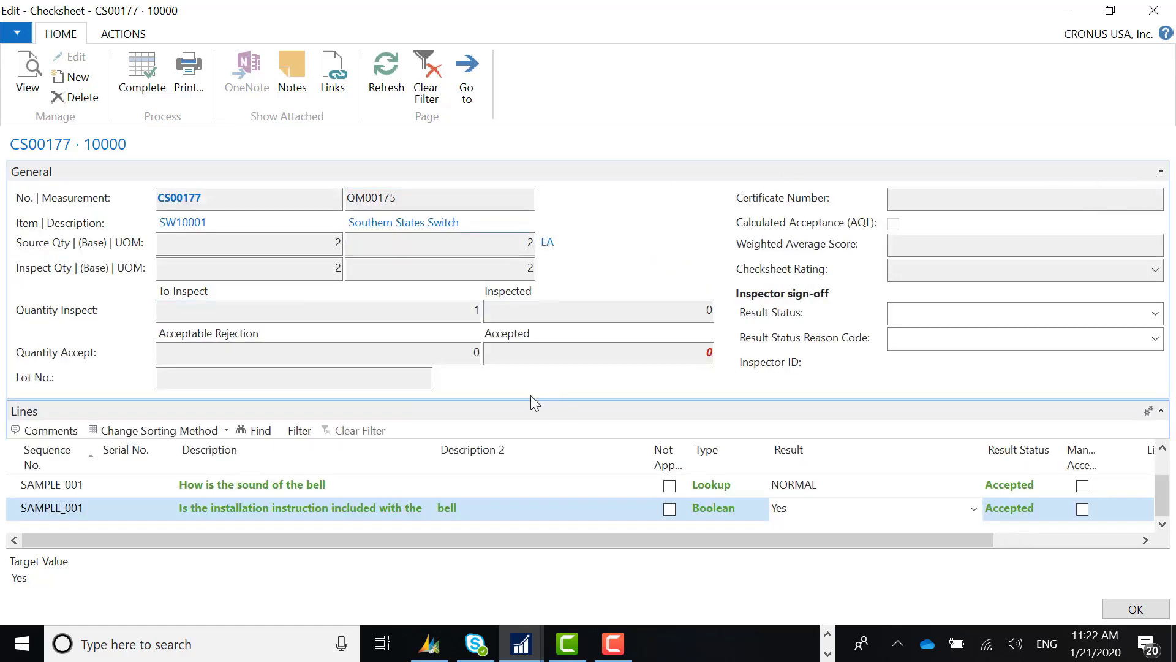
pyautogui.click(143, 90)
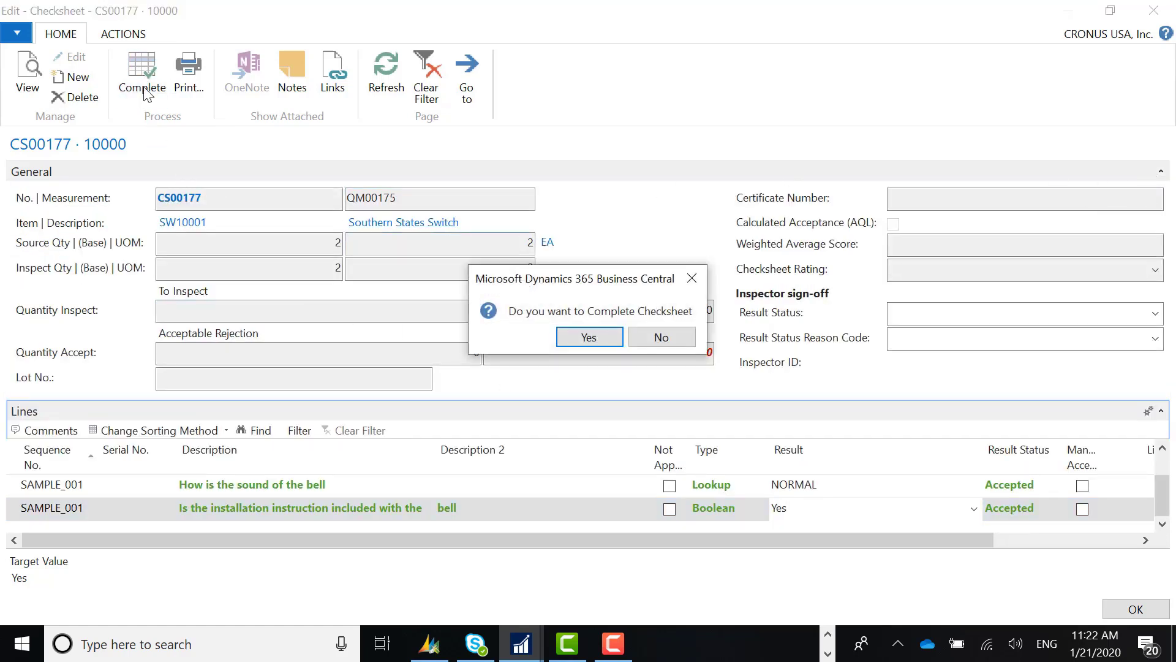
pyautogui.click(582, 337)
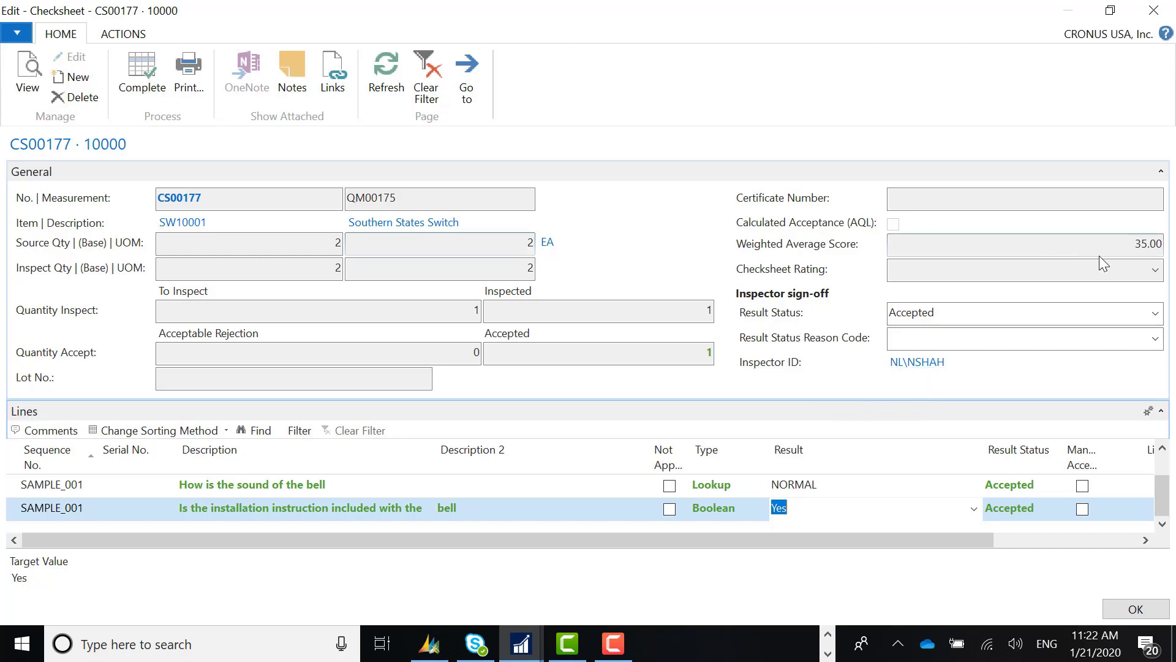
pyautogui.click(1115, 242)
pyautogui.click(955, 314)
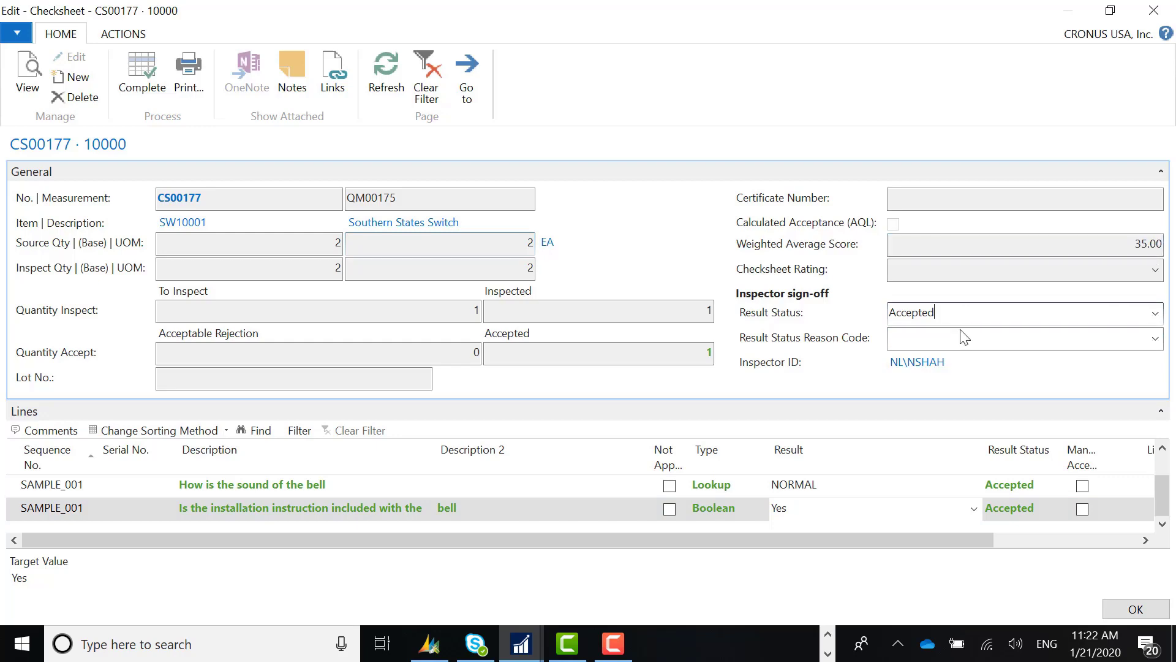
pyautogui.click(1168, 614)
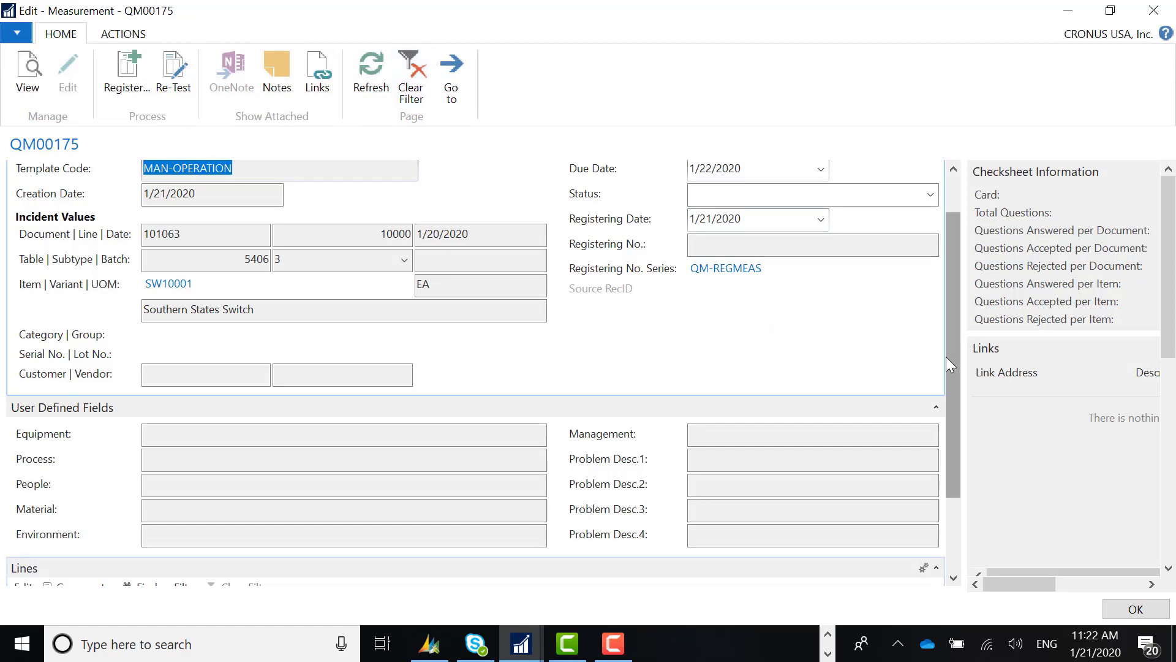
# Check the completed checksheet line's result status in the measurement and mark the line as approved.
pyautogui.scroll(-3, 953, 369)
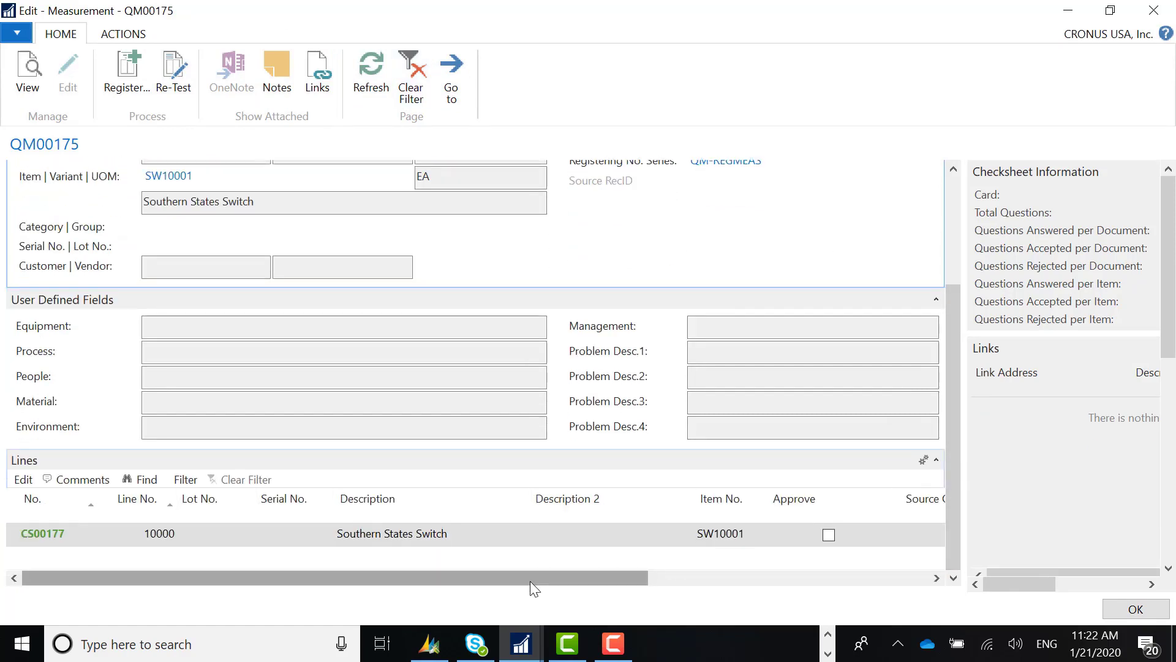
pyautogui.moveTo(530, 578); pyautogui.dragTo(804, 575)
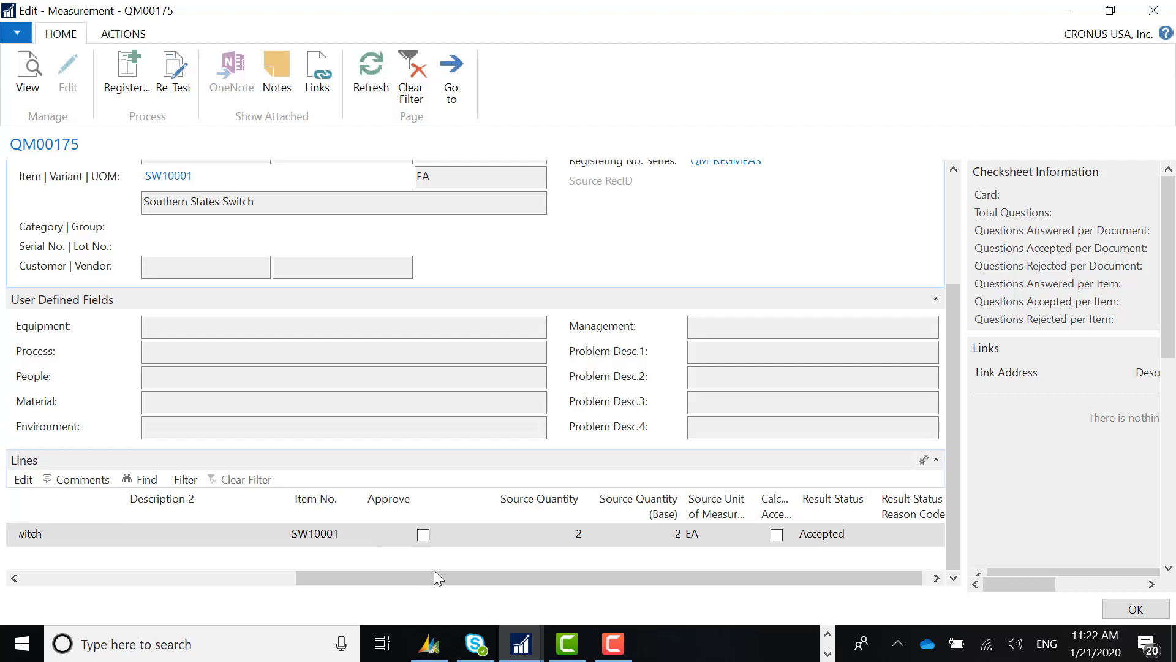
pyautogui.moveTo(435, 576); pyautogui.dragTo(83, 573)
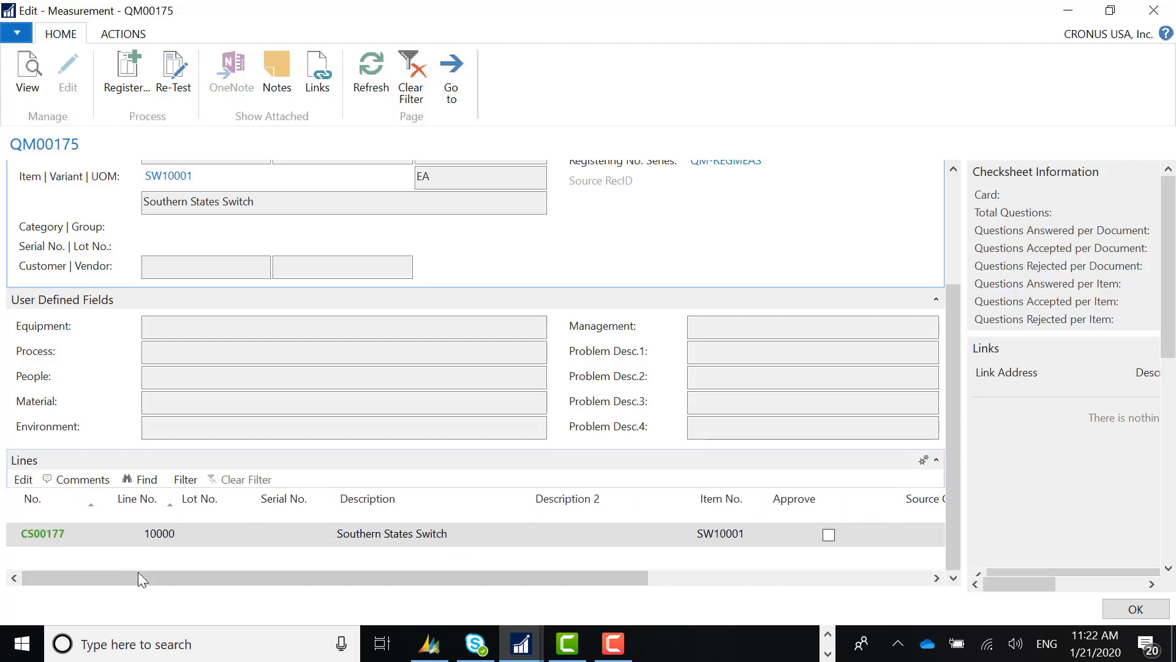
pyautogui.moveTo(142, 575); pyautogui.dragTo(417, 578)
pyautogui.click(550, 534)
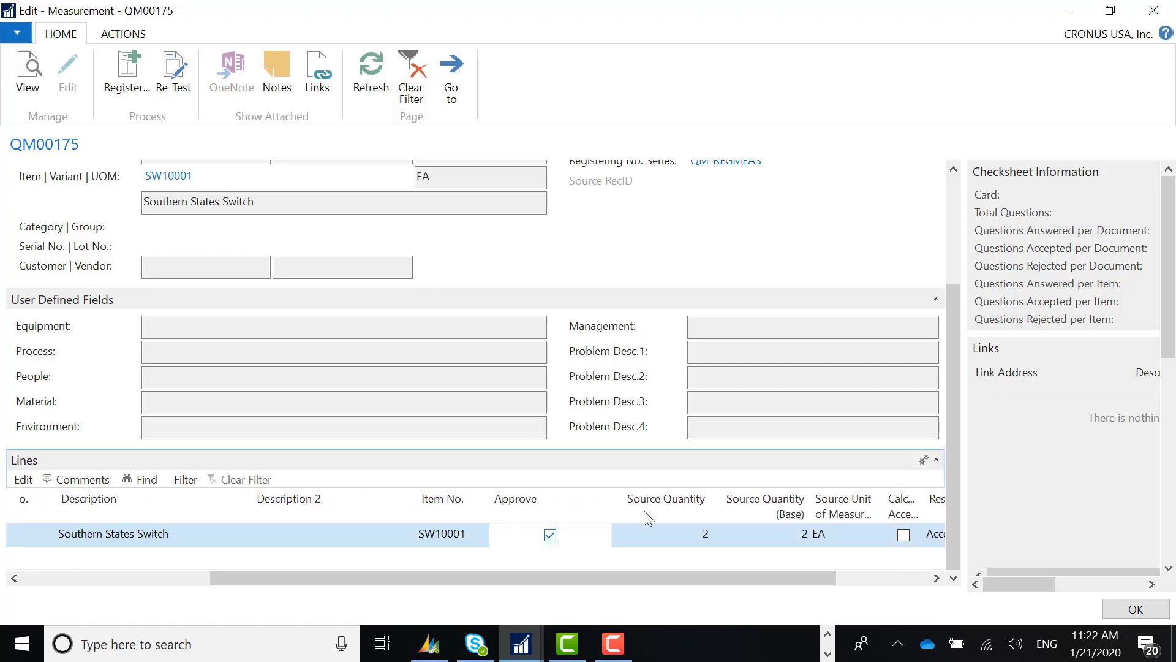
# Register the approved SW10001 measurement.
pyautogui.scroll(5, 957, 520)
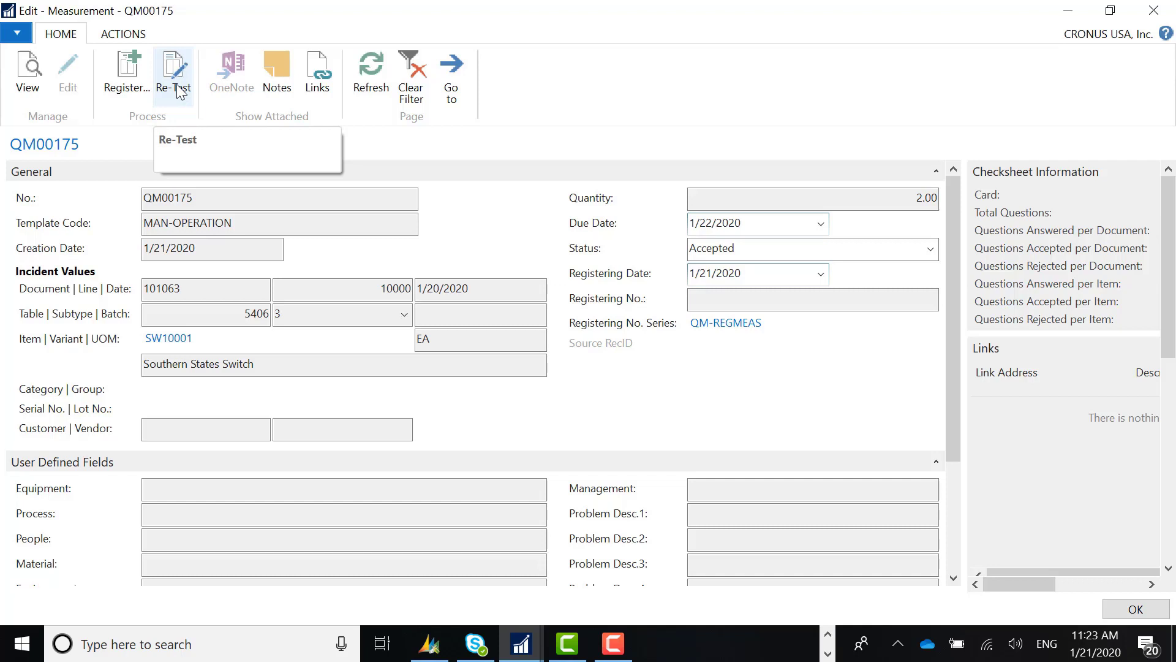
pyautogui.click(125, 77)
pyautogui.click(605, 341)
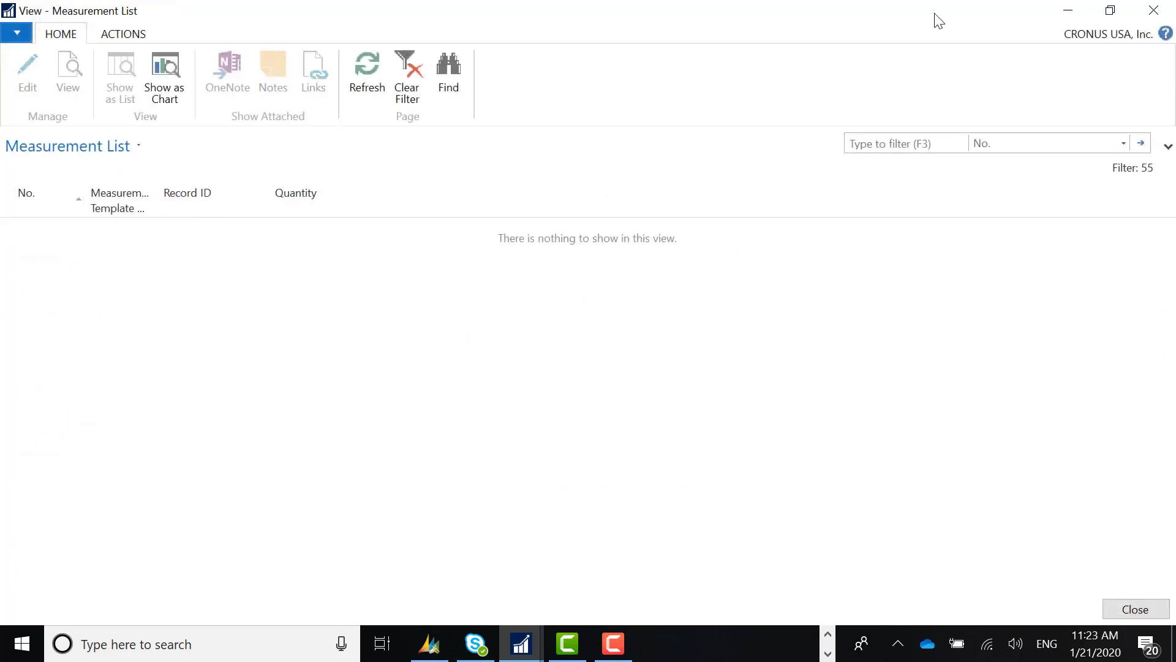
# Refresh the incident entries to check the SW10001 inspection's measurement counts, then find the newest entry in the registered measurements.
pyautogui.click(1153, 10)
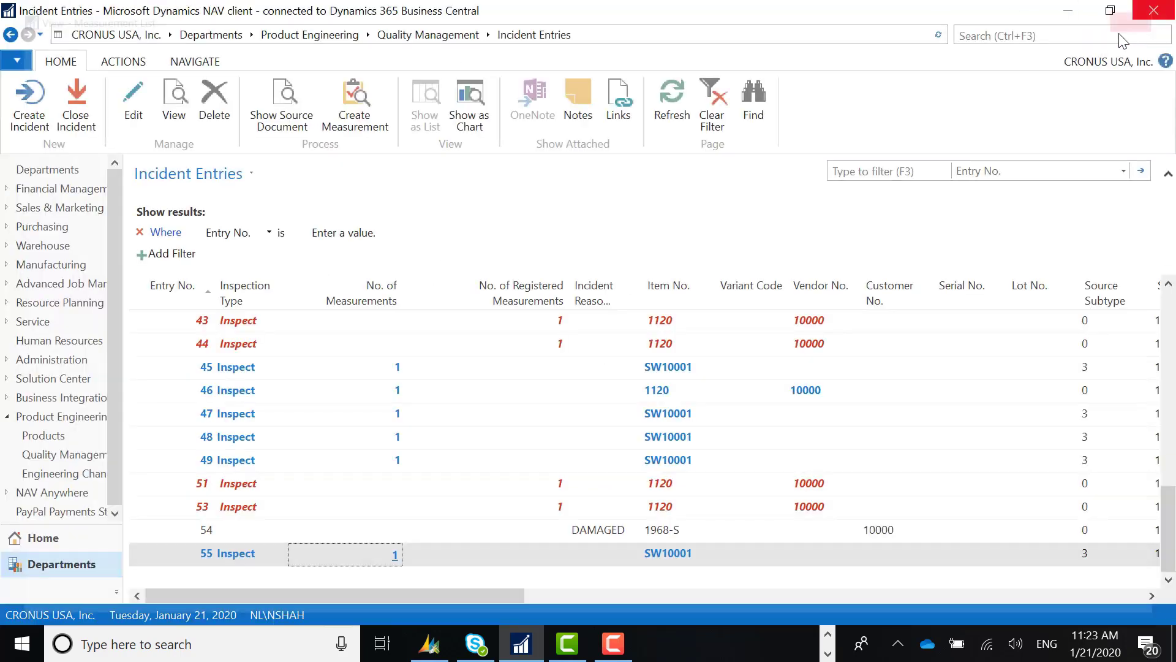
pyautogui.click(688, 123)
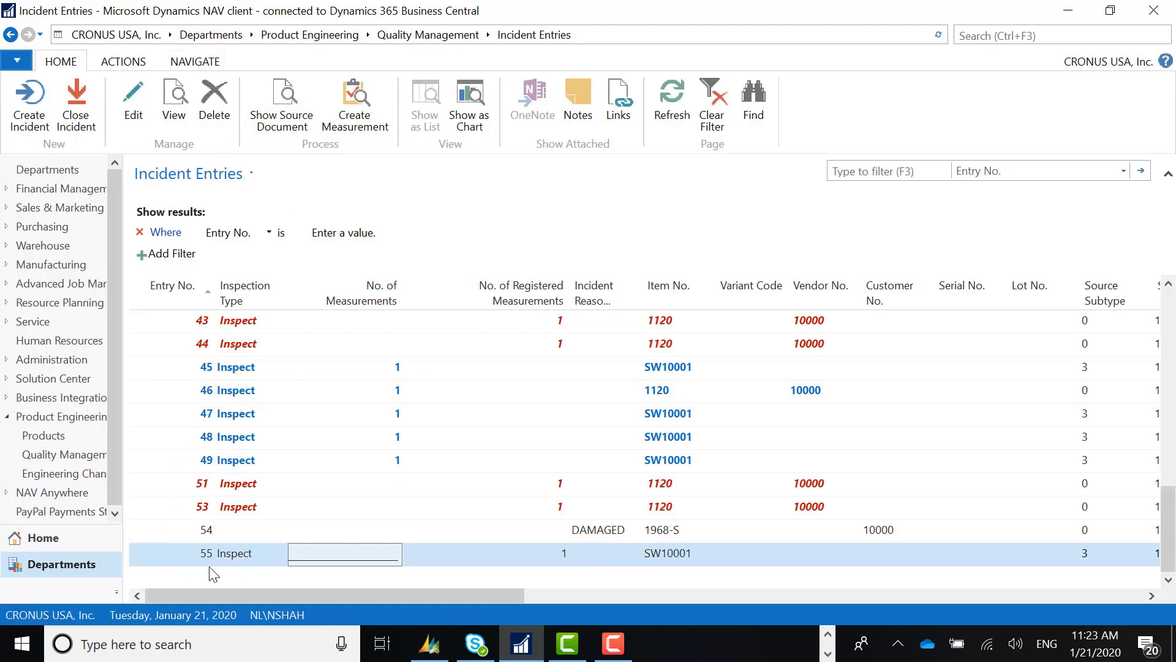
pyautogui.click(421, 36)
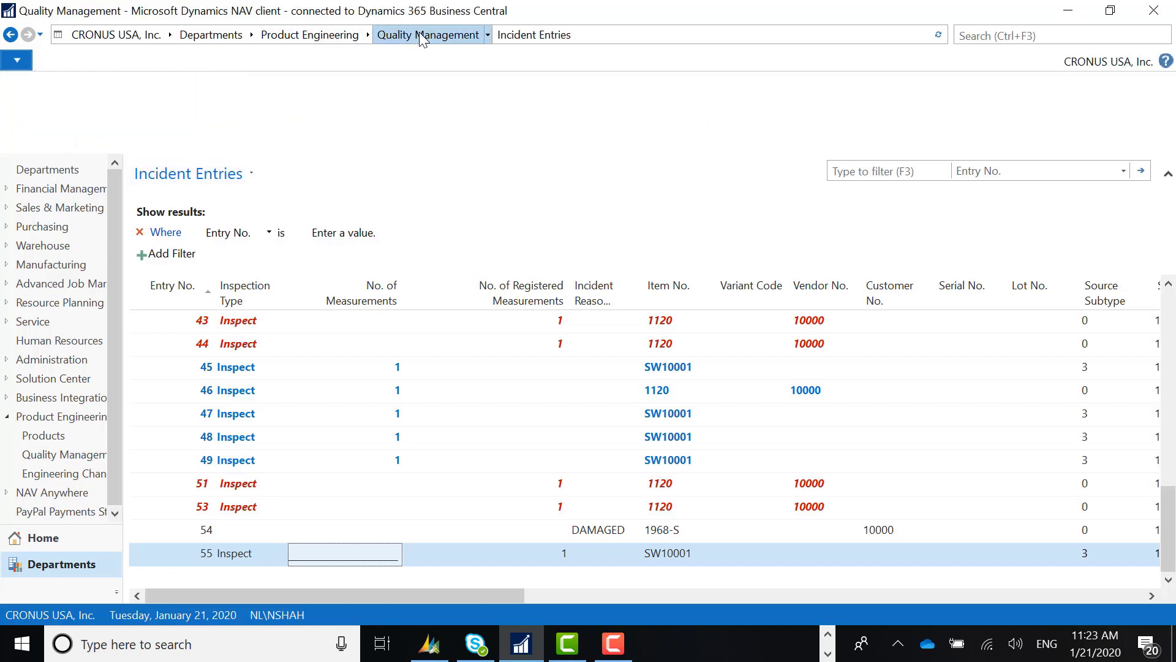
pyautogui.click(212, 326)
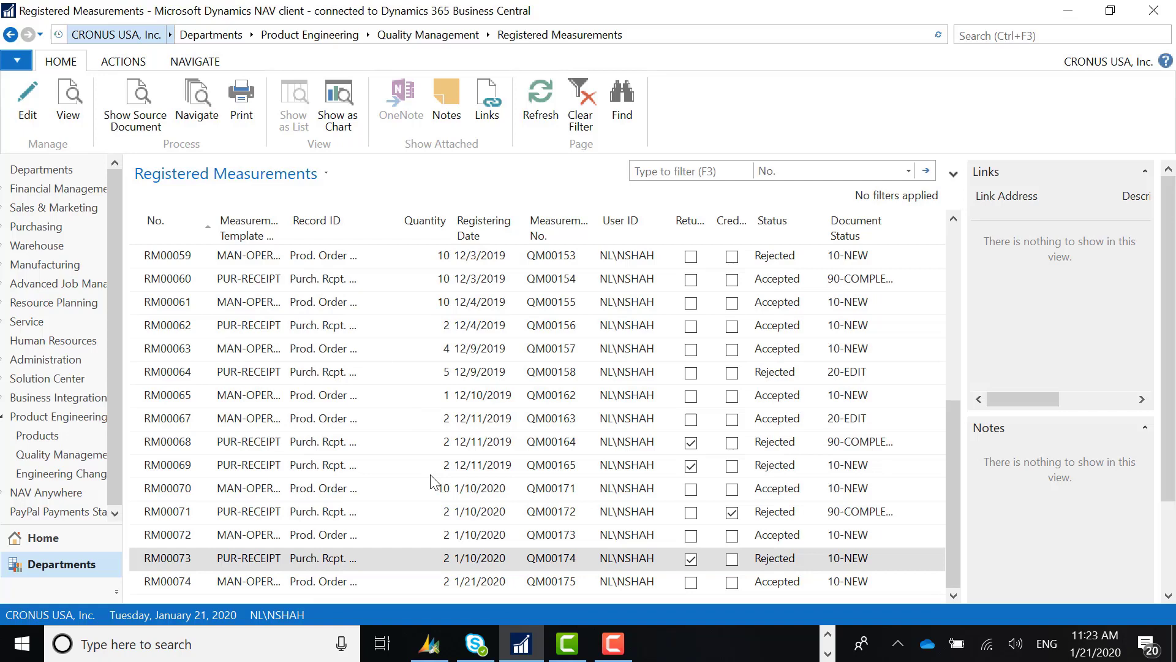
pyautogui.click(169, 587)
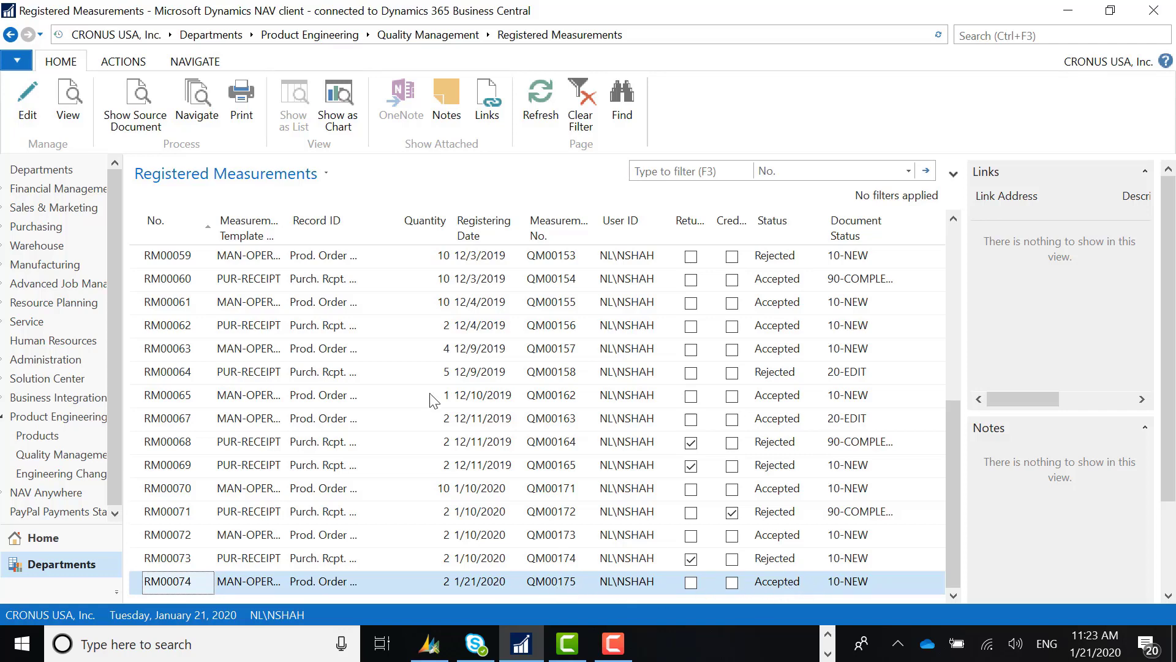
# Review the newest registered measurement's general details and its registered checksheet line for the Southern States Switch, then close it.
pyautogui.click(68, 105)
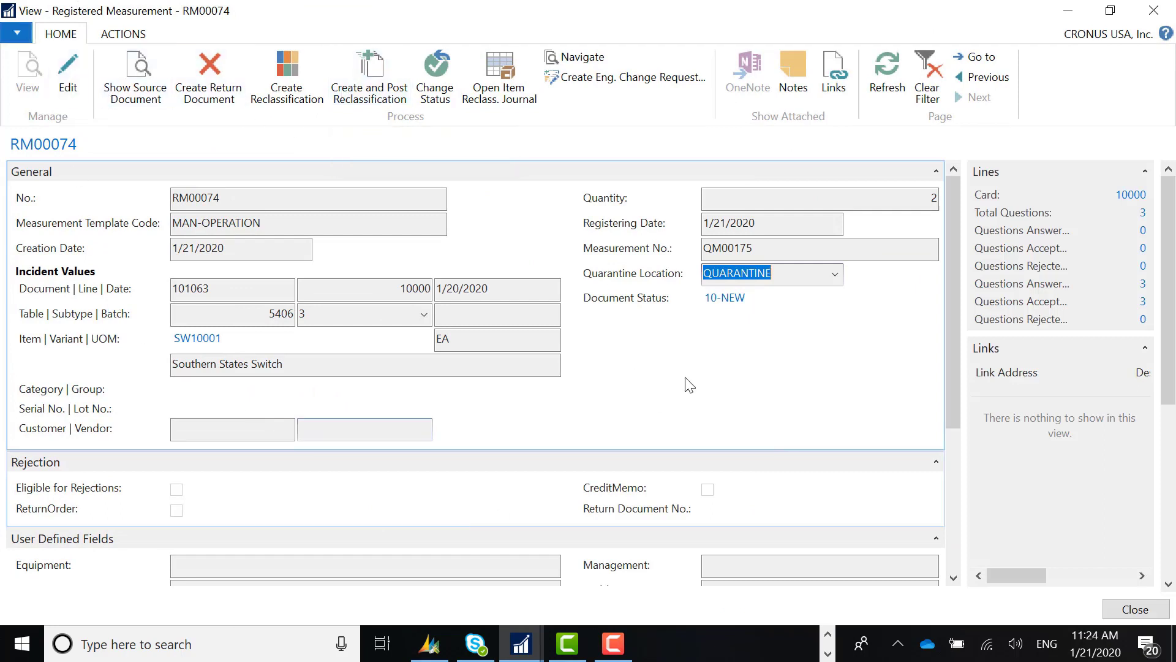
pyautogui.scroll(-5, 687, 404)
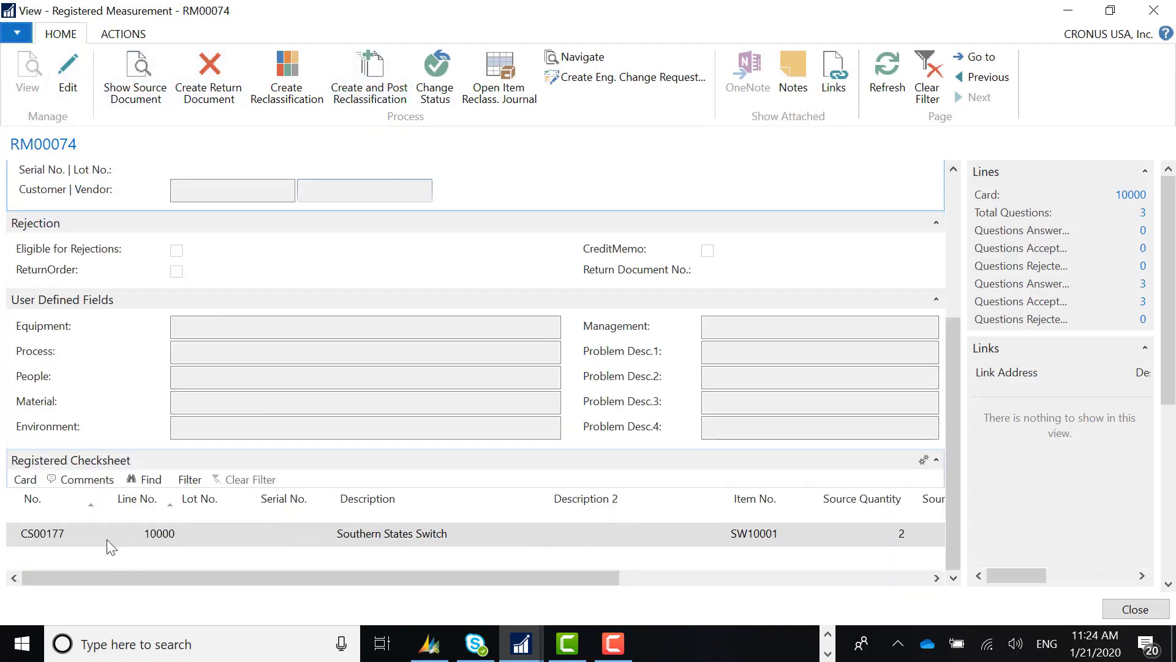
pyautogui.click(64, 535)
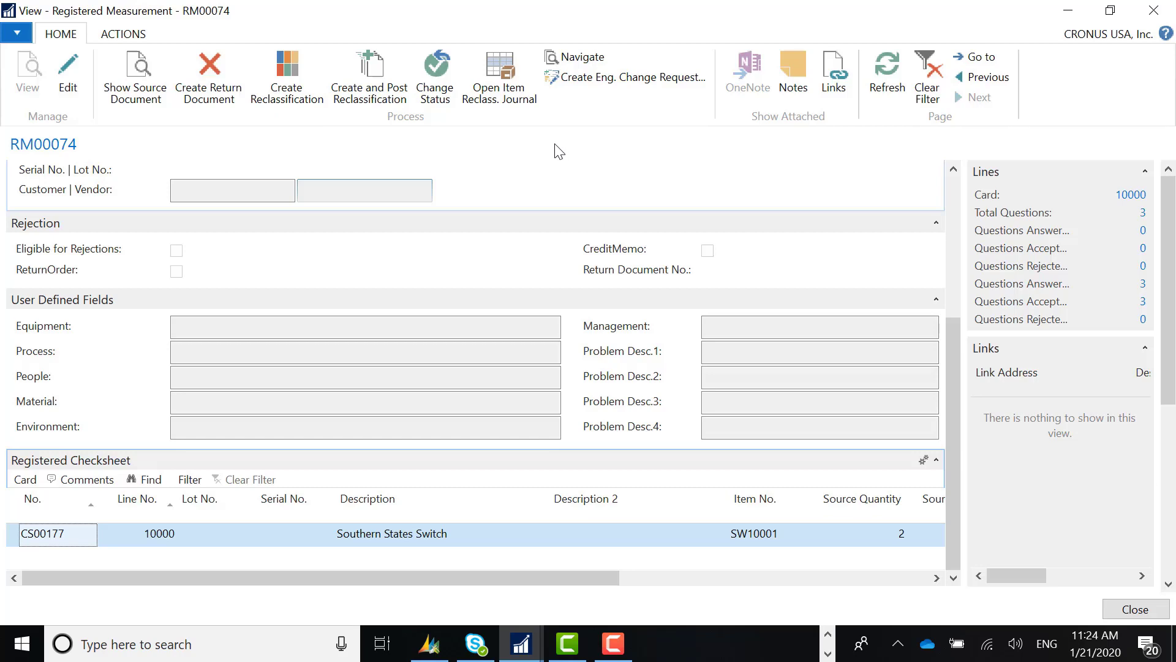
pyautogui.click(1153, 11)
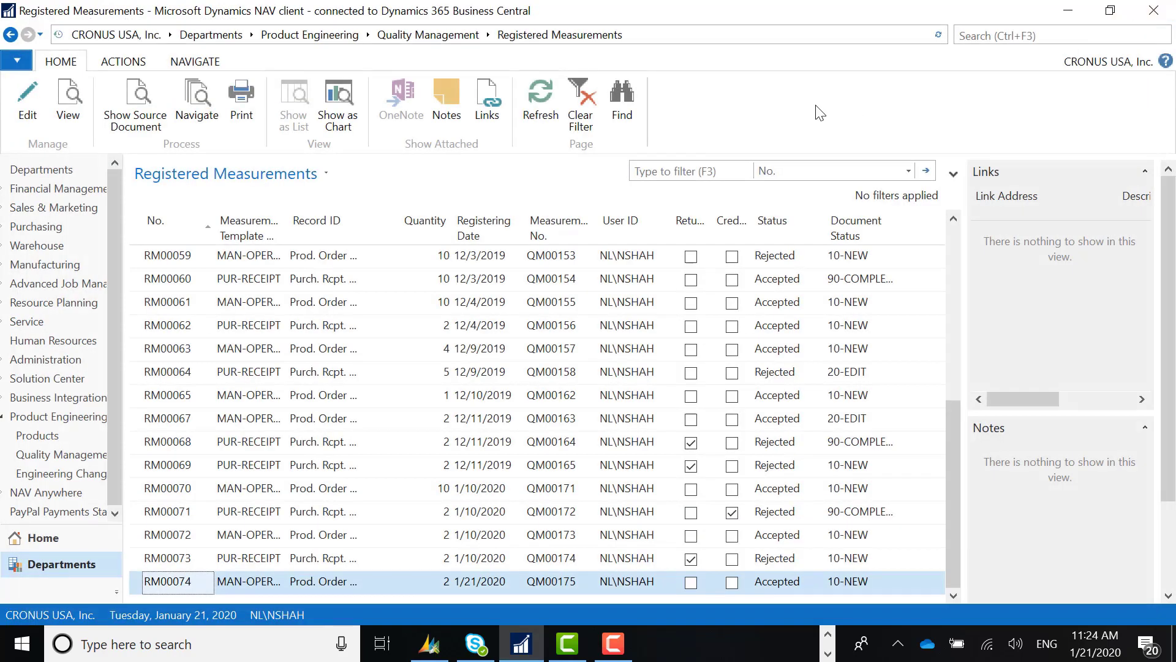
# Check the quality management item template setup, including the measurement template assigned to item 1120 for vendor 10000.
pyautogui.click(404, 42)
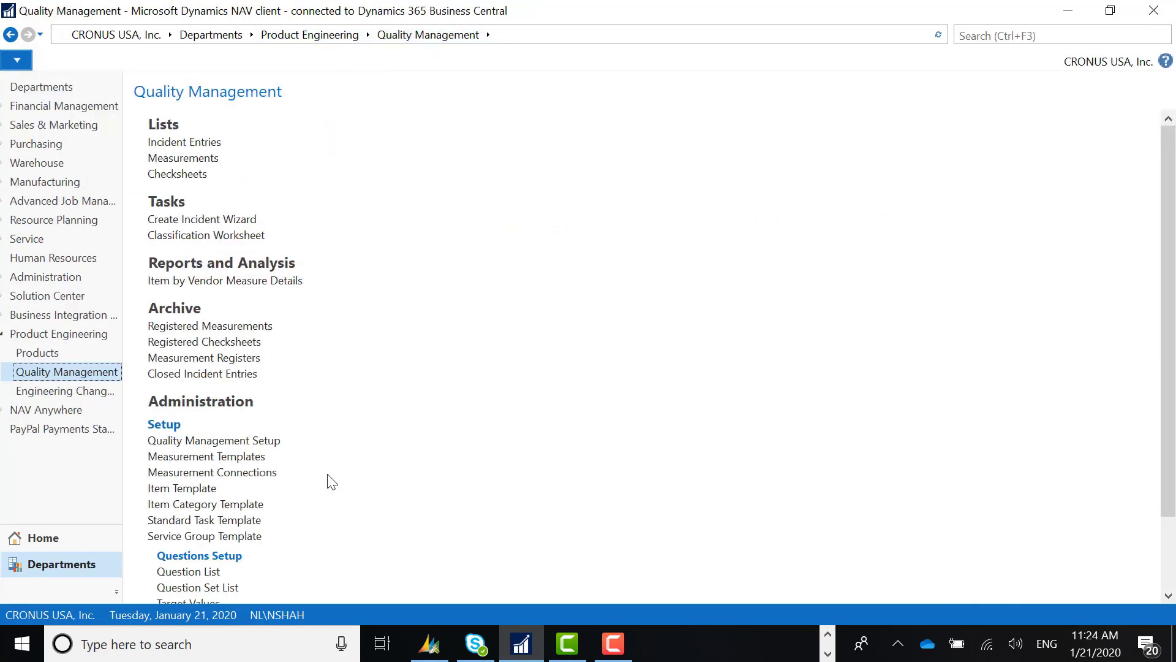
pyautogui.click(192, 490)
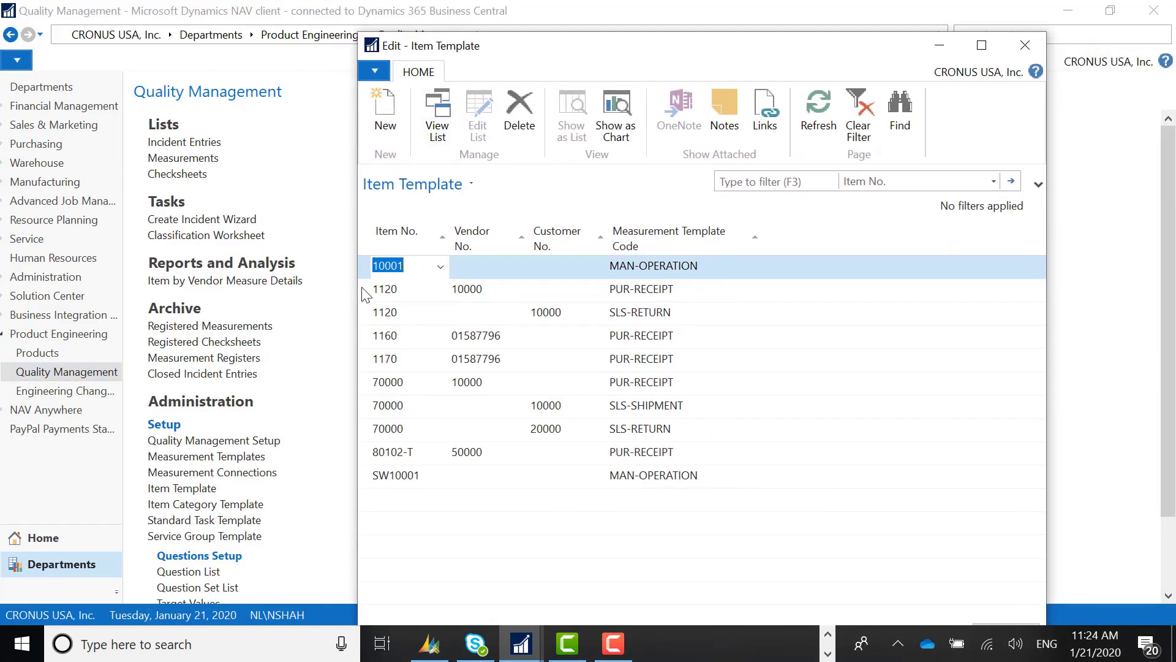
pyautogui.click(386, 301)
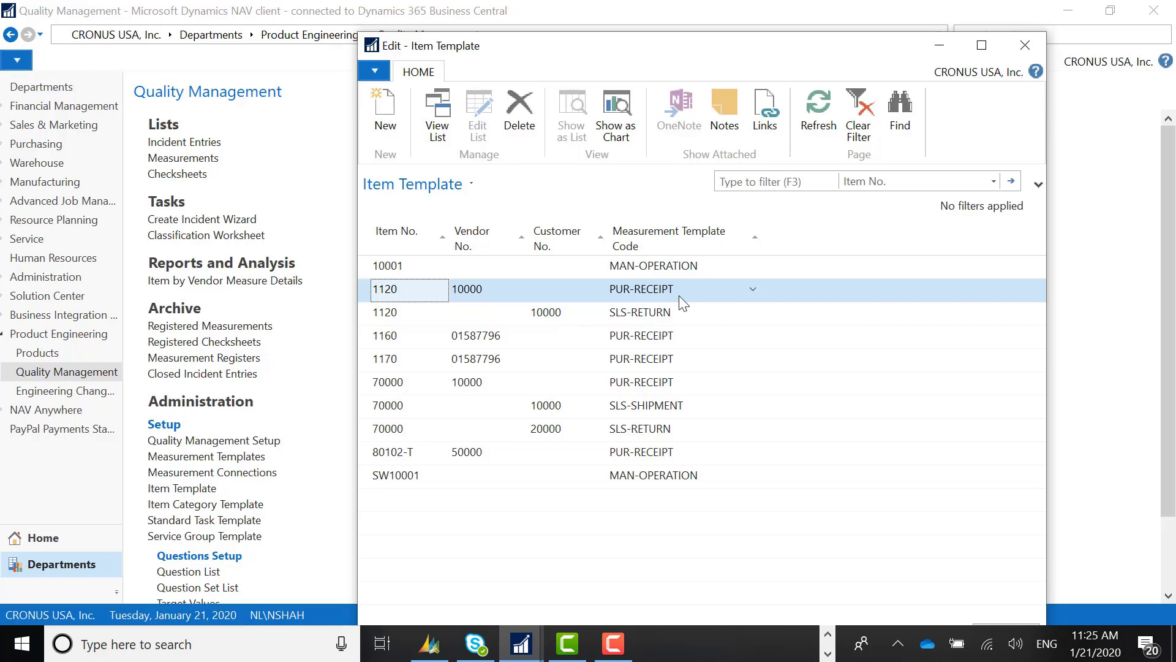
pyautogui.click(1028, 41)
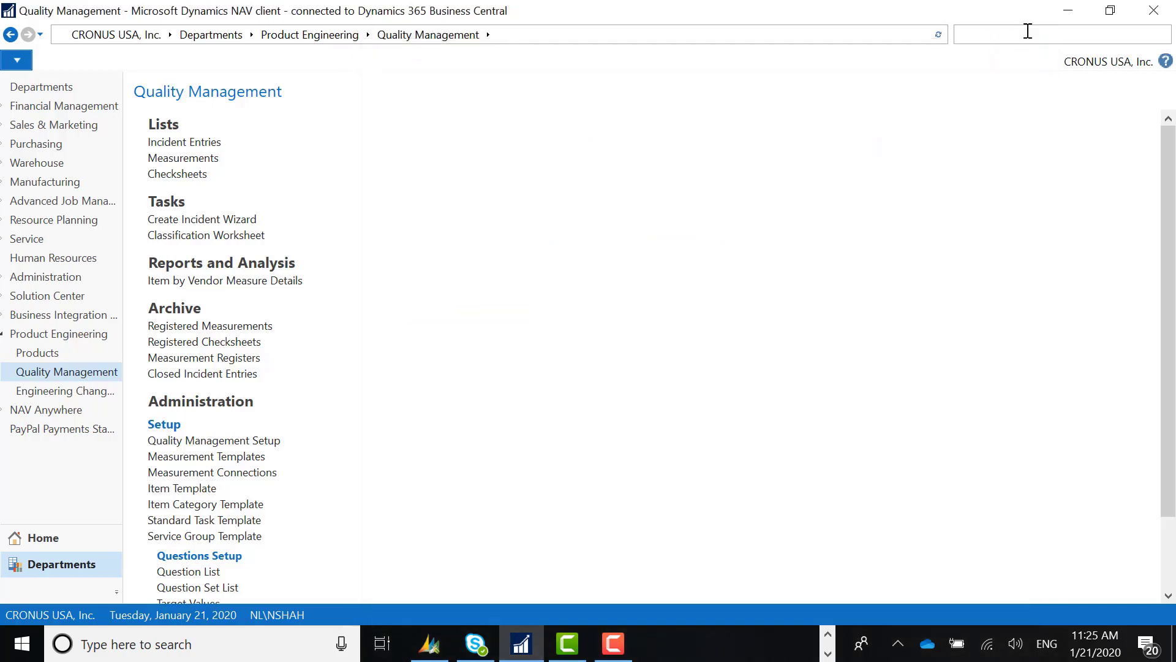
# Create a new purchase order for vendor 10000, London Postmaster.
pyautogui.click(1028, 31)
pyautogui.write('purchase order')
pyautogui.click(907, 54)
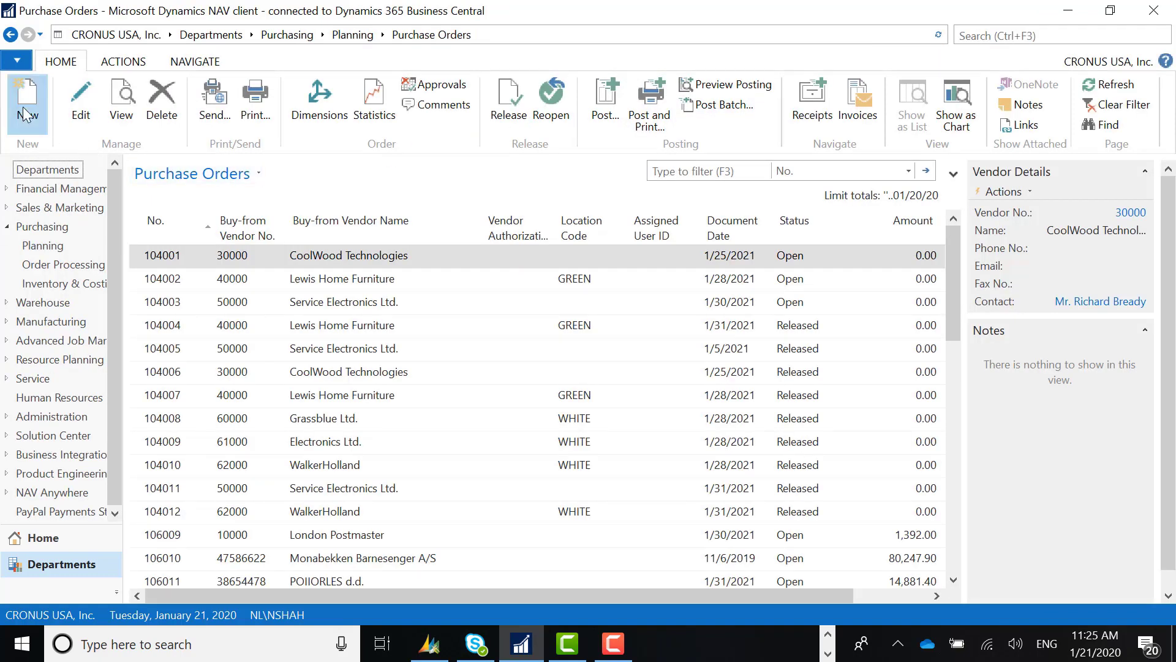
pyautogui.click(26, 110)
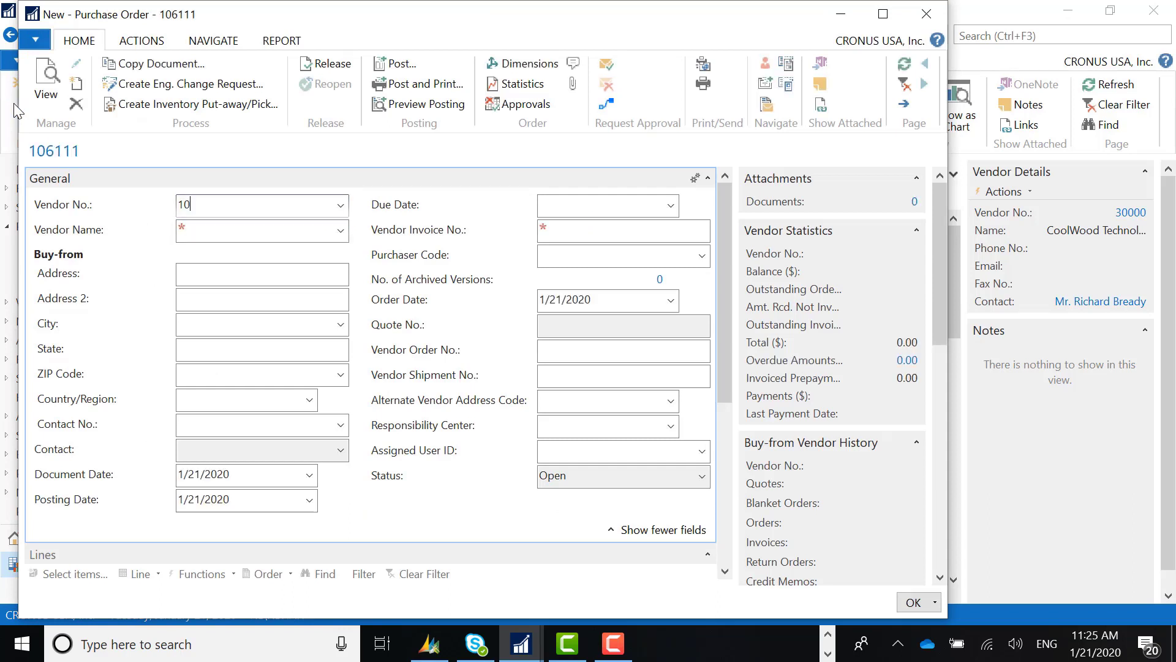
pyautogui.write('000')
pyautogui.press('Tab')
pyautogui.scroll(-3, 290, 344)
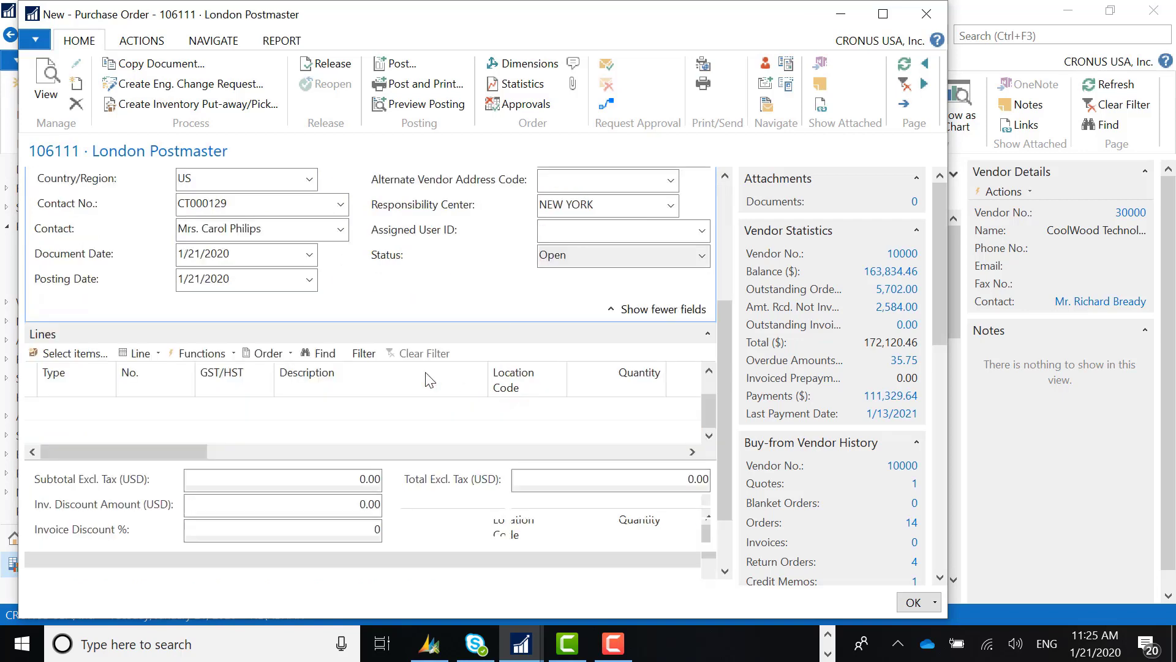
# Add an item line to the purchase order for 1120 Spokes at location BLUE with quantity 2.
pyautogui.click(78, 400)
pyautogui.write('it')
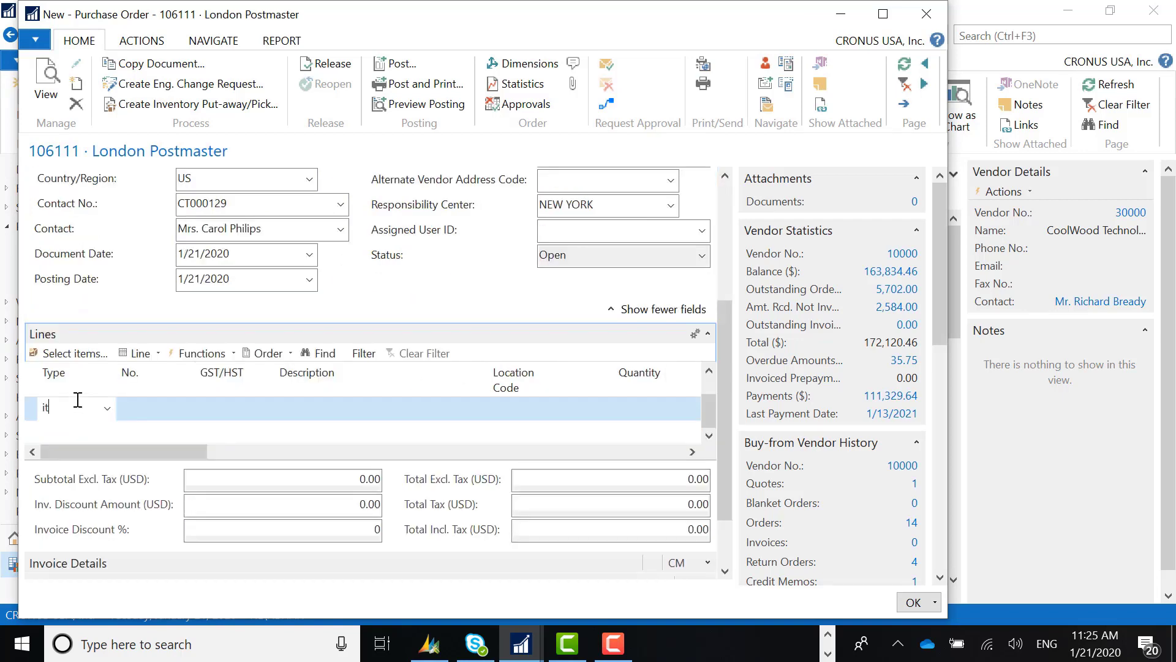
pyautogui.write('em')
pyautogui.press('Tab')
pyautogui.write('1120')
pyautogui.press('Tab')
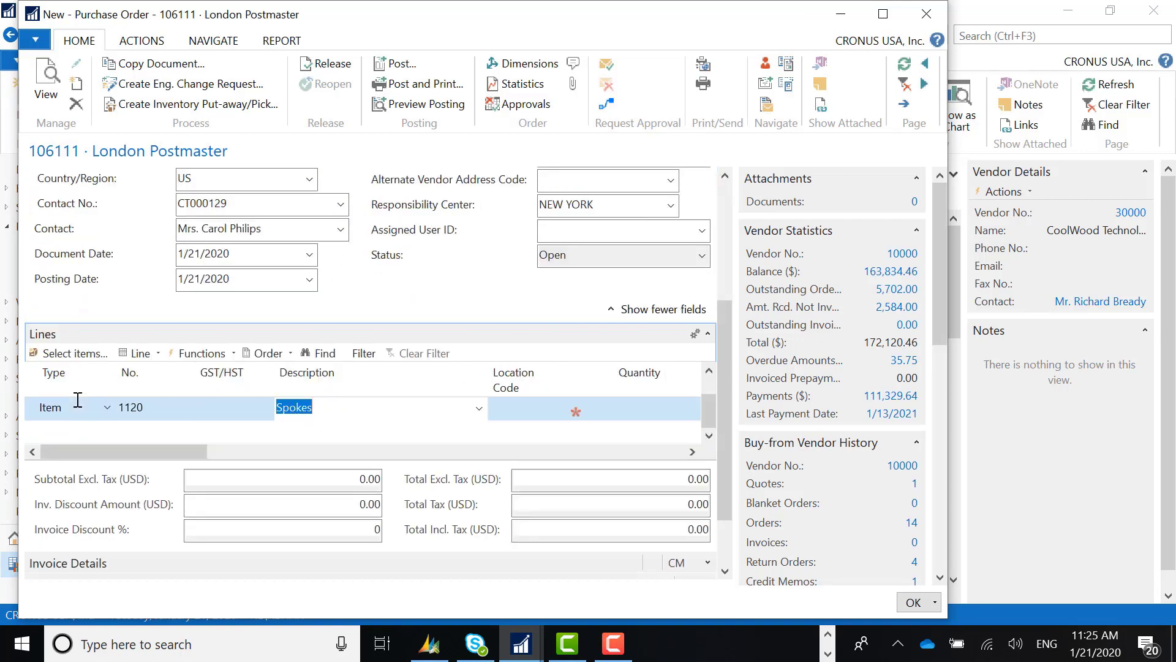
pyautogui.press('Tab')
pyautogui.write('blue')
pyautogui.press('Tab')
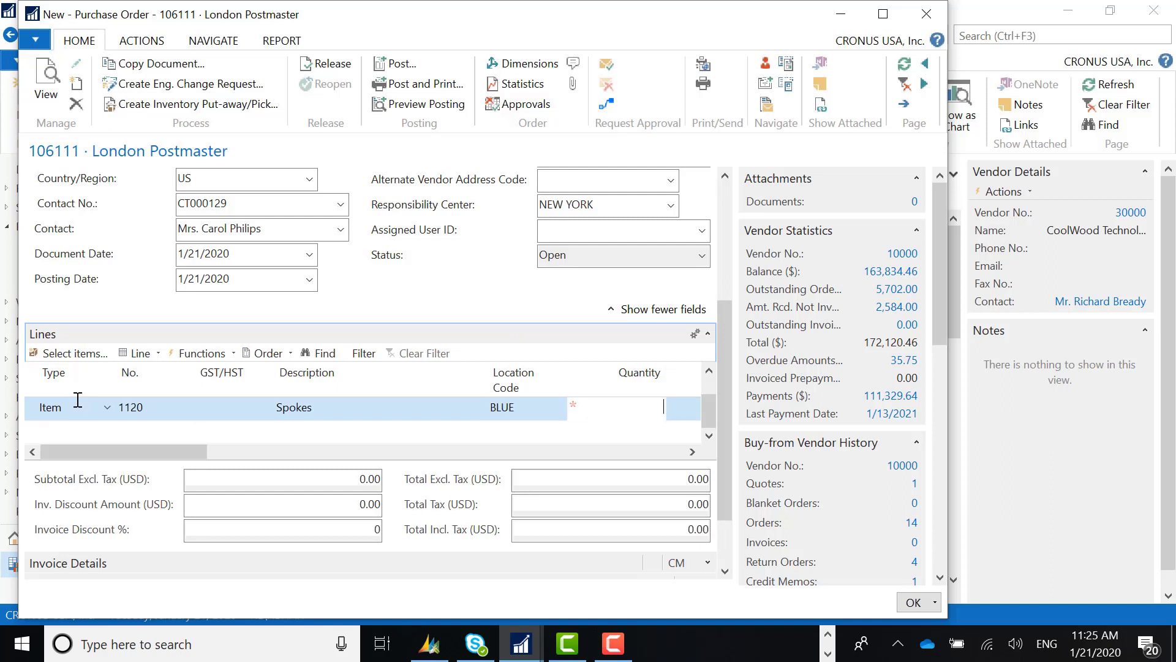
pyautogui.write('2')
pyautogui.press('Tab')
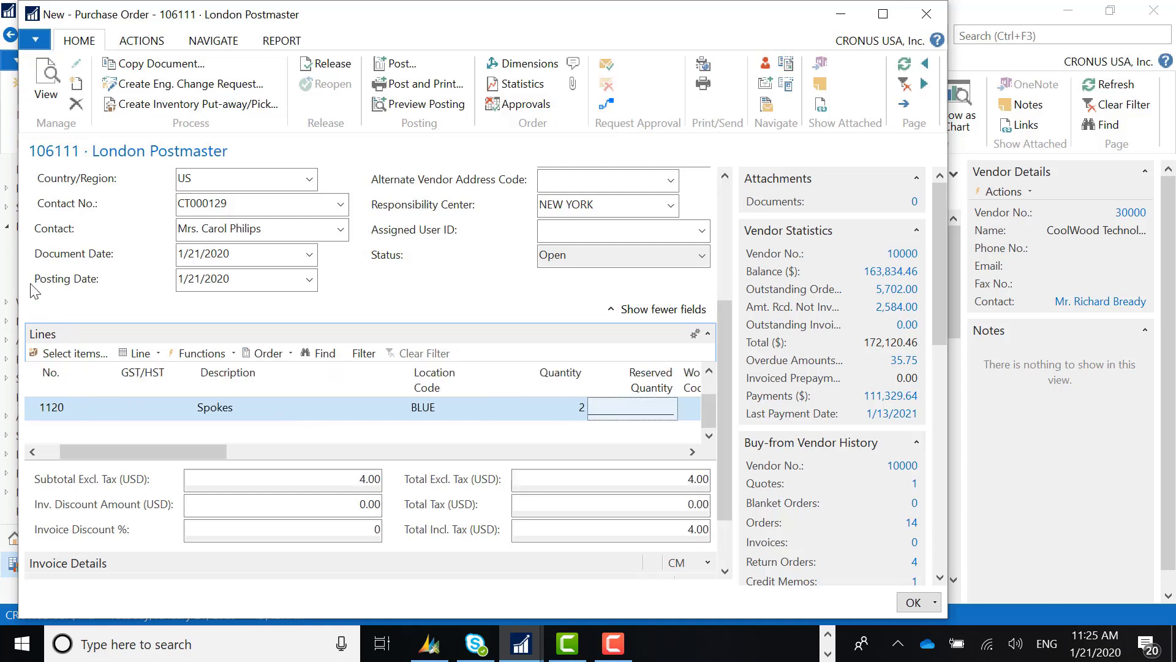
# Release the purchase order and post it with the Receive option, then close the order.
pyautogui.click(348, 62)
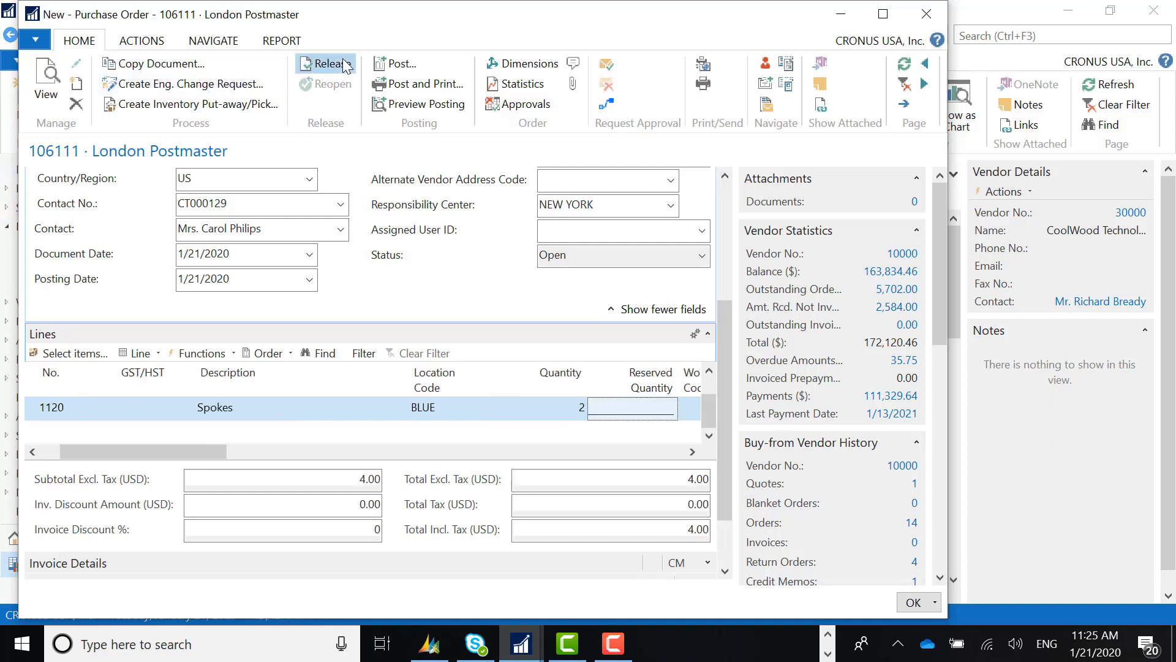
pyautogui.click(393, 69)
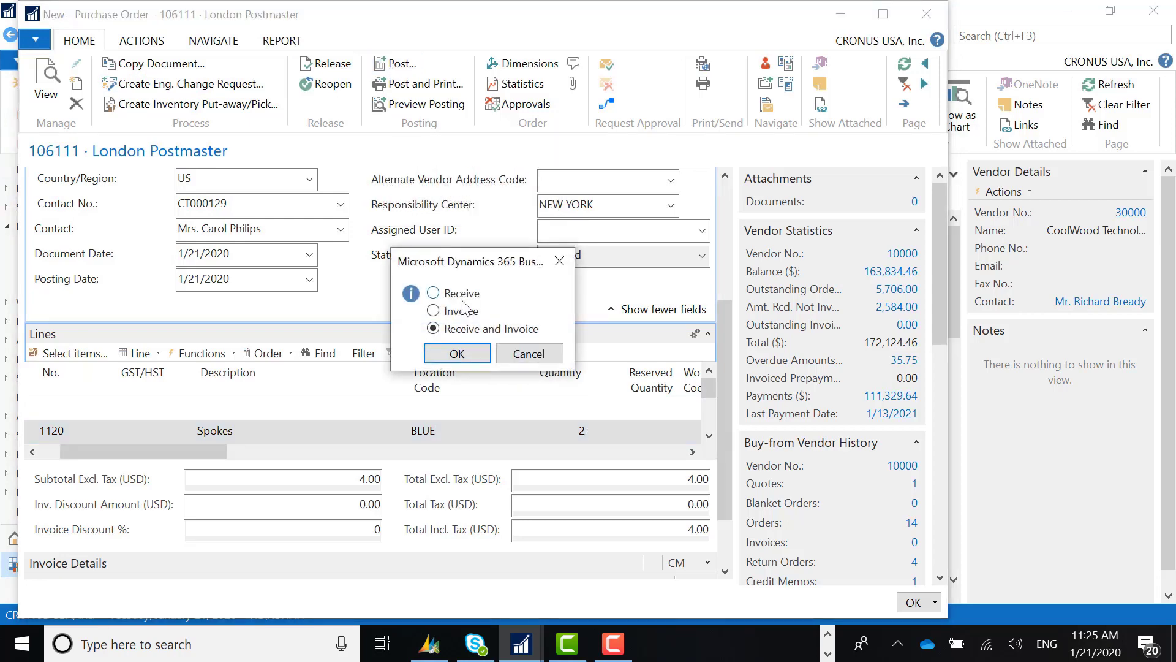
pyautogui.click(453, 353)
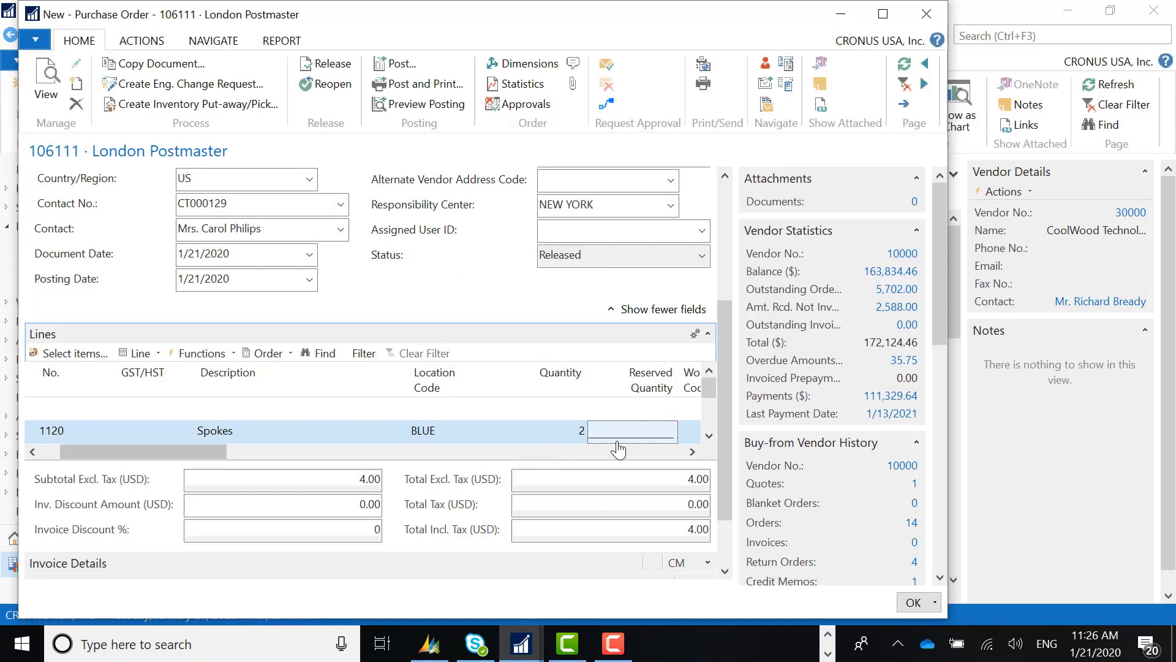
pyautogui.click(927, 13)
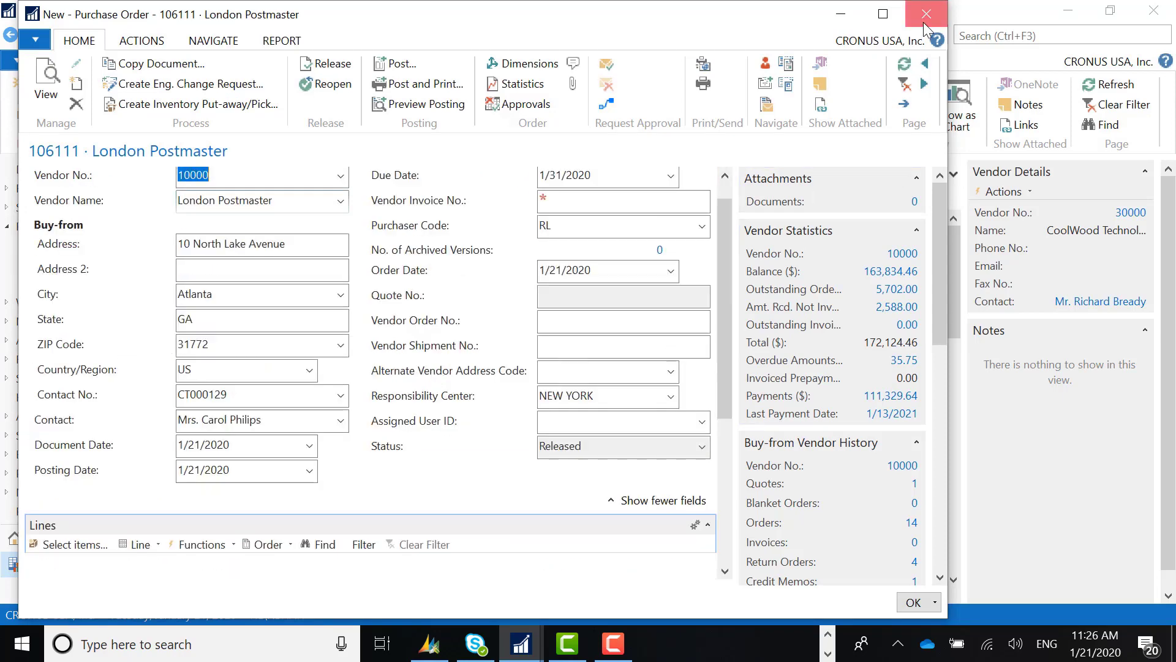
# Examine the newest quality management incident entry for item 1120, including its vendor, source document, quantity and creation details.
pyautogui.click(223, 35)
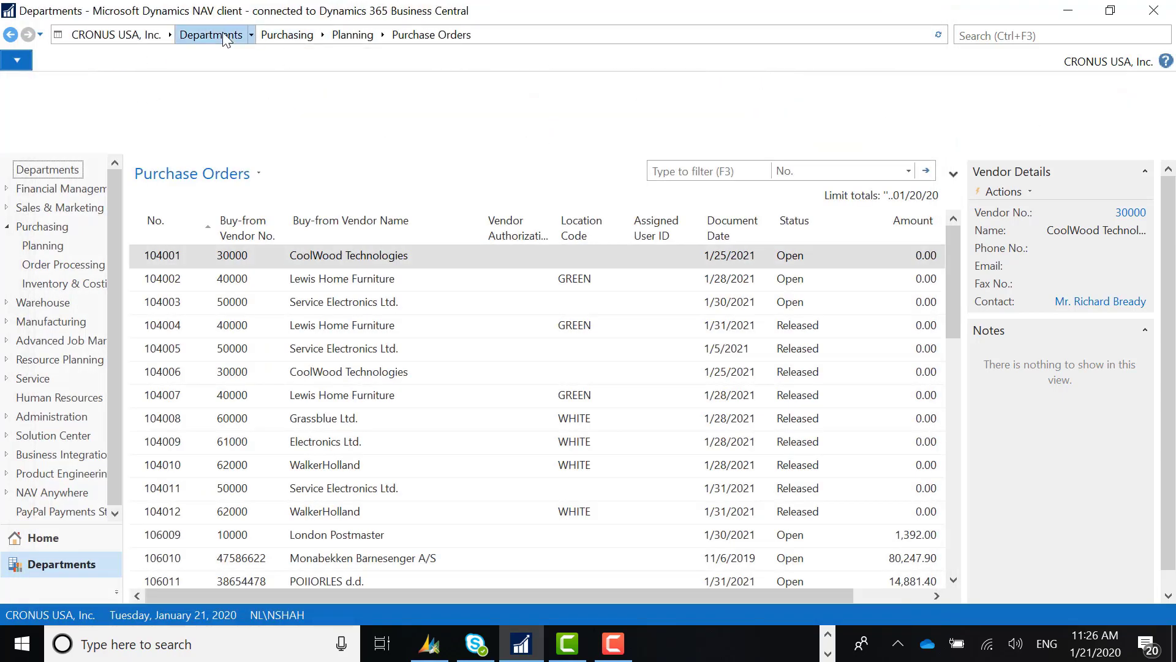
pyautogui.click(605, 570)
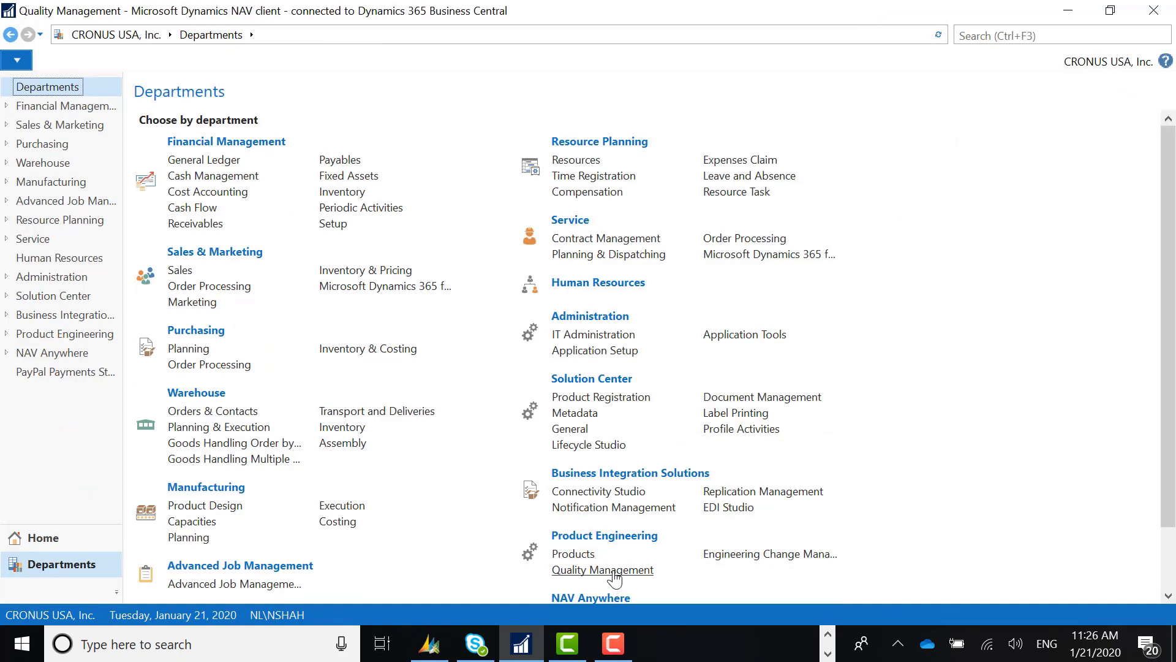
pyautogui.click(183, 143)
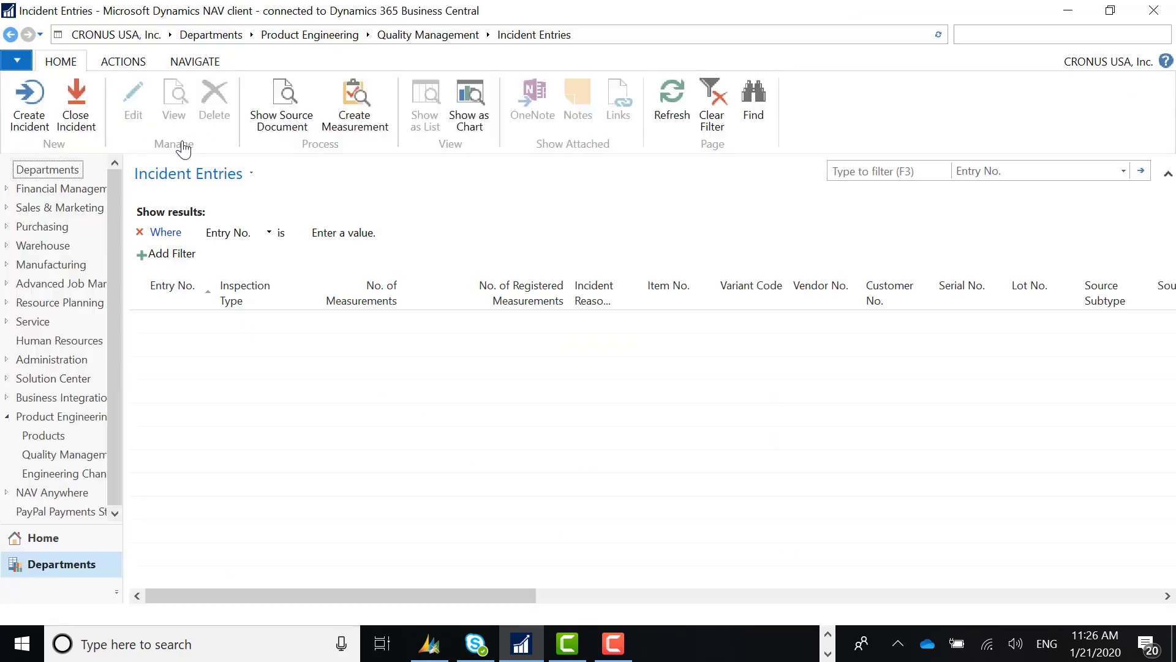
pyautogui.click(158, 558)
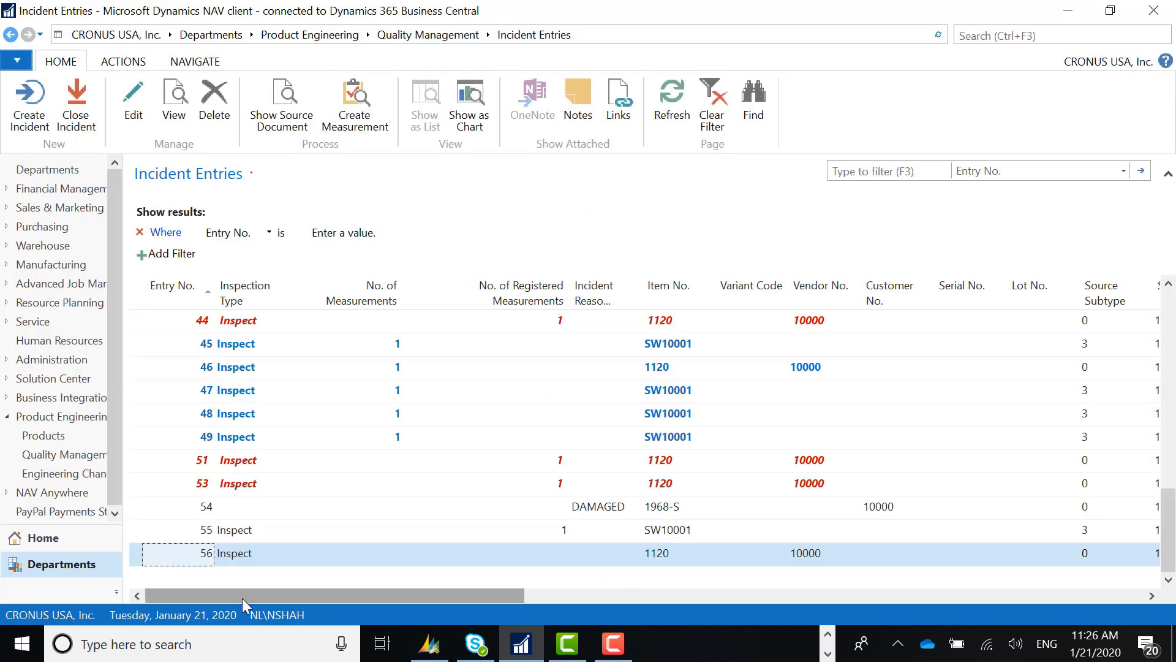
pyautogui.moveTo(242, 597); pyautogui.dragTo(313, 600)
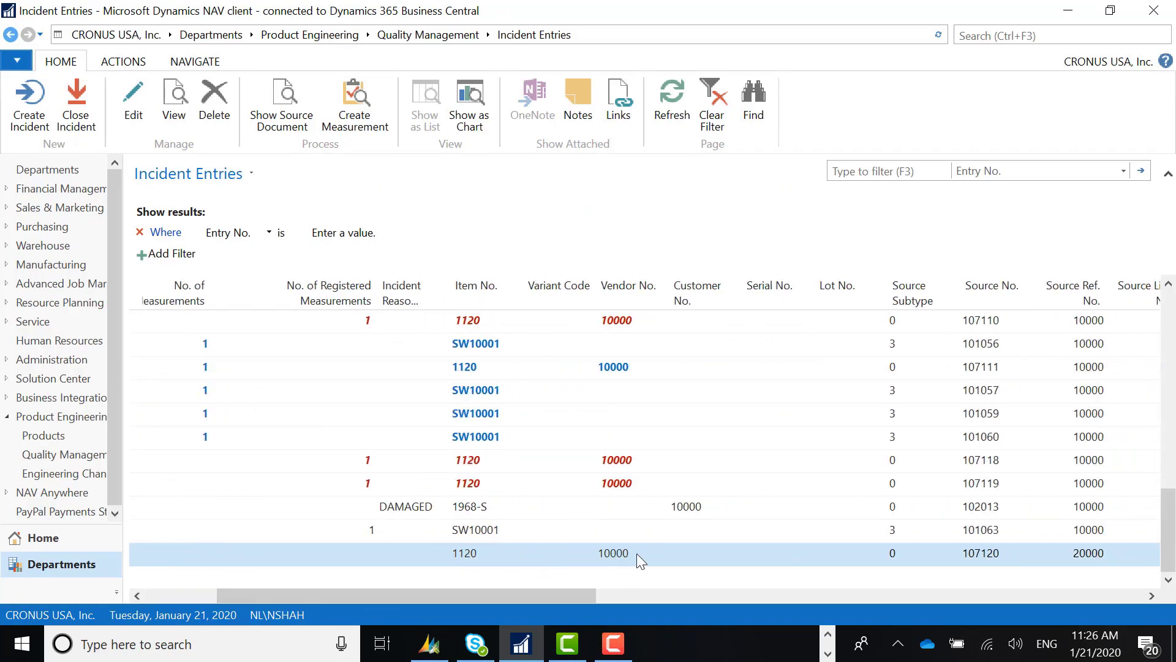
pyautogui.moveTo(561, 596); pyautogui.dragTo(828, 585)
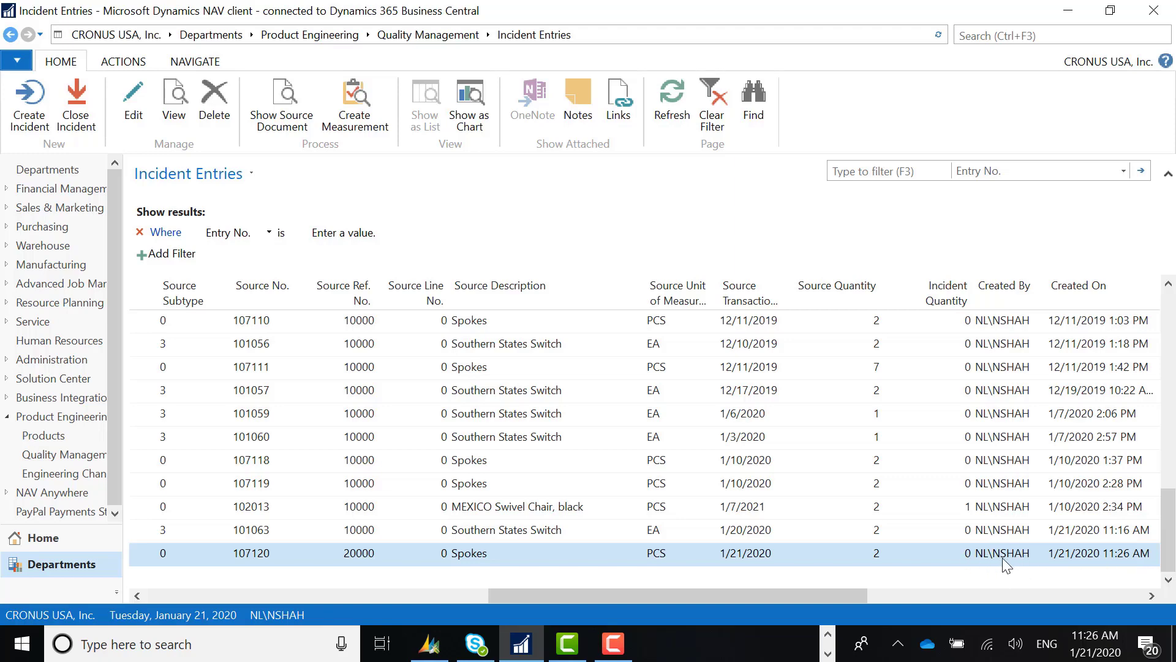
pyautogui.moveTo(659, 590); pyautogui.dragTo(344, 591)
# Check the incident template link of the new item 1120 entry, then open the entry's PUR-RECEIPT measurement for editing.
pyautogui.click(190, 60)
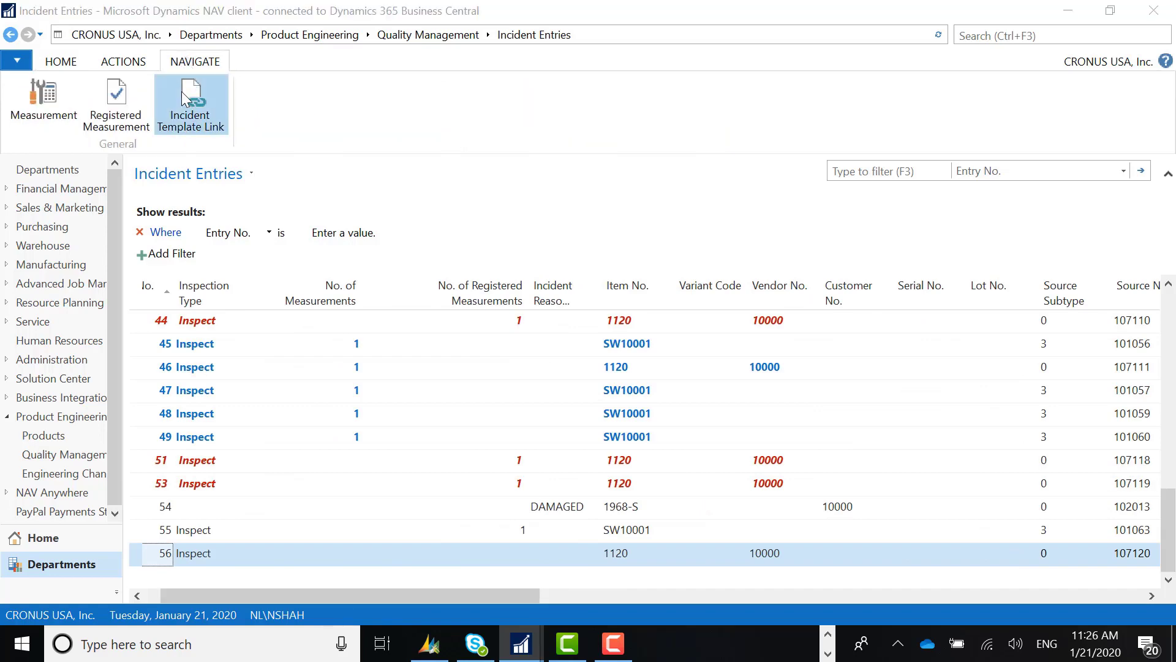
pyautogui.click(182, 92)
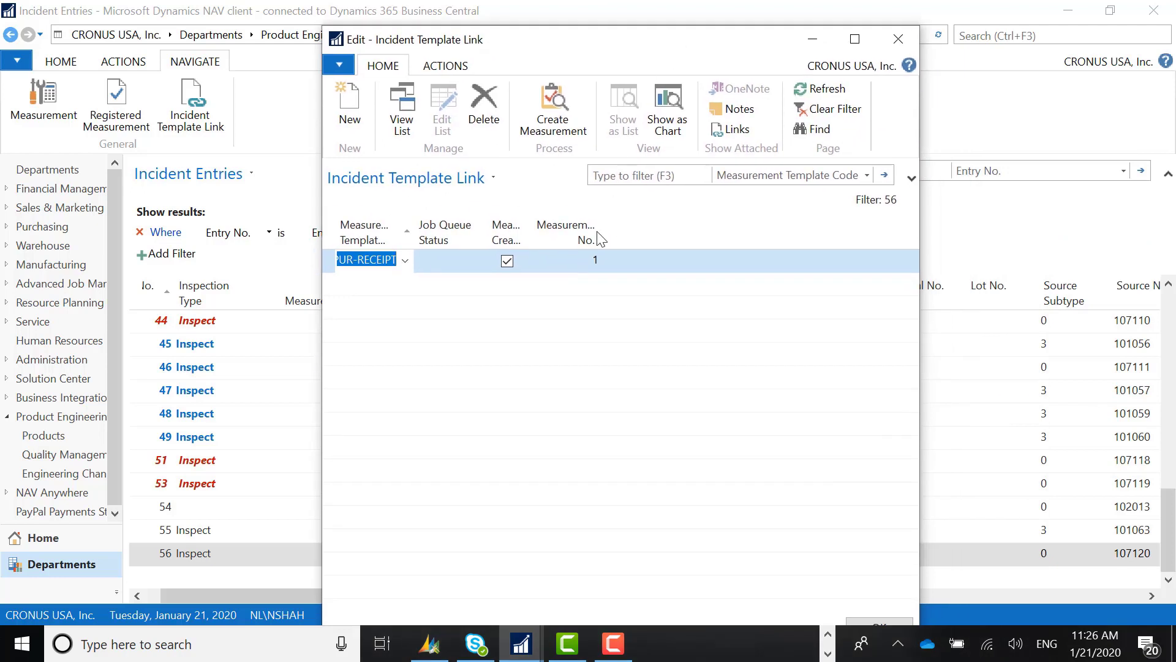
pyautogui.click(872, 621)
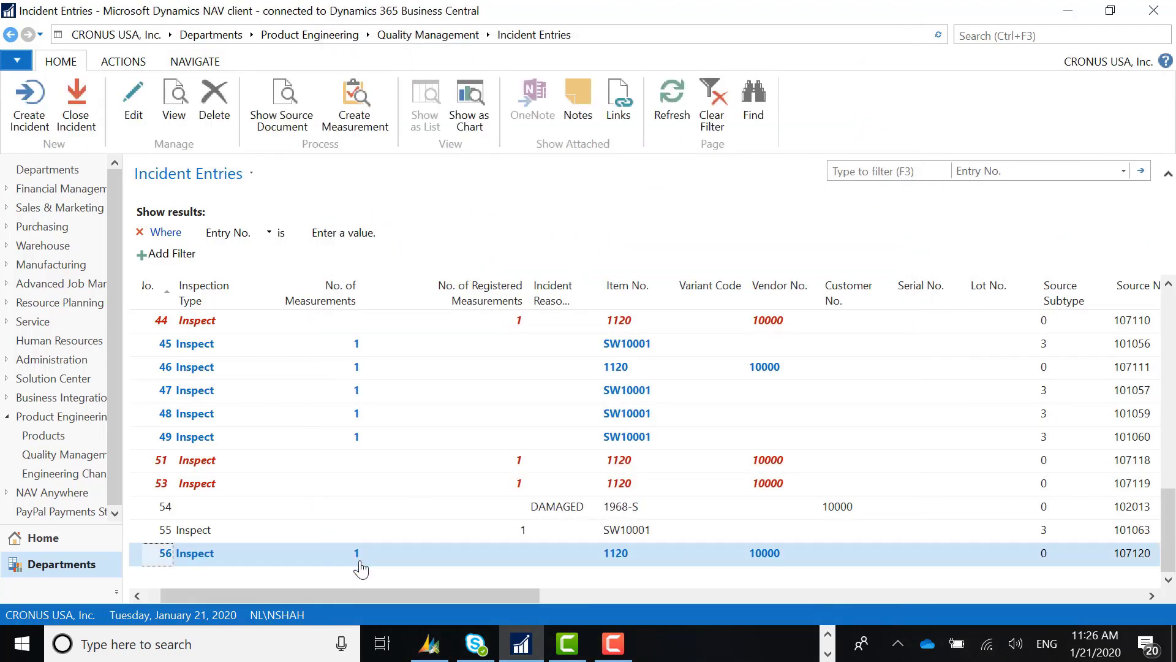
pyautogui.click(359, 563)
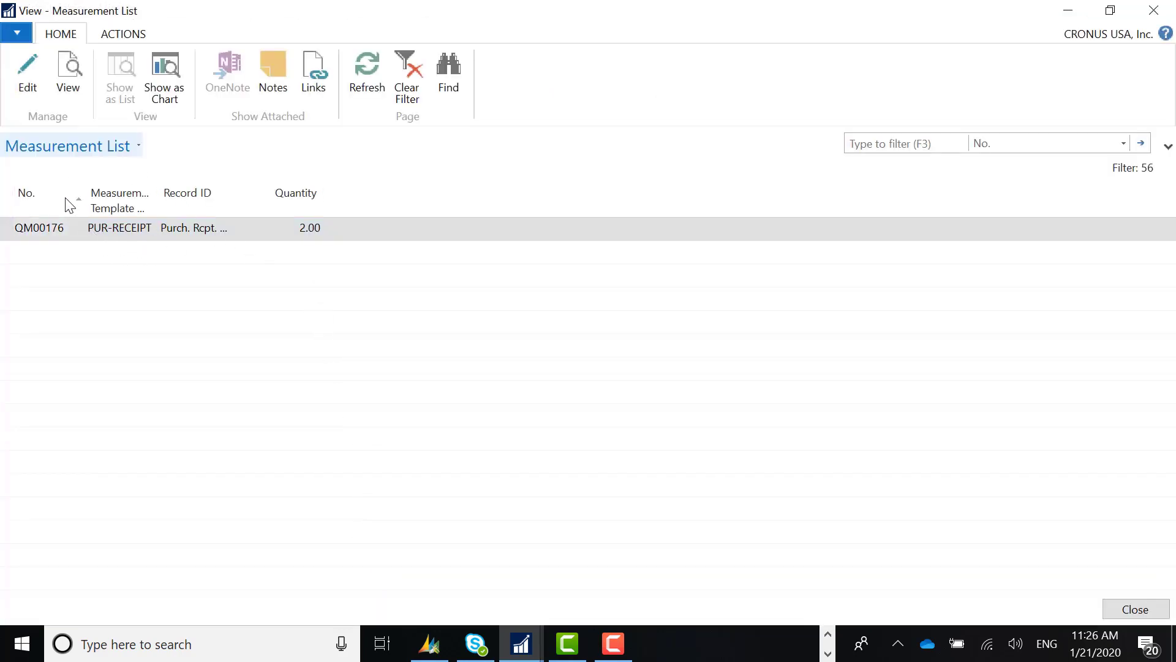
pyautogui.click(28, 64)
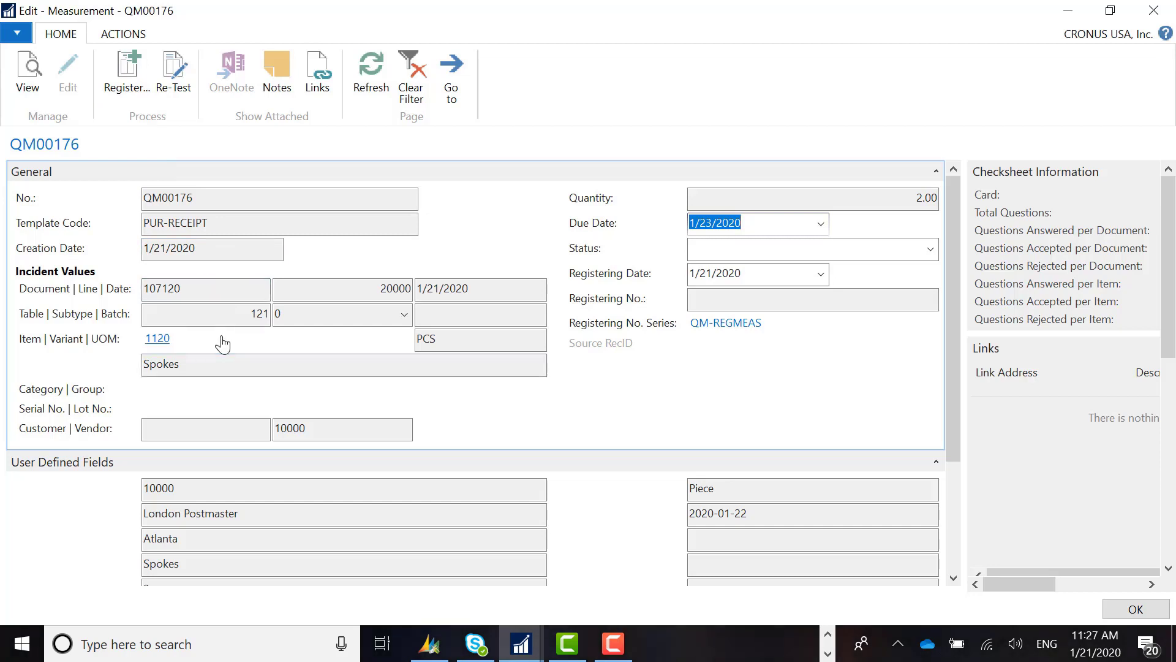
# Edit checksheet CS00178, answering Yes for the complete packing list and entering the additional comment "Comment here for inspector".
pyautogui.scroll(-3, 576, 416)
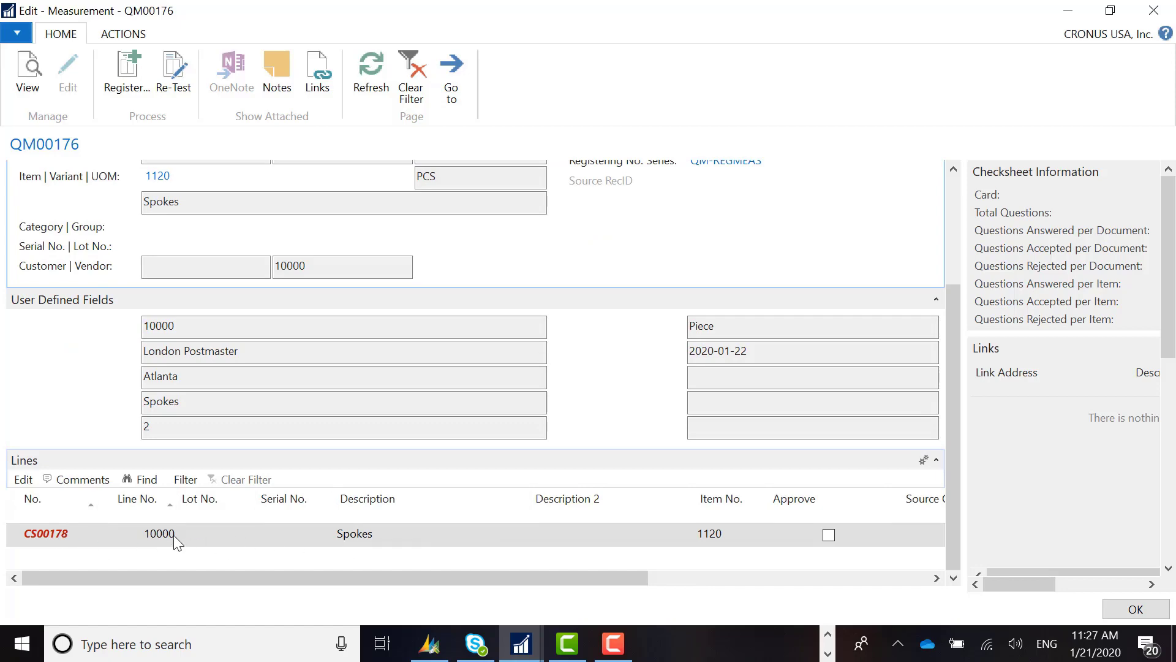
pyautogui.click(23, 479)
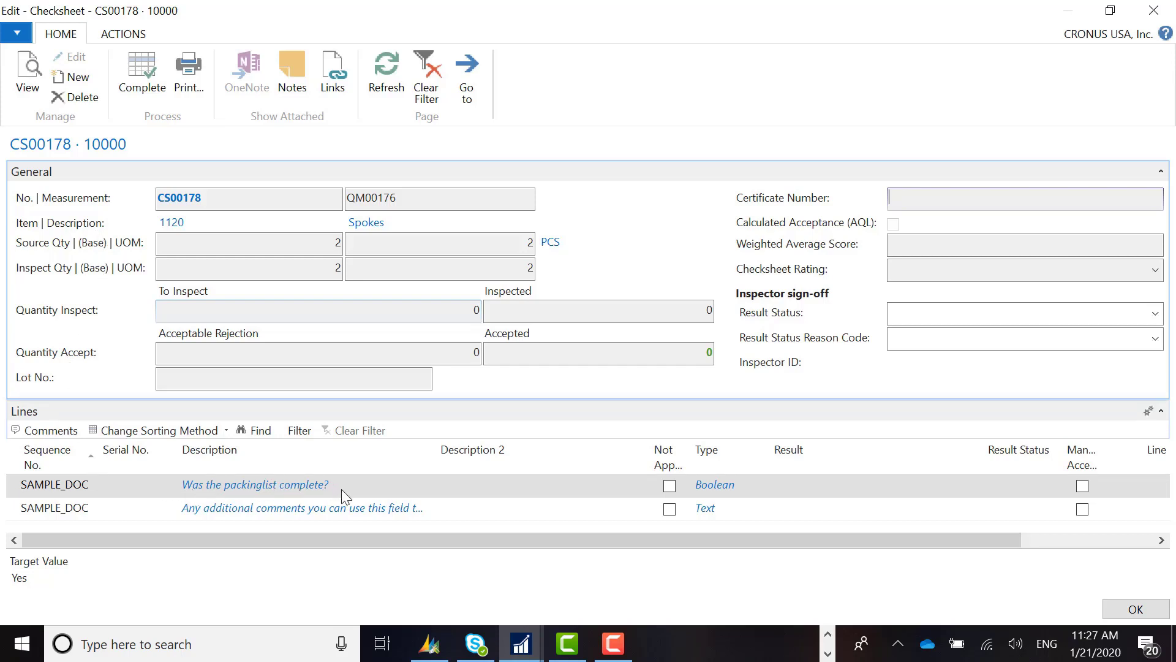
pyautogui.click(234, 509)
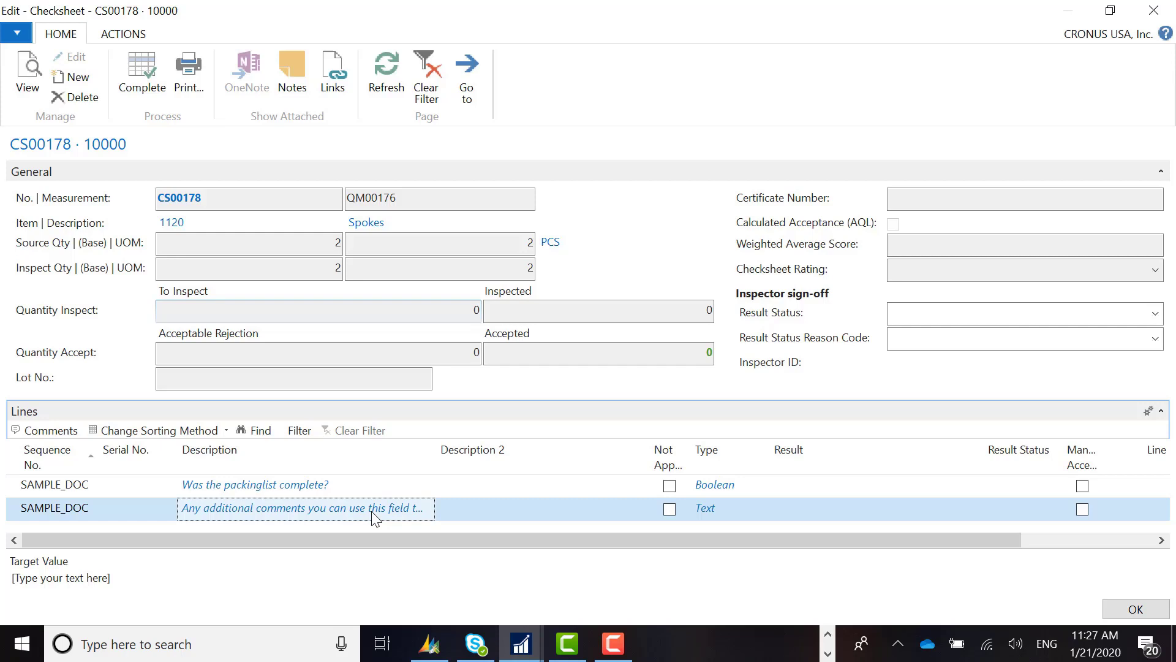
pyautogui.click(825, 484)
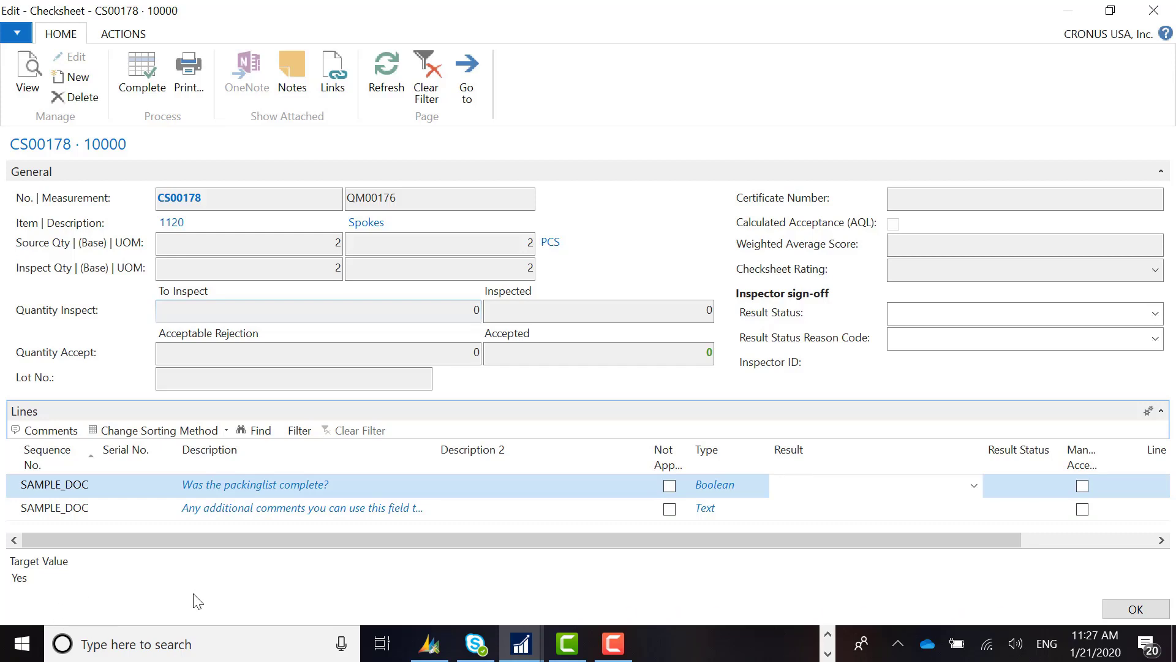
pyautogui.press('Down')
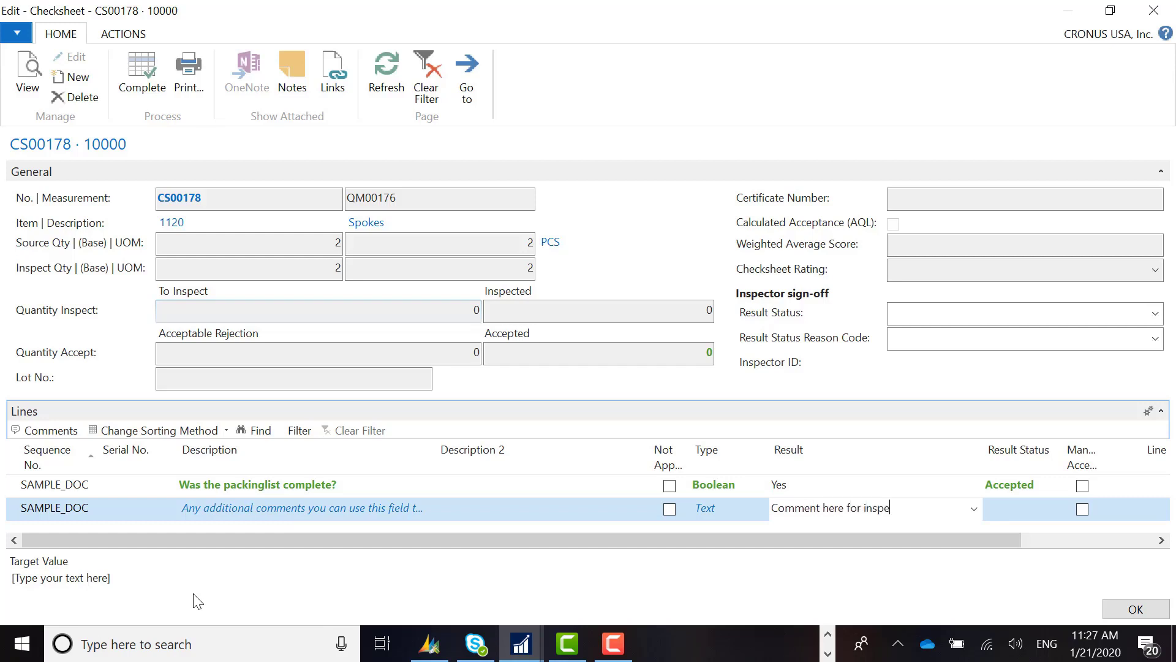
pyautogui.write('ctor')
pyautogui.press('Tab')
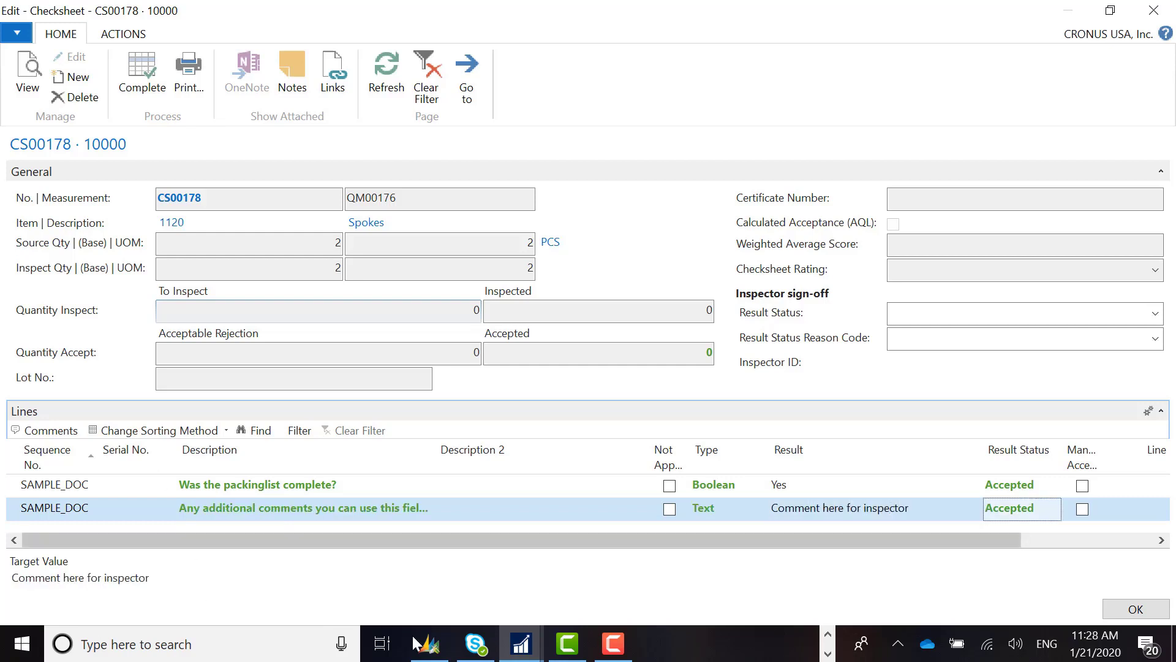
# Complete checksheet CS00178 with the inspector result status Accepted and return to the measurement.
pyautogui.click(127, 83)
pyautogui.click(597, 341)
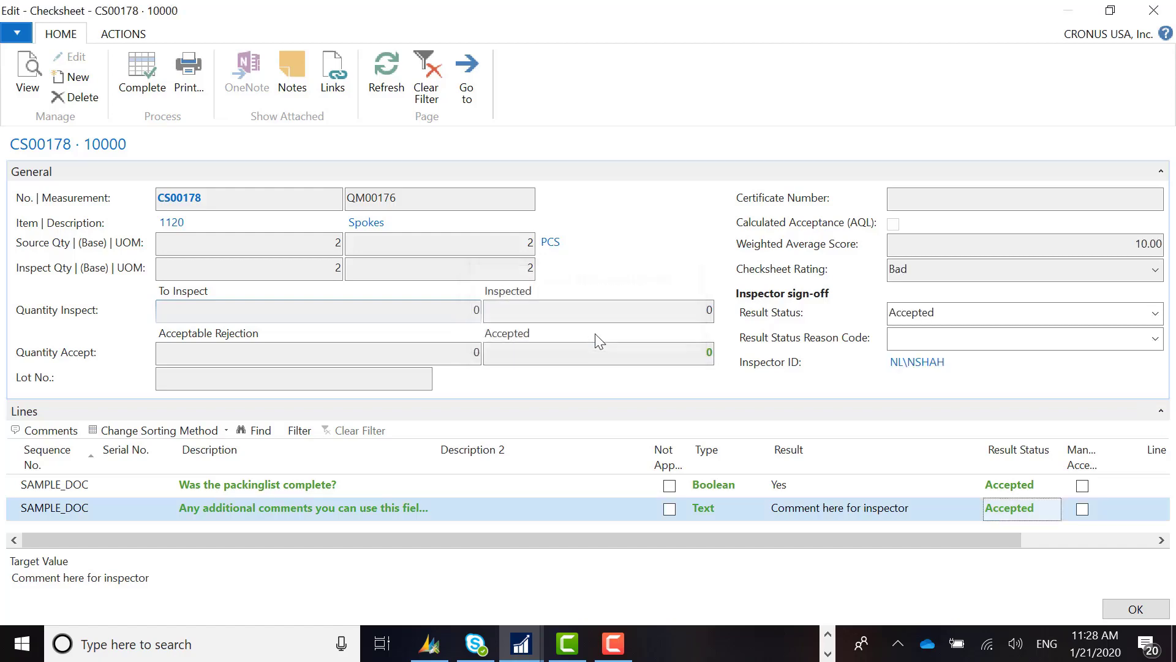
pyautogui.click(950, 313)
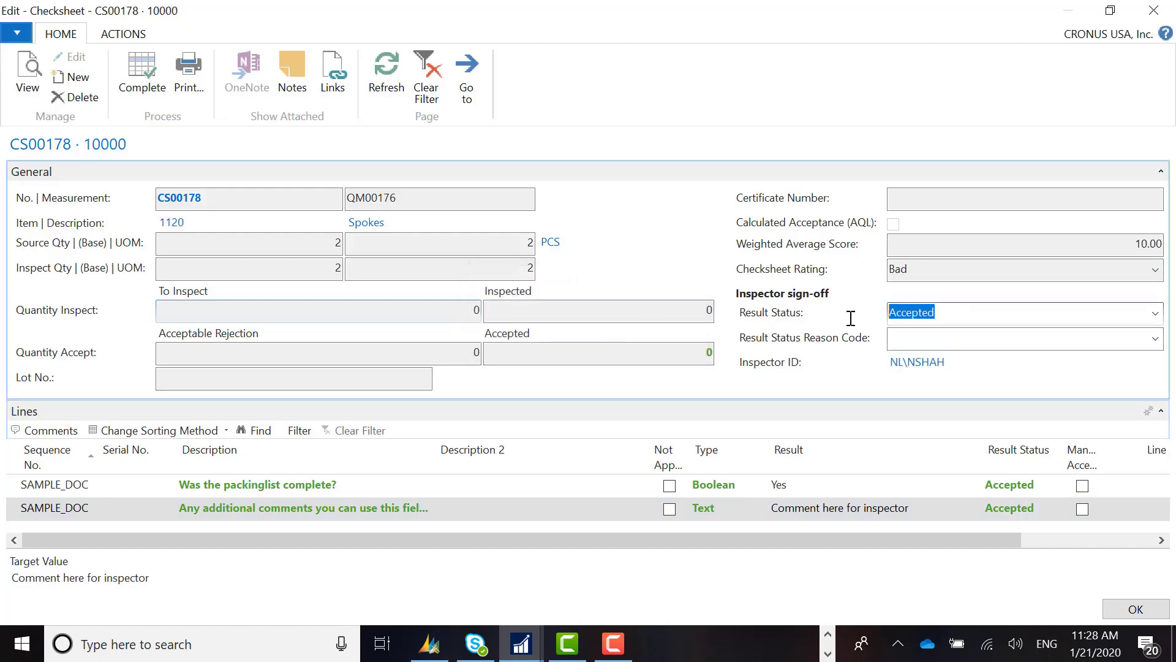
pyautogui.click(1134, 609)
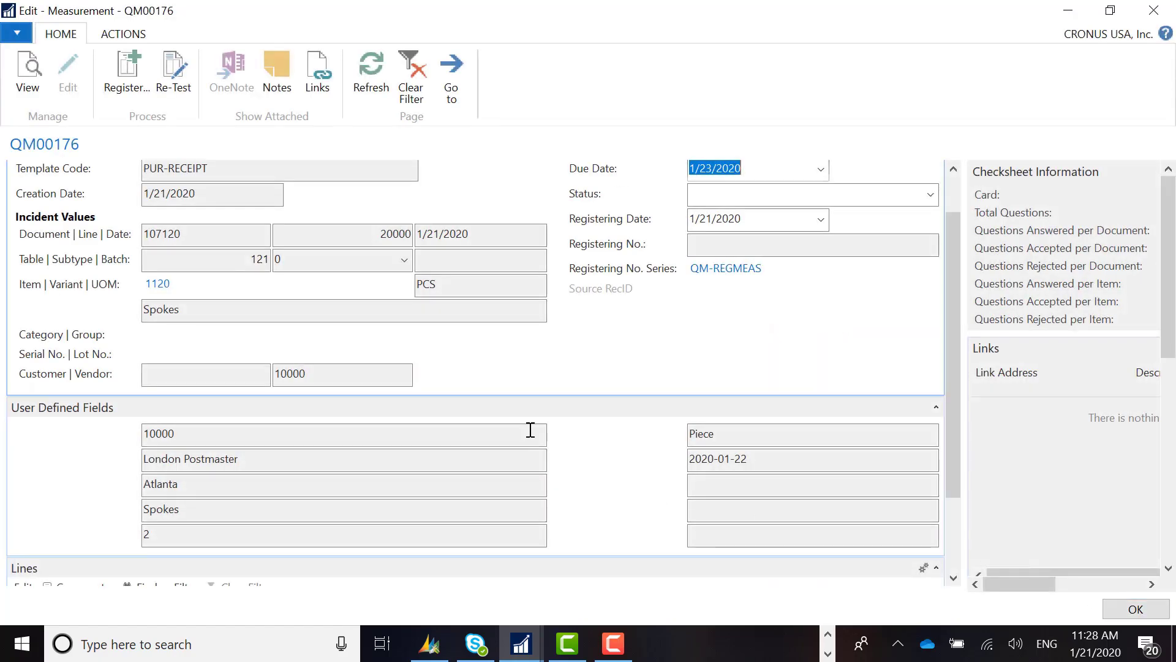
# Create a re-test checksheet for the 1120 Spokes measurement and open it for editing.
pyautogui.scroll(-3, 530, 430)
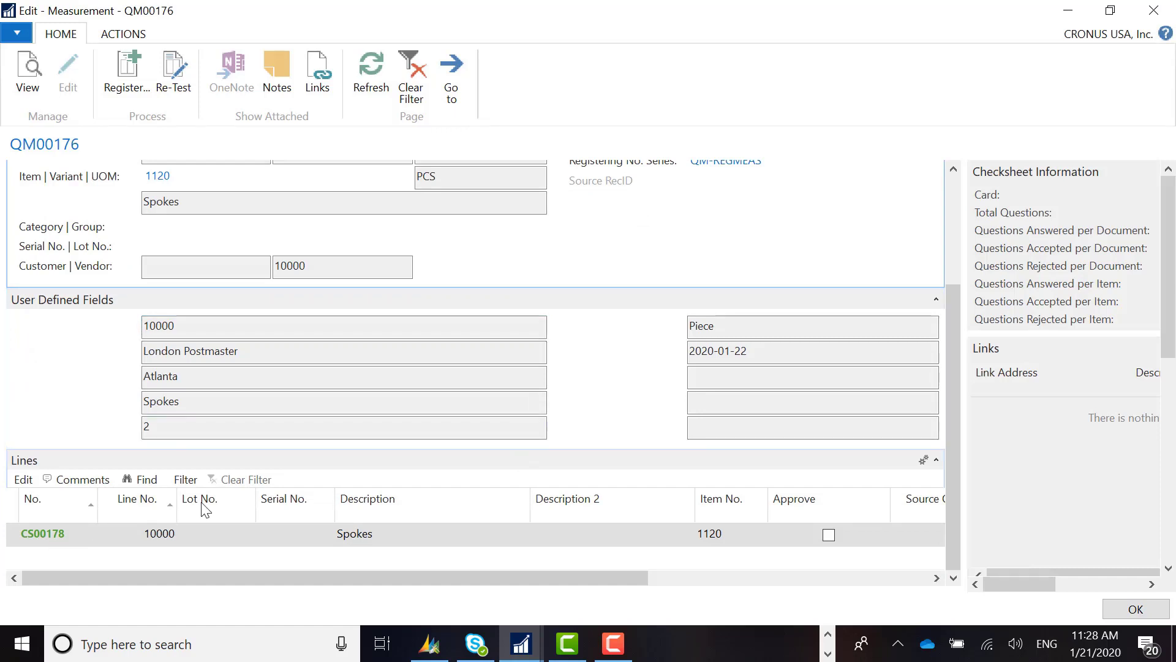
pyautogui.click(176, 91)
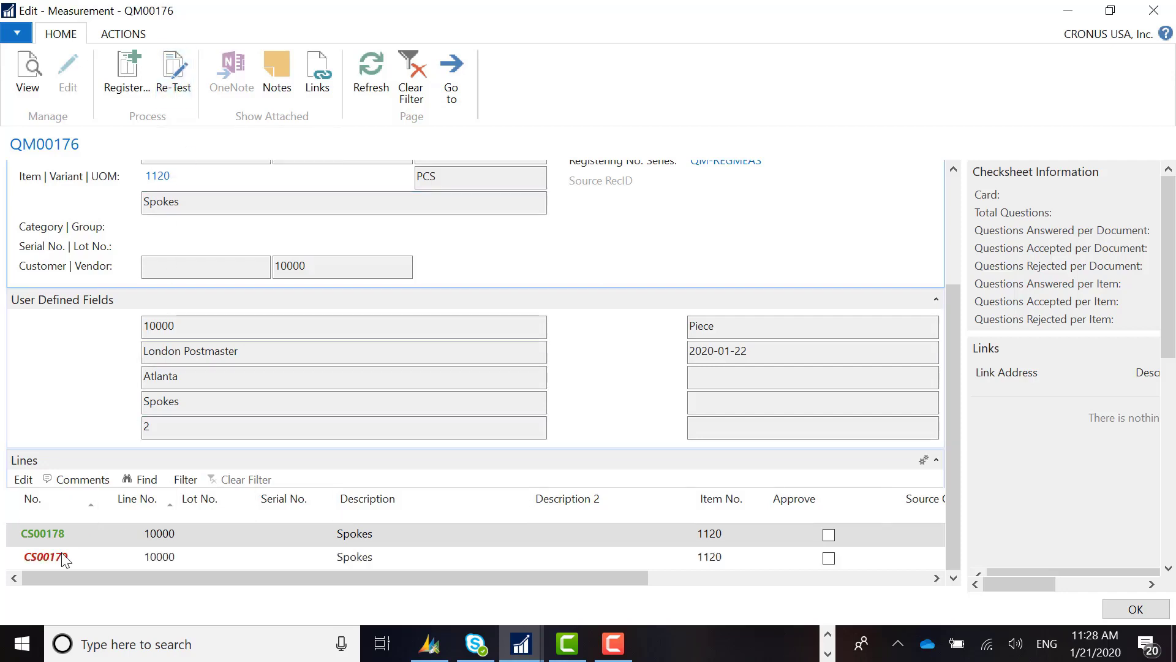
pyautogui.click(90, 559)
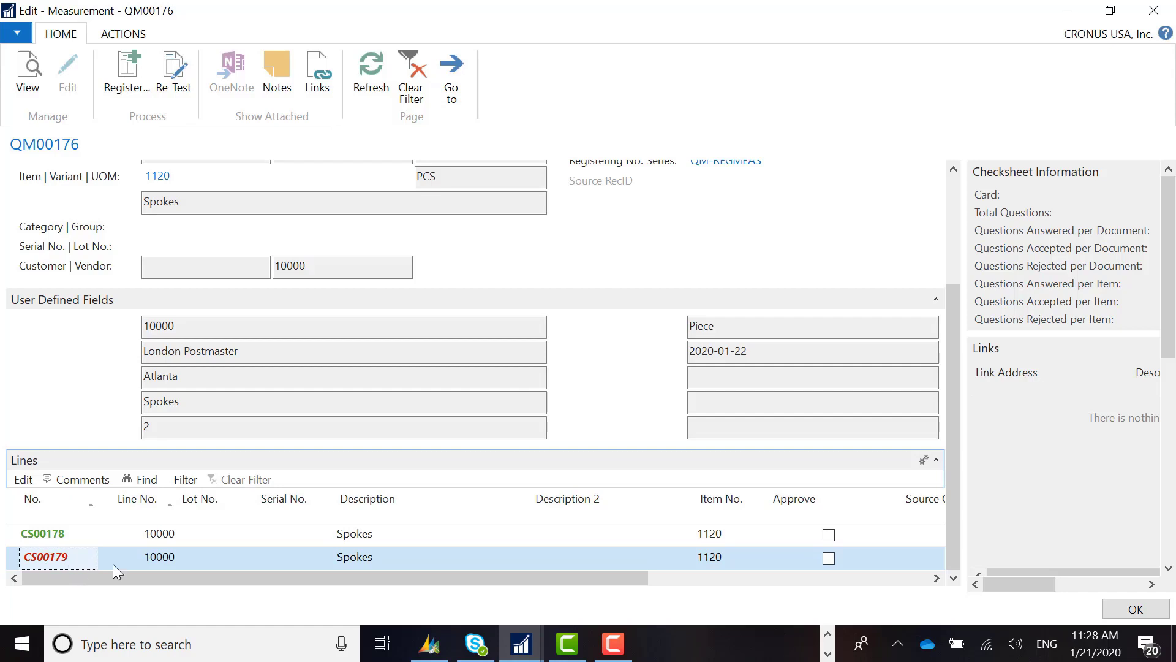
pyautogui.click(23, 479)
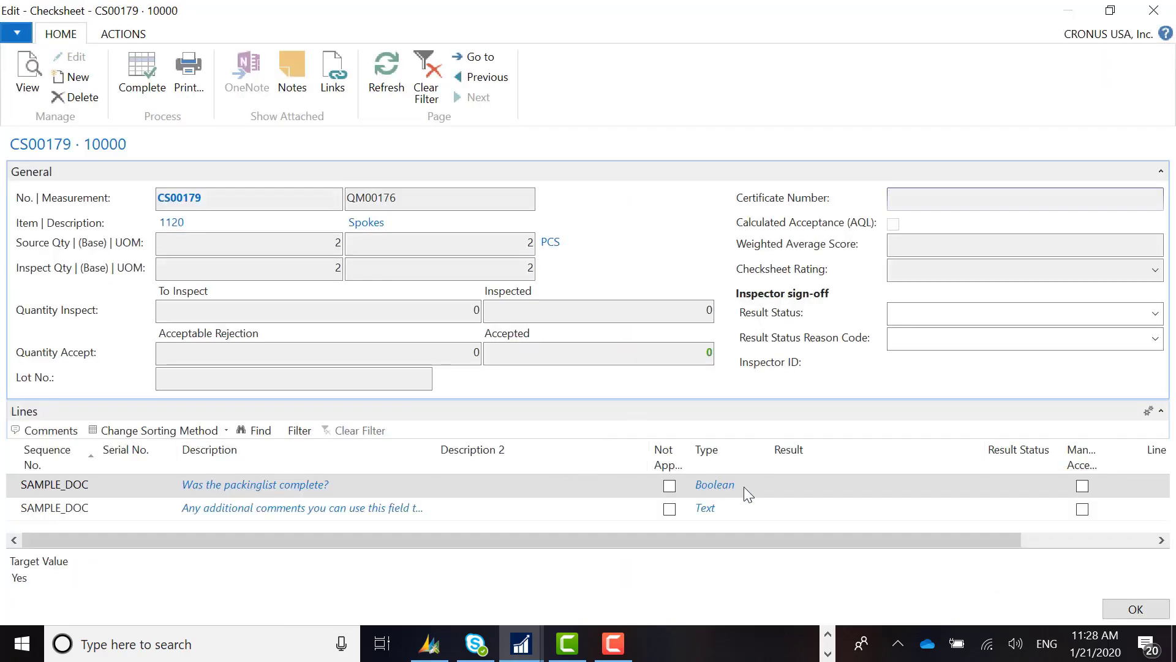
# Answer No for the complete packing list on the re-test checksheet and enter "Comments Here" as the additional comment.
pyautogui.click(844, 484)
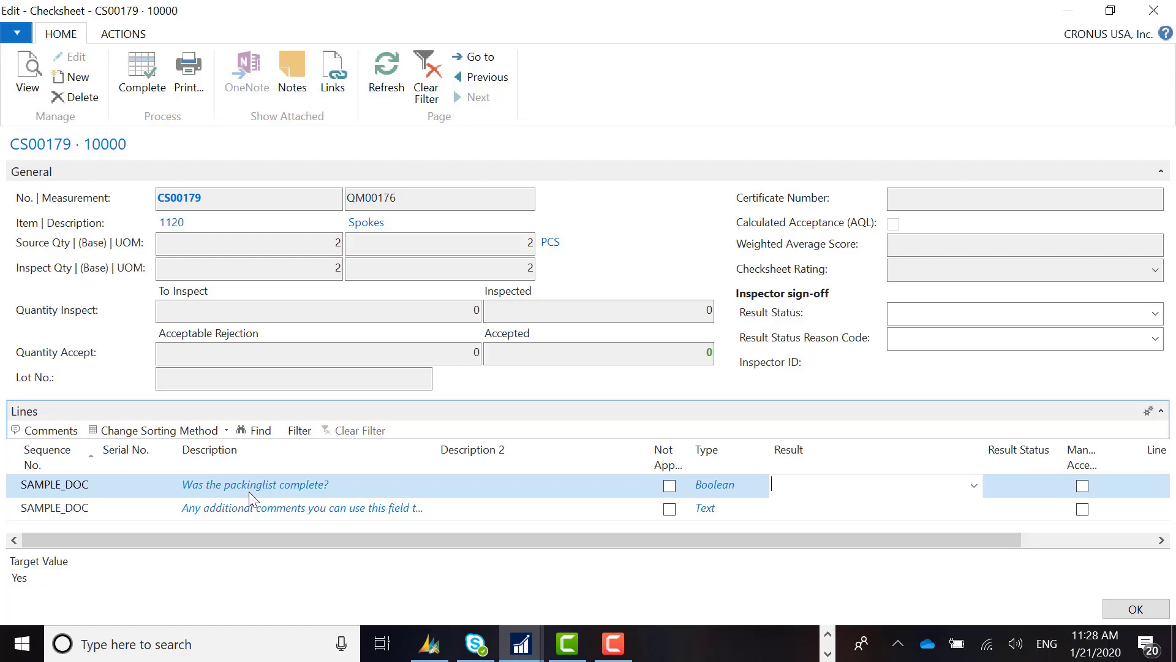
pyautogui.write('NO')
pyautogui.press('Down')
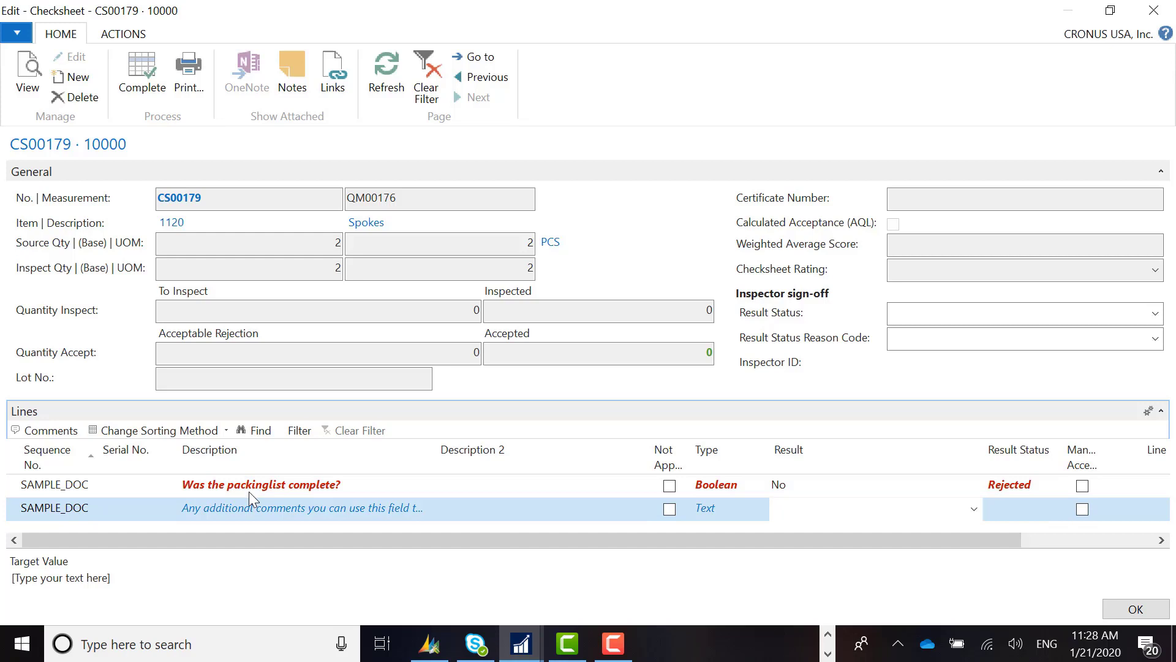
pyautogui.write('Comments Here')
pyautogui.hotkey('shift', 'Tab')
pyautogui.press('Up')
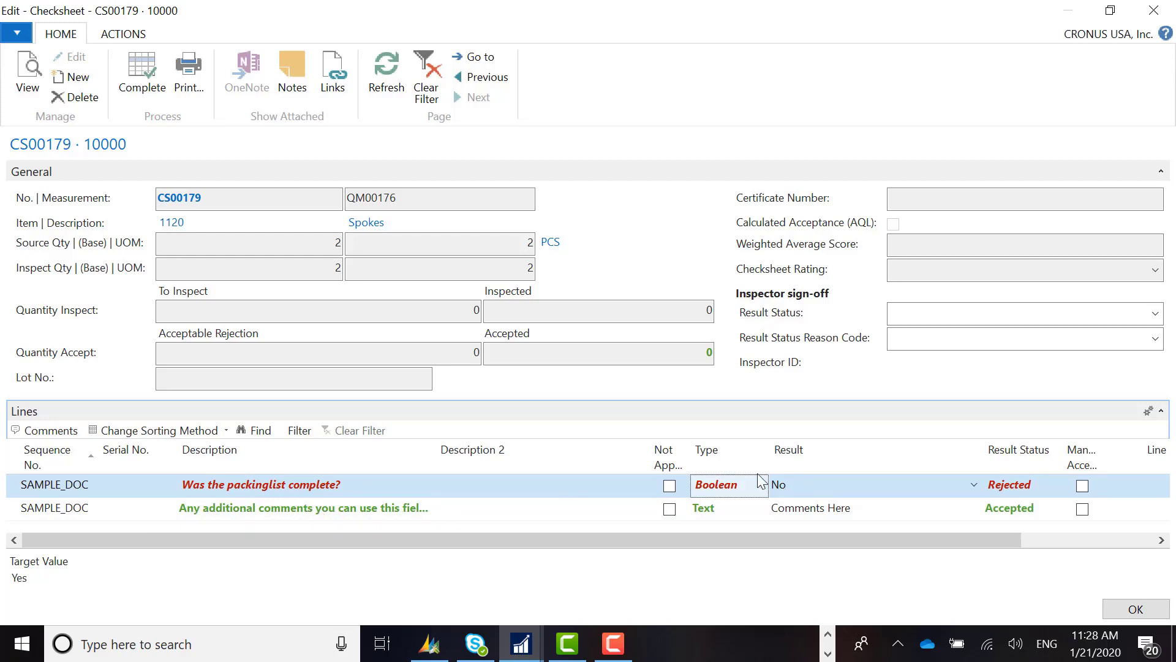
# Complete the re-test checksheet, set its inspector result status to Rejected and return to the measurement.
pyautogui.click(158, 99)
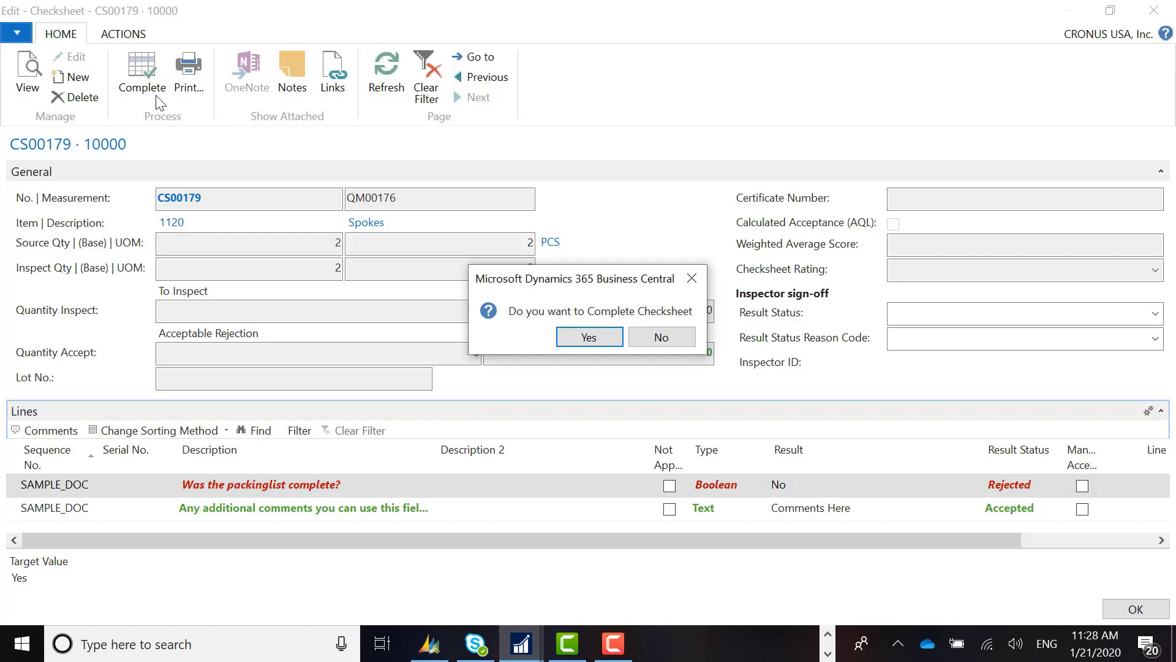
pyautogui.click(571, 340)
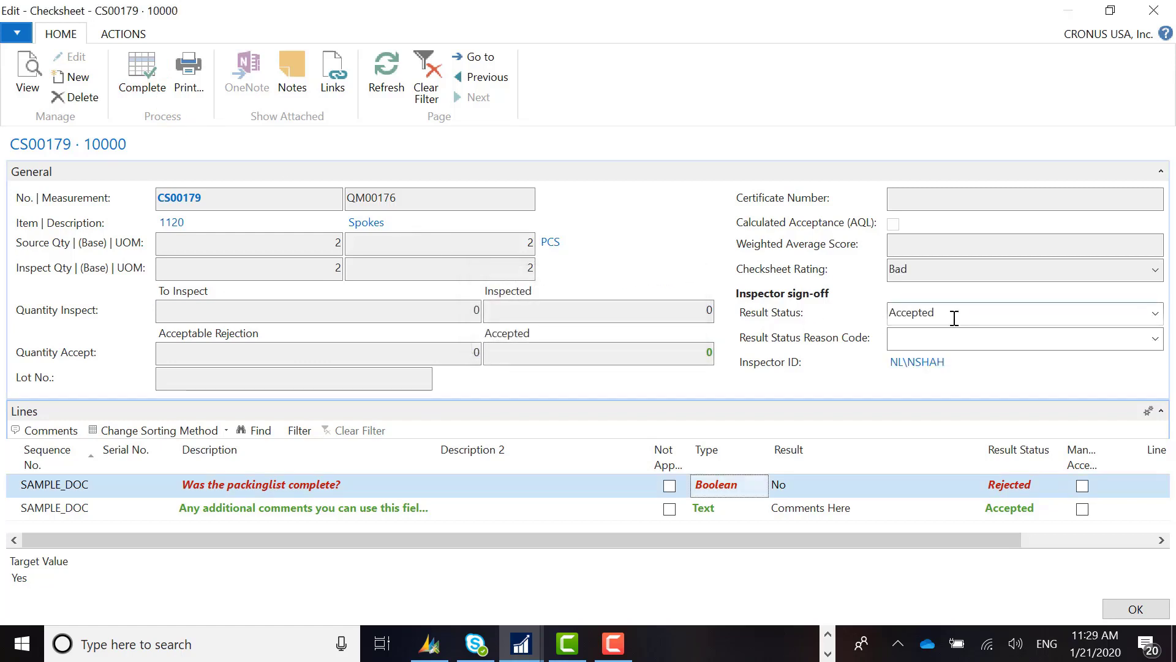
pyautogui.click(1154, 313)
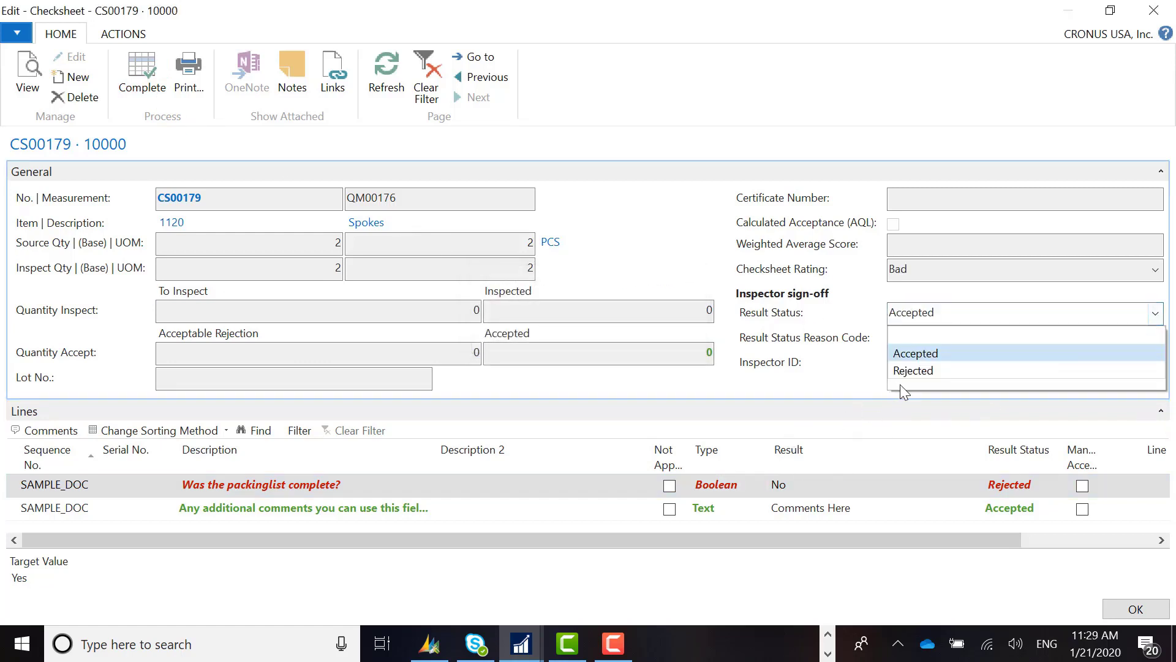
pyautogui.click(912, 370)
pyautogui.click(959, 337)
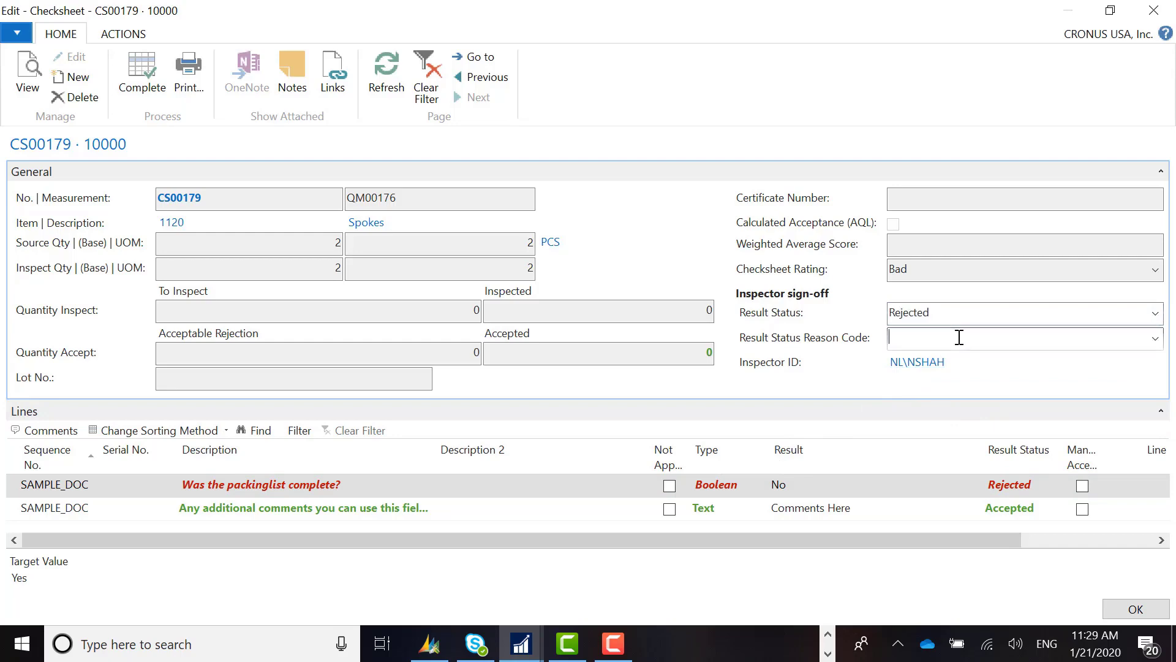
pyautogui.click(1135, 609)
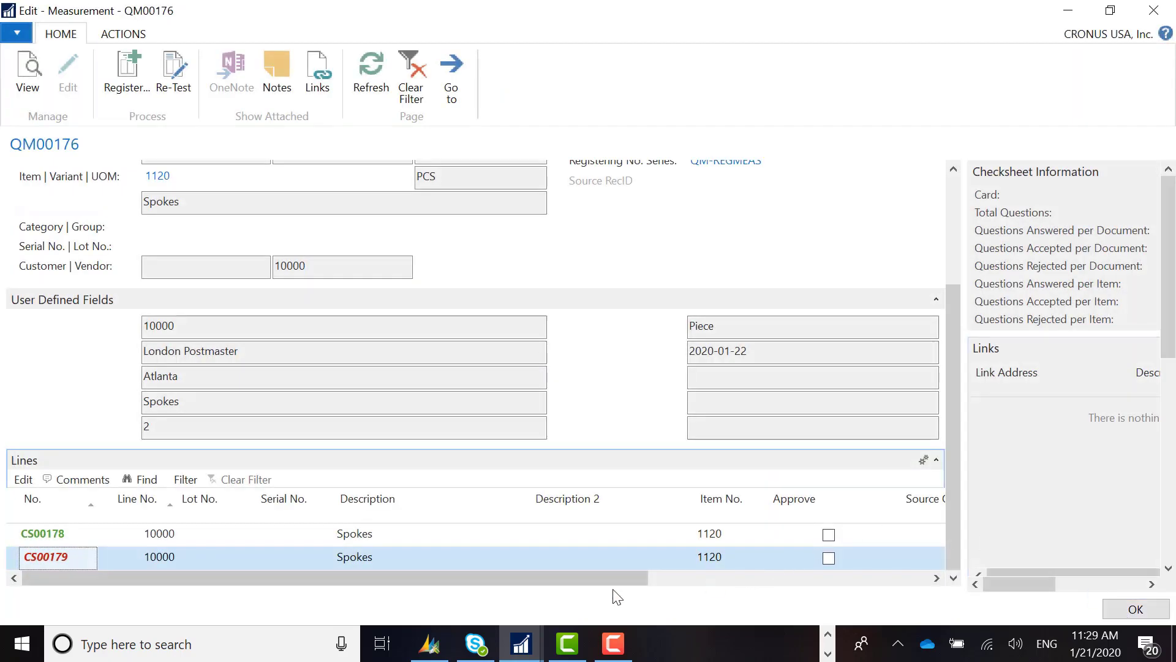
# Compare the result statuses of the two checksheet lines and approve the rejected one, CS00179, for the measurement.
pyautogui.moveTo(461, 579); pyautogui.dragTo(742, 579)
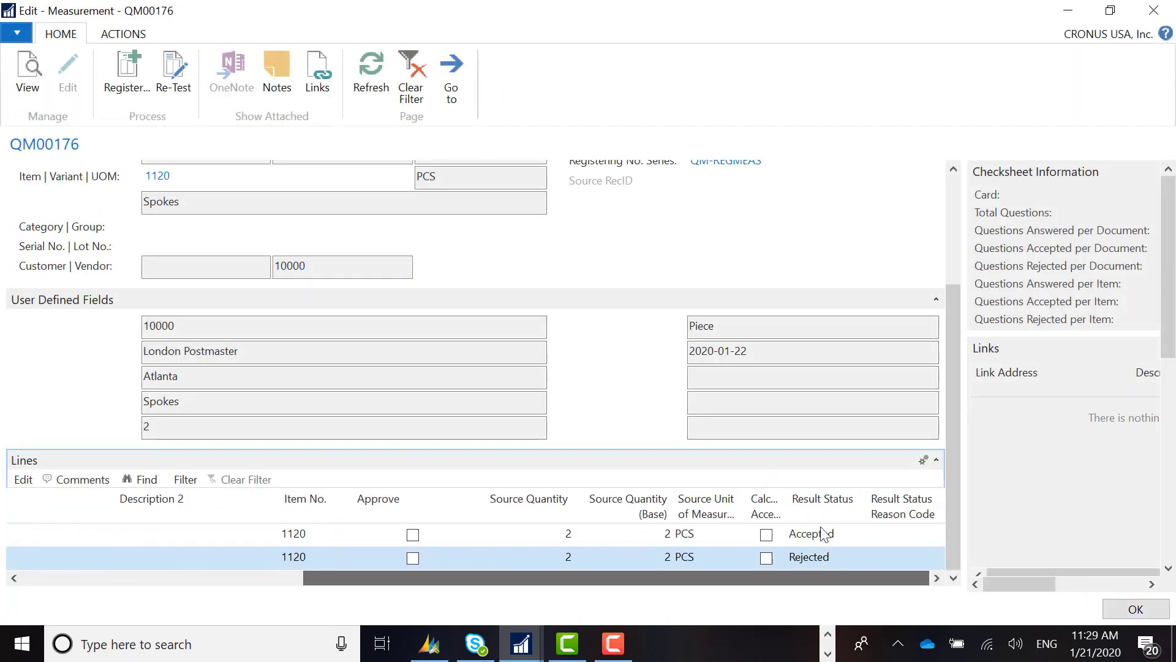
pyautogui.moveTo(826, 577); pyautogui.dragTo(728, 577)
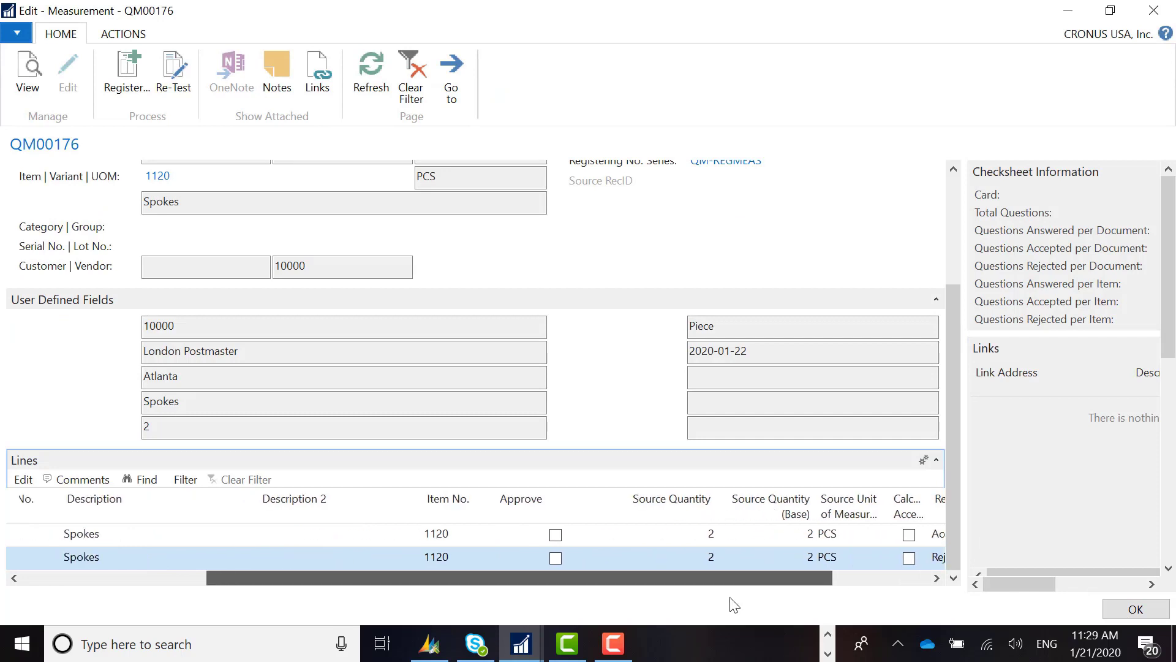
pyautogui.click(555, 557)
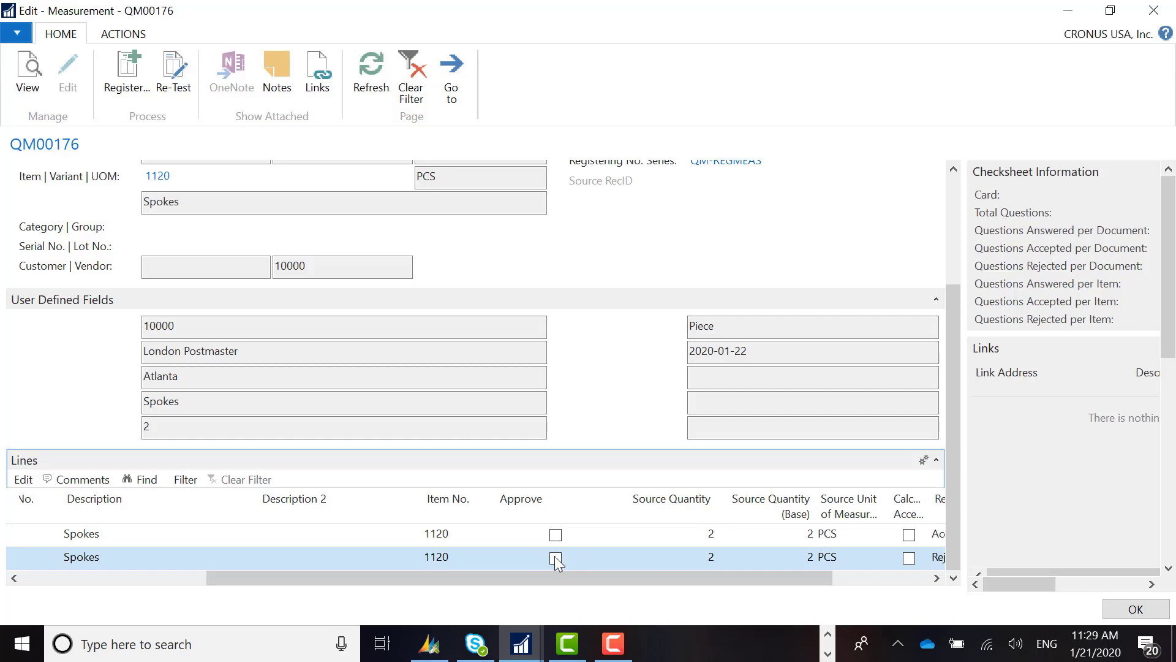
pyautogui.moveTo(946, 426); pyautogui.dragTo(961, 338)
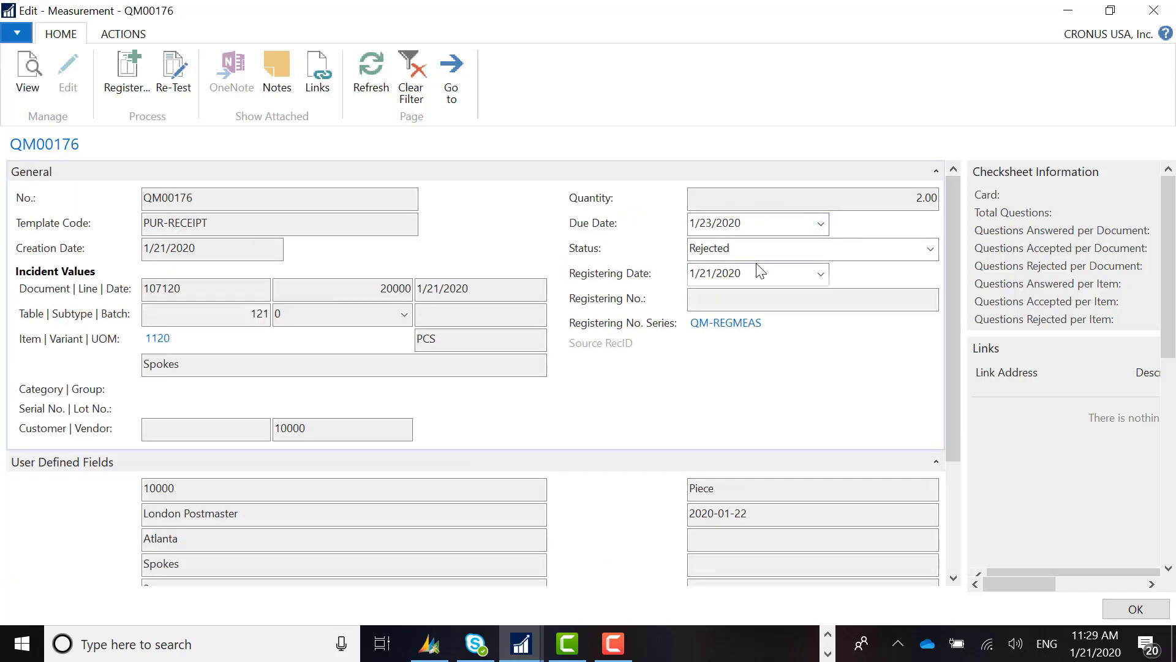
# Register measurement QM00176 and close the measurement list to return to the incident entries.
pyautogui.click(126, 76)
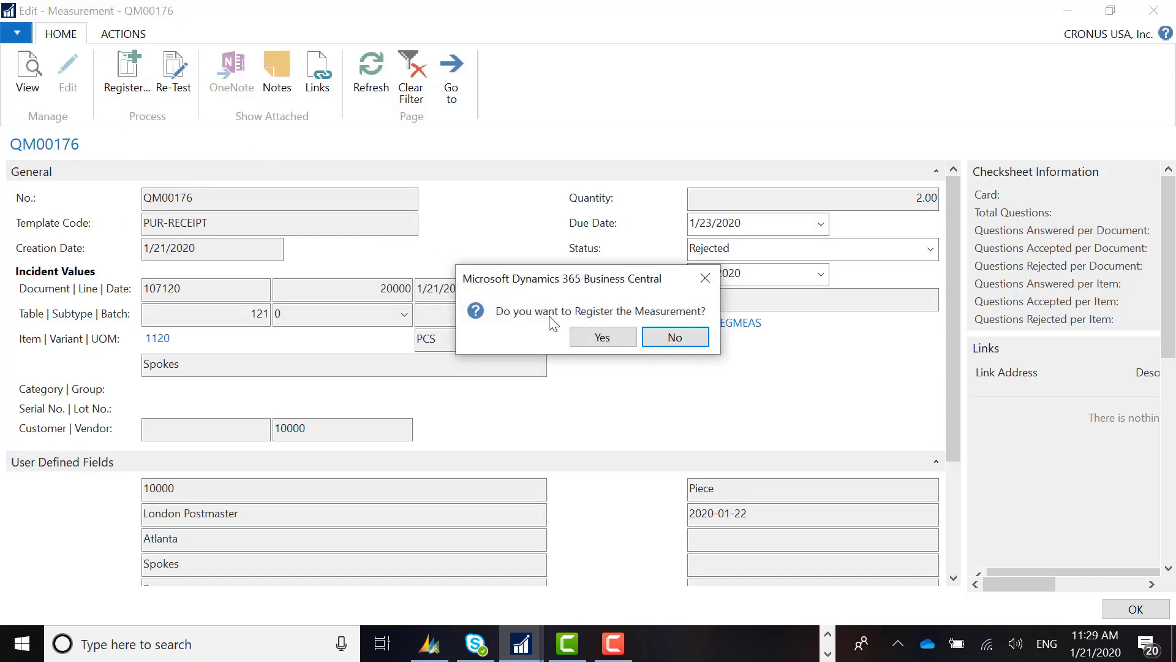
pyautogui.click(604, 337)
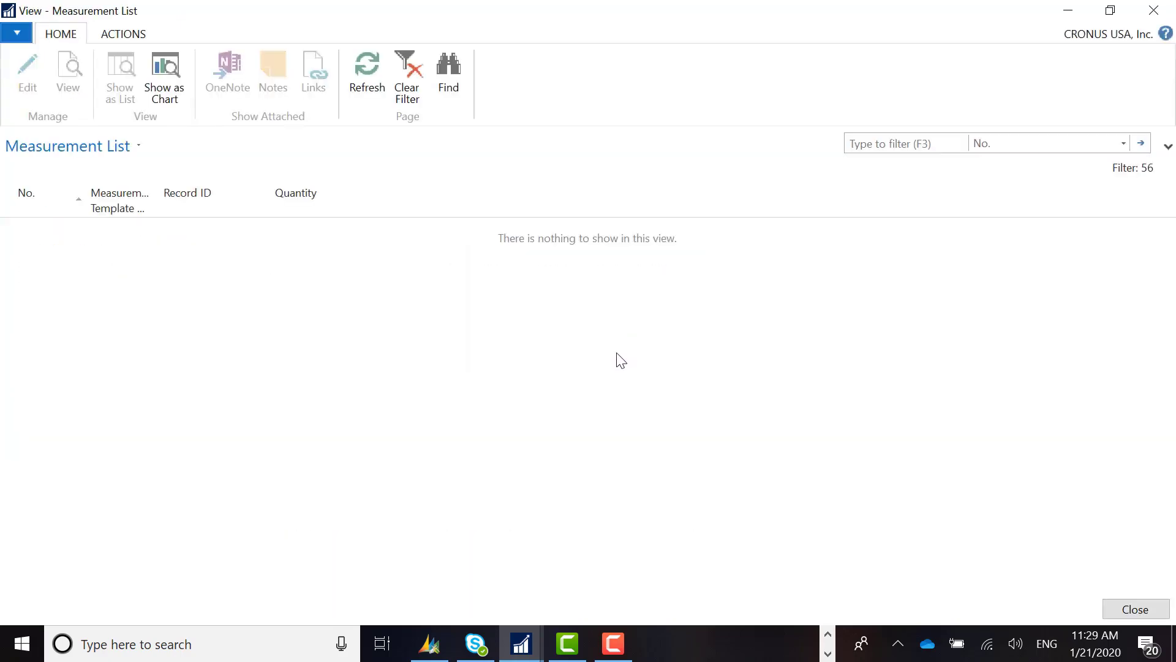
pyautogui.click(1152, 10)
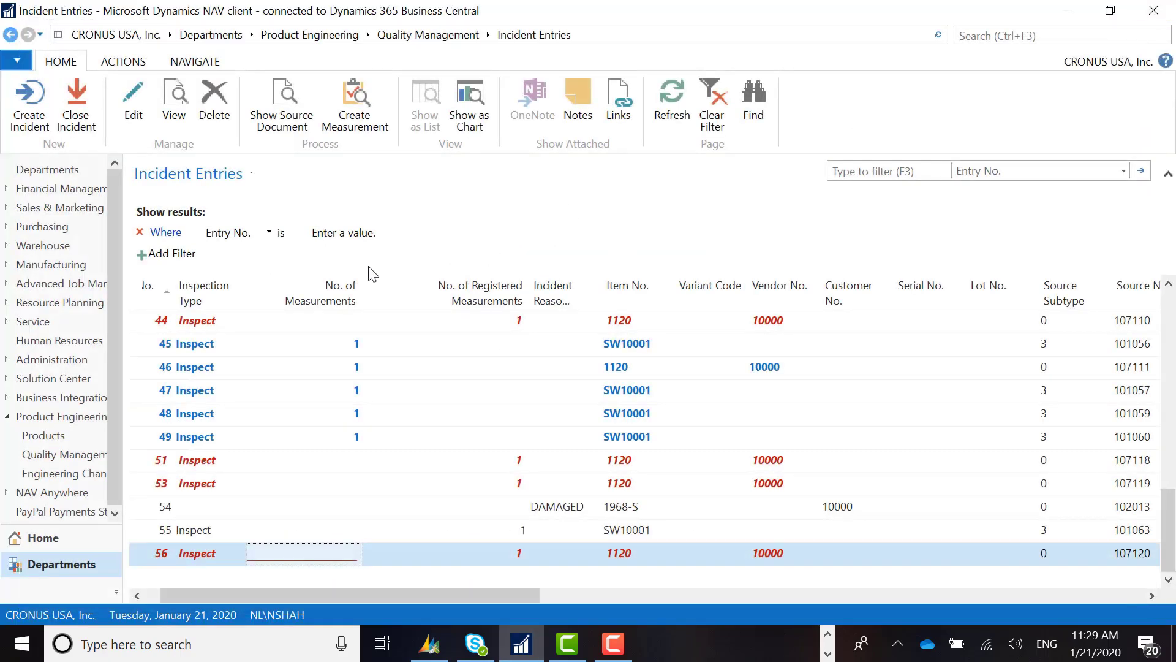
# View the archived registered measurement RM00075 and examine its registered checksheets, including CS00179, along with its rejection details.
pyautogui.click(381, 38)
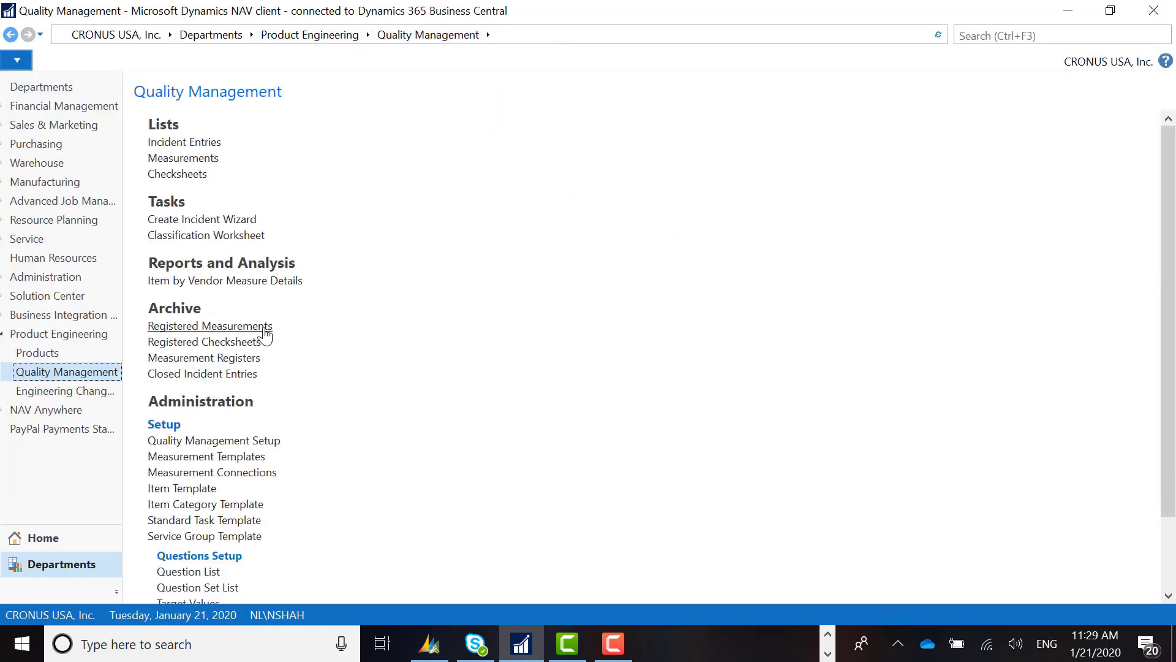
pyautogui.click(263, 328)
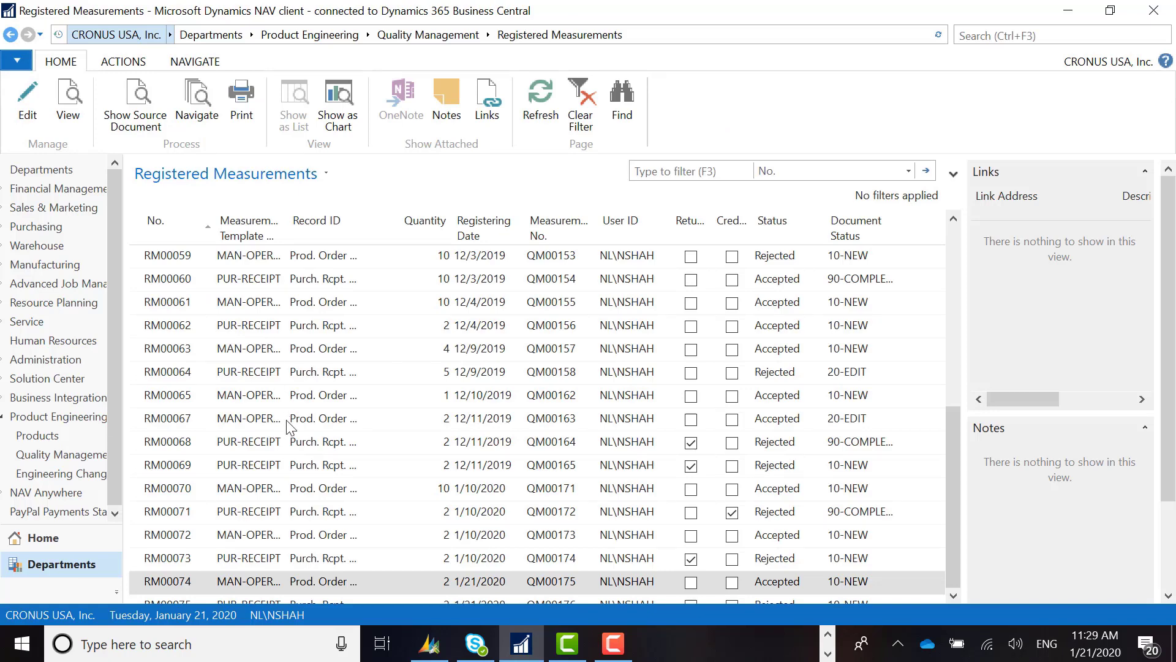
pyautogui.click(173, 599)
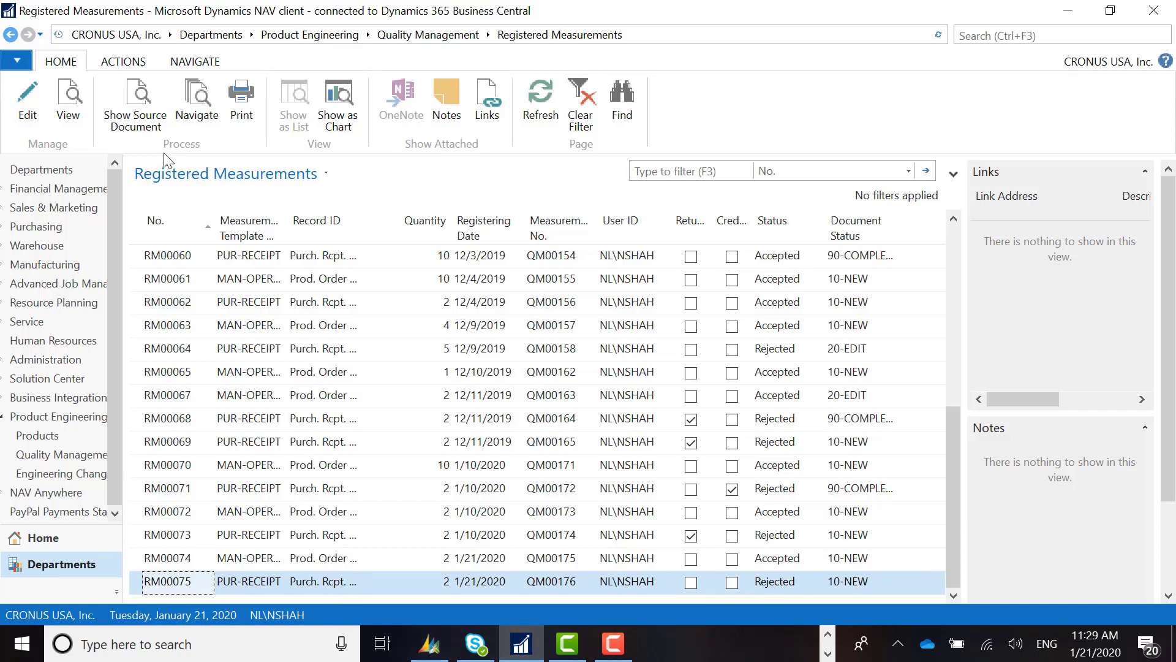
pyautogui.click(65, 100)
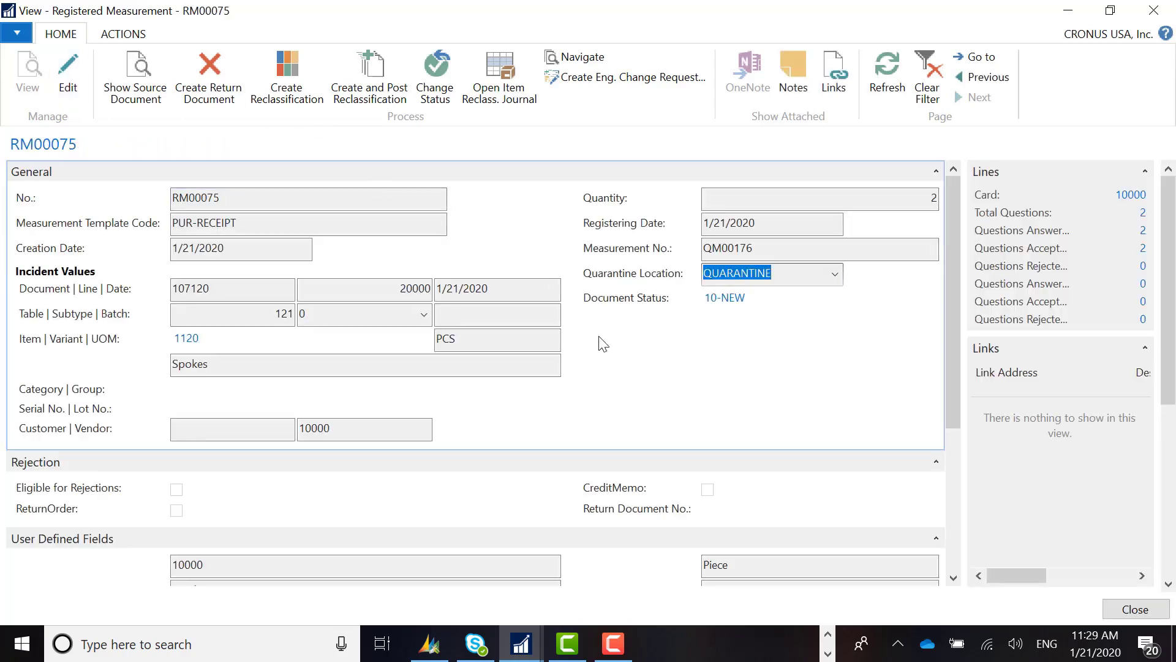
pyautogui.scroll(-5, 603, 350)
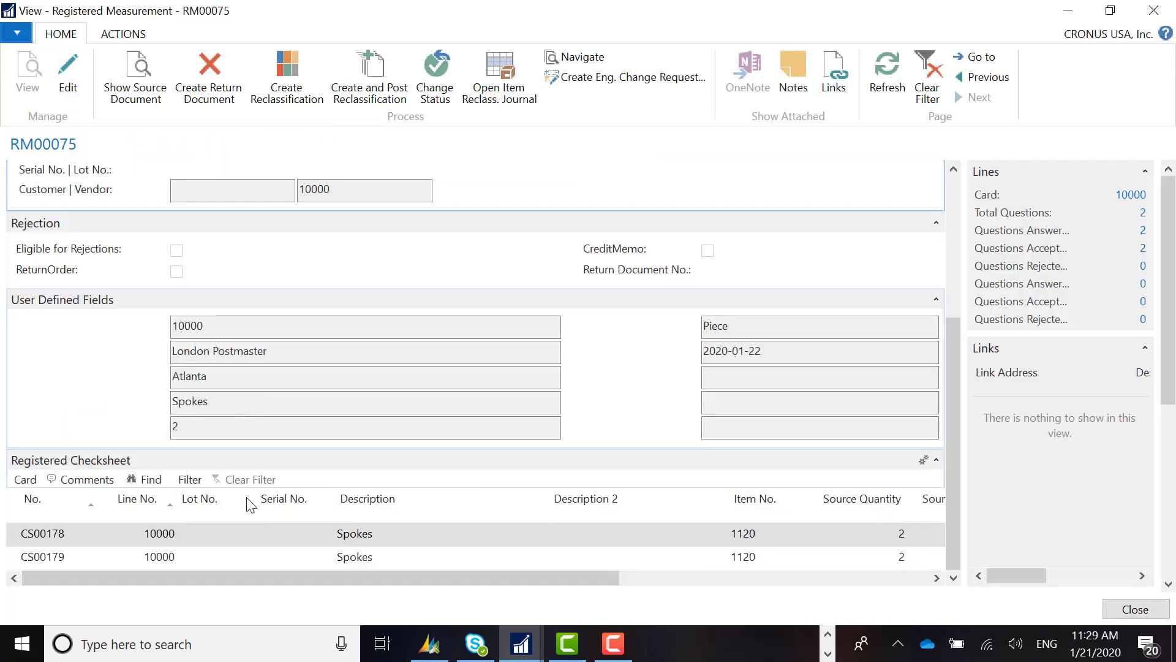
pyautogui.click(46, 557)
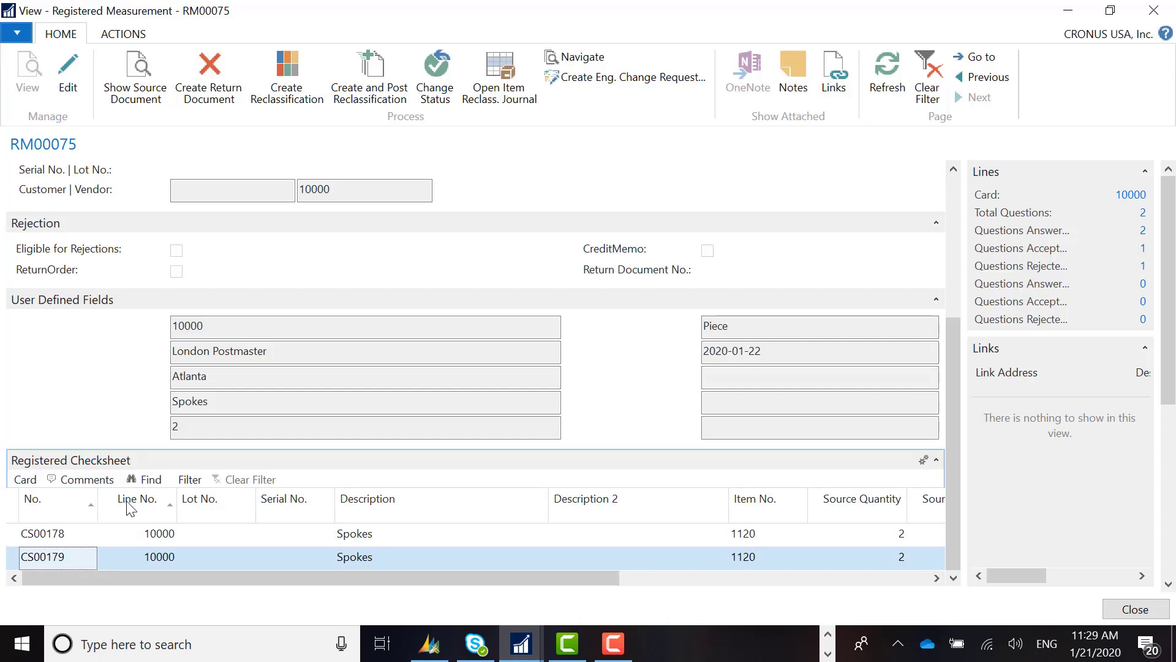
pyautogui.scroll(5, 267, 415)
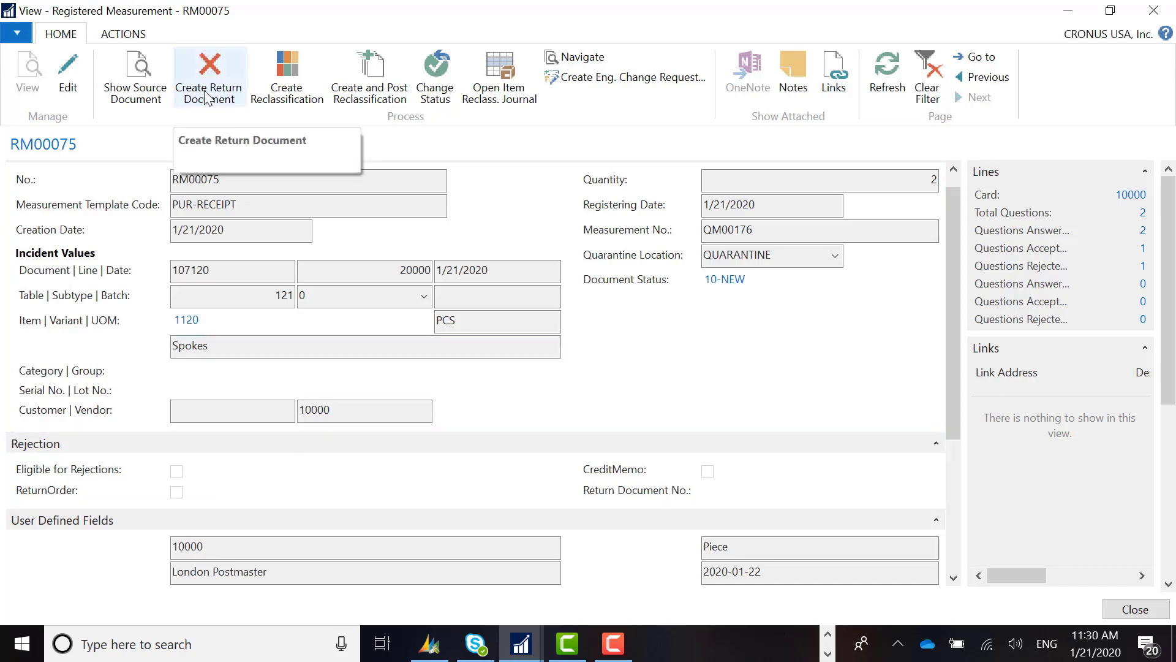
# Create a return order as the return document for registered measurement RM00075 and close the measurement.
pyautogui.click(222, 79)
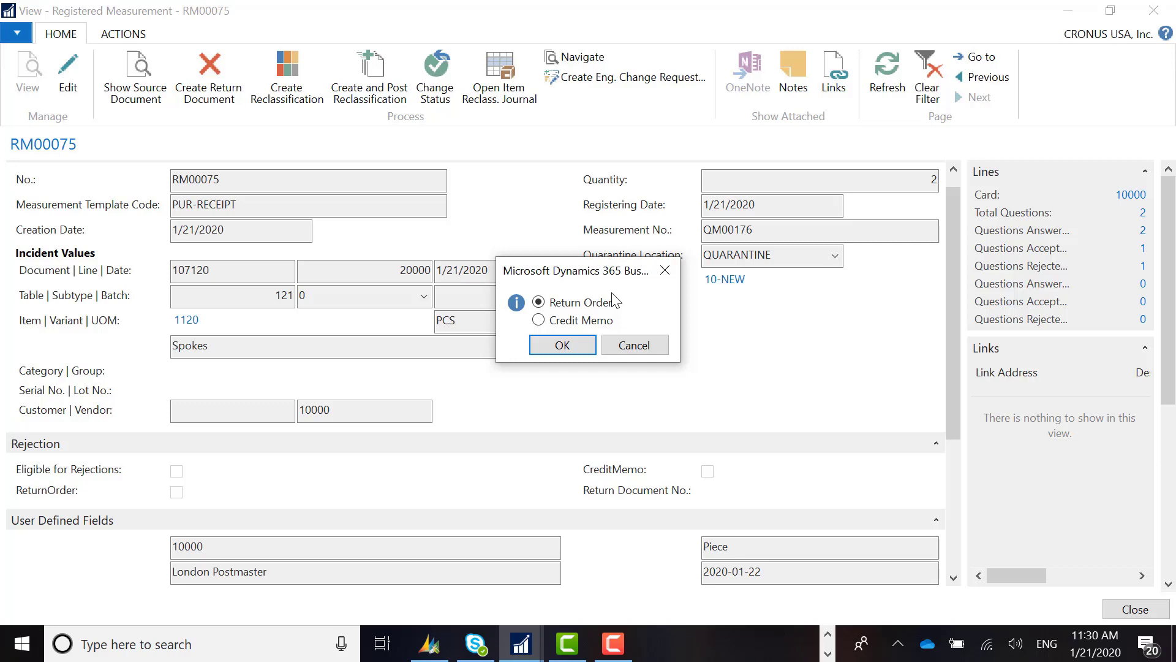
pyautogui.click(569, 347)
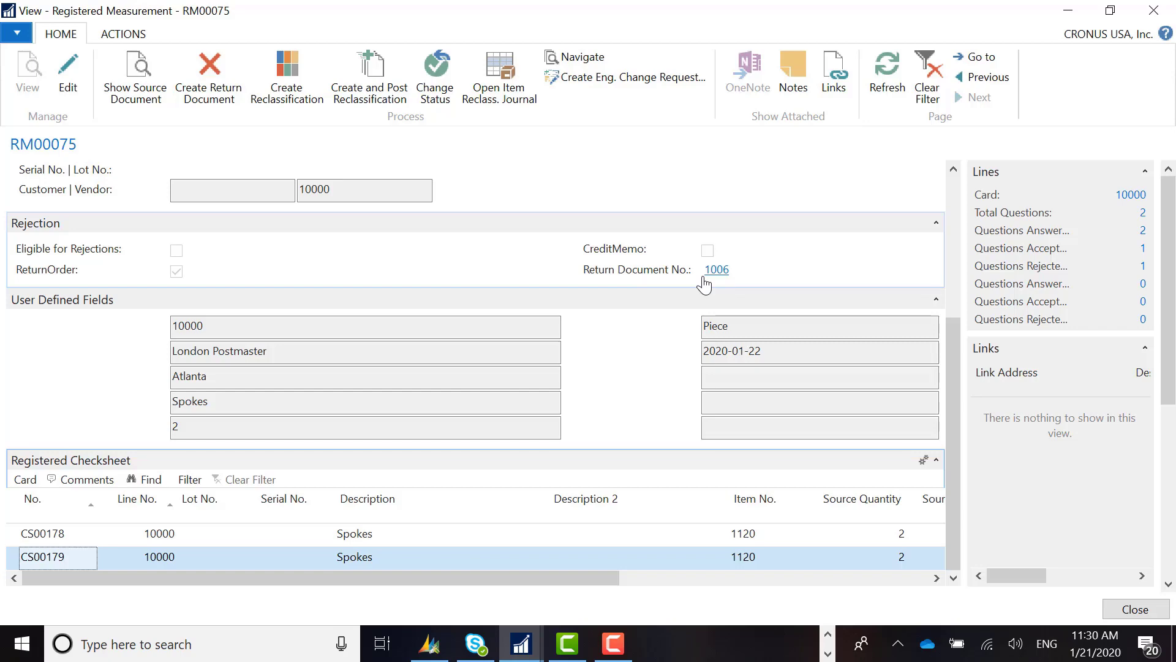
pyautogui.click(1154, 10)
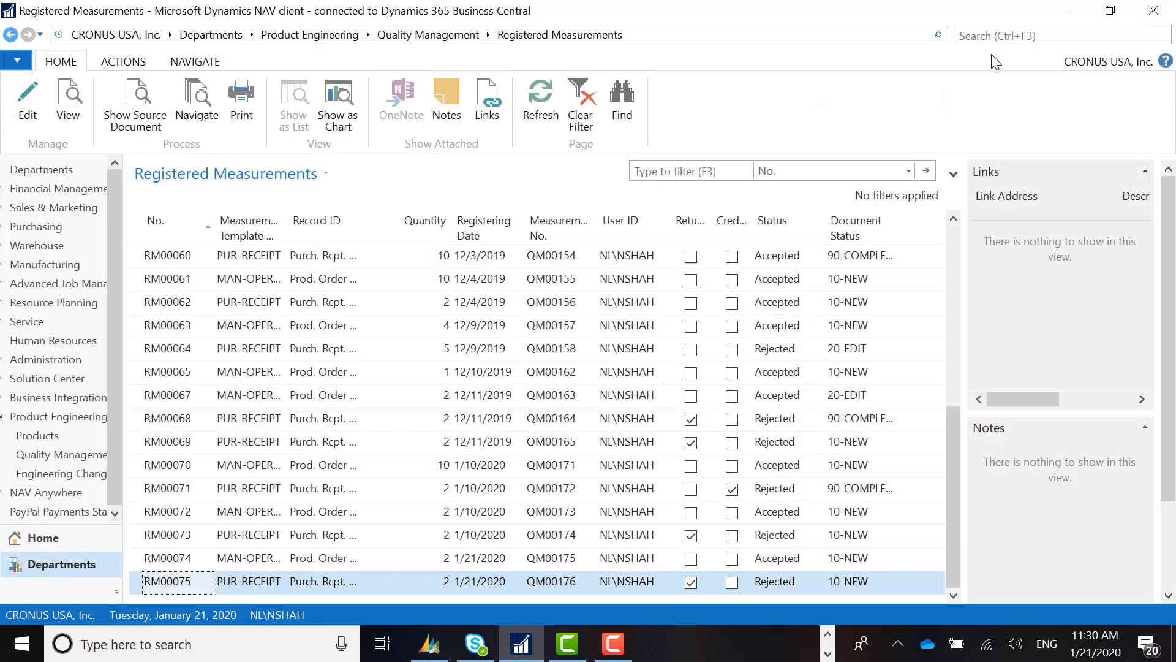
# View the Create Incident Wizard from Quality Management, close it without creating an incident and go to the Role Center home page.
pyautogui.click(428, 35)
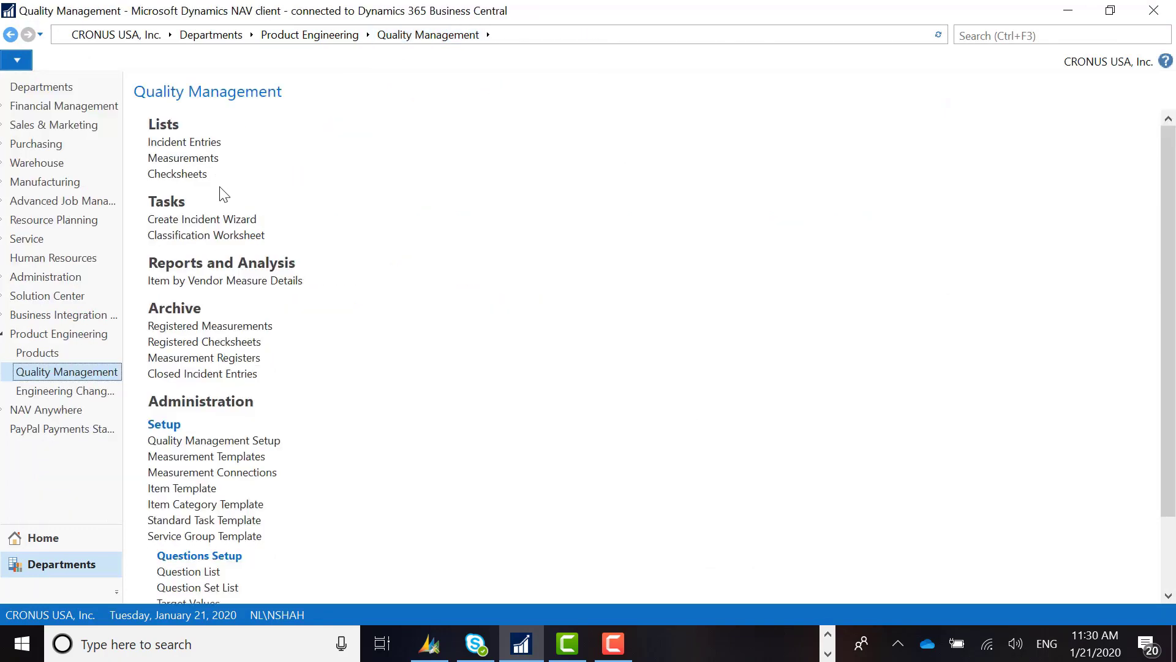
pyautogui.click(240, 223)
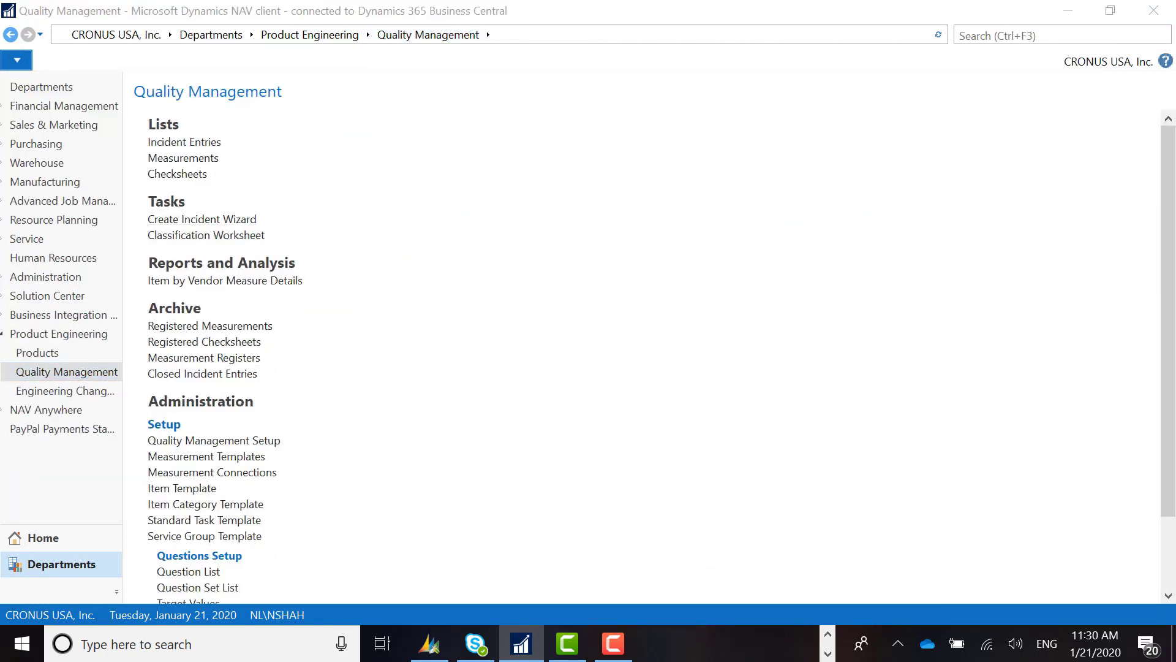
pyautogui.moveTo(459, 97); pyautogui.dragTo(336, 100)
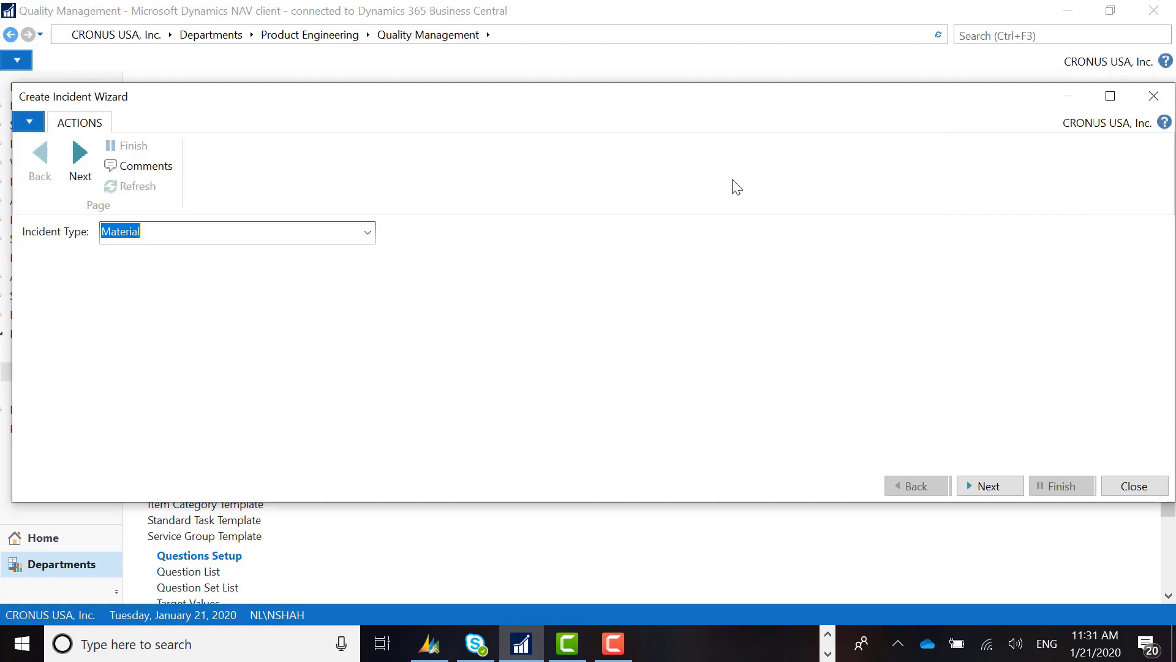
pyautogui.click(1162, 101)
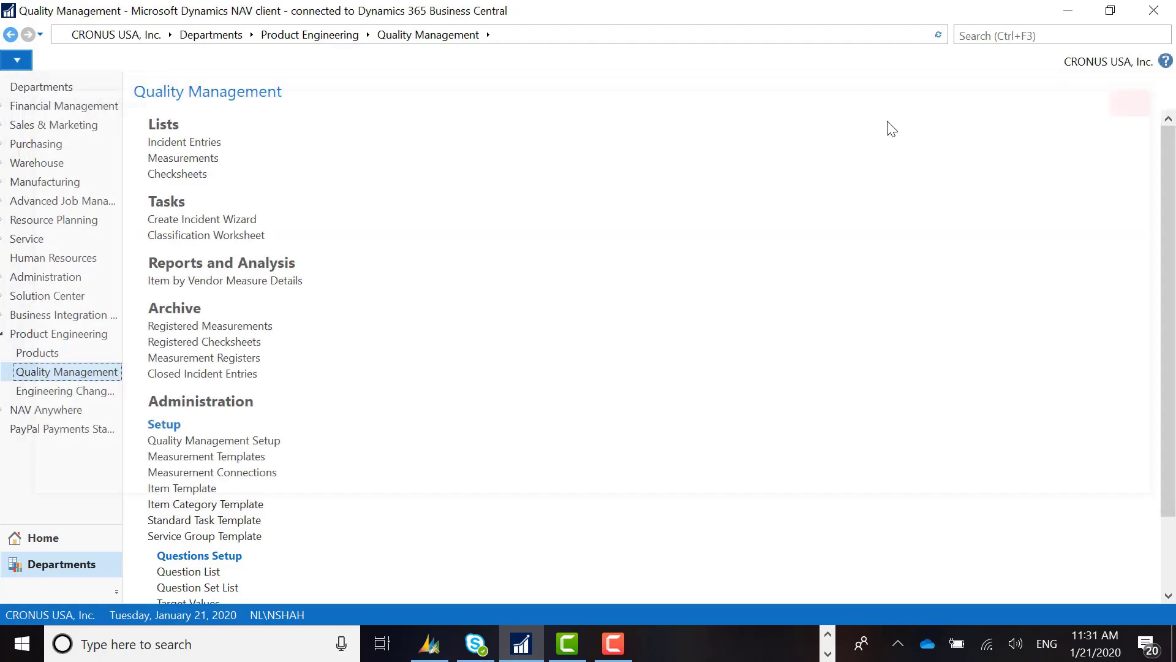
pyautogui.click(28, 542)
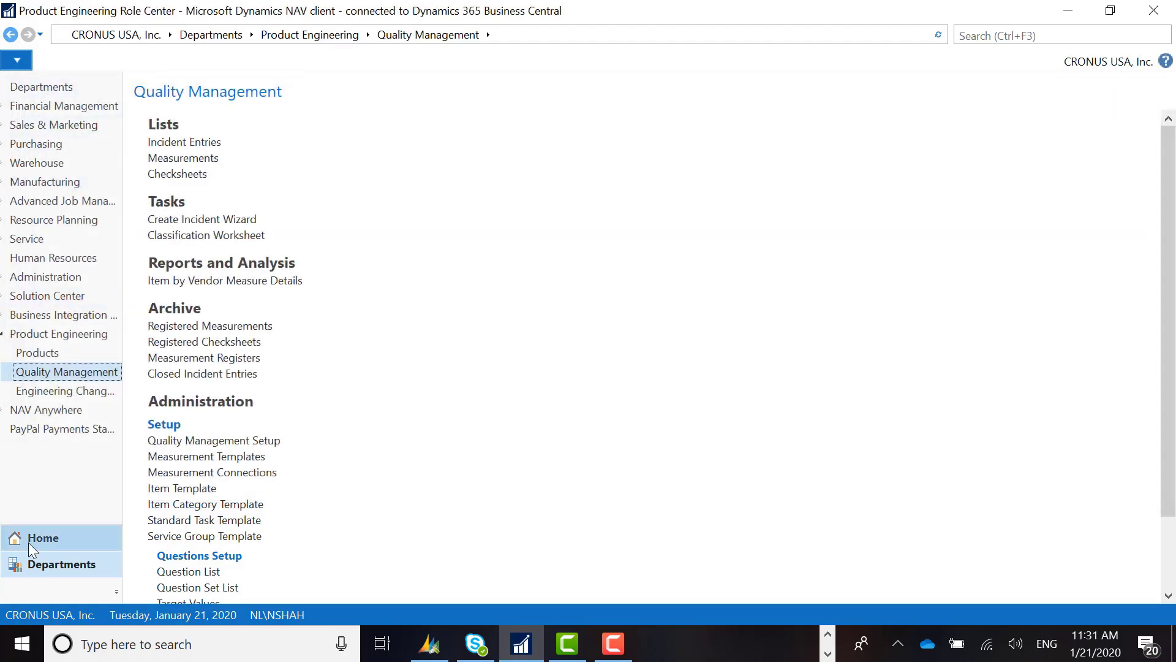